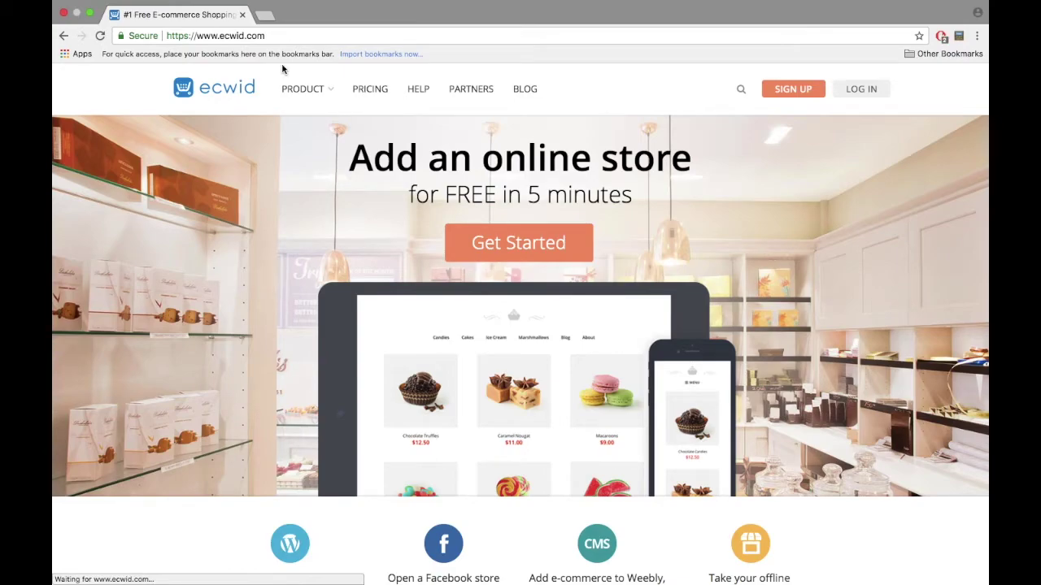
# Step: Sign up for a free Ecwid account with the user's first name and e-mail address
pyautogui.click(710, 347)
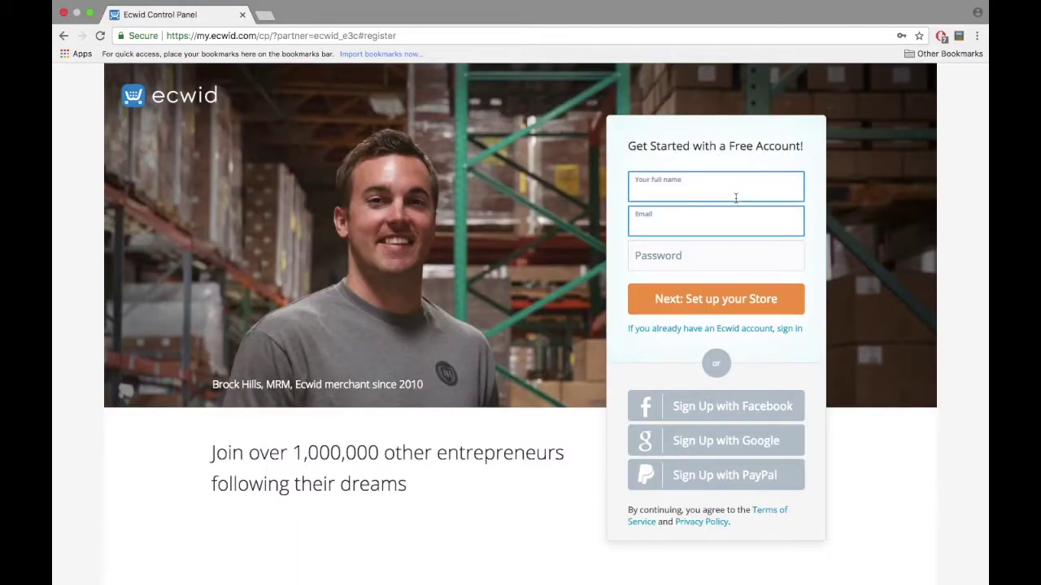
pyautogui.write('Daniella')
pyautogui.press('Tab')
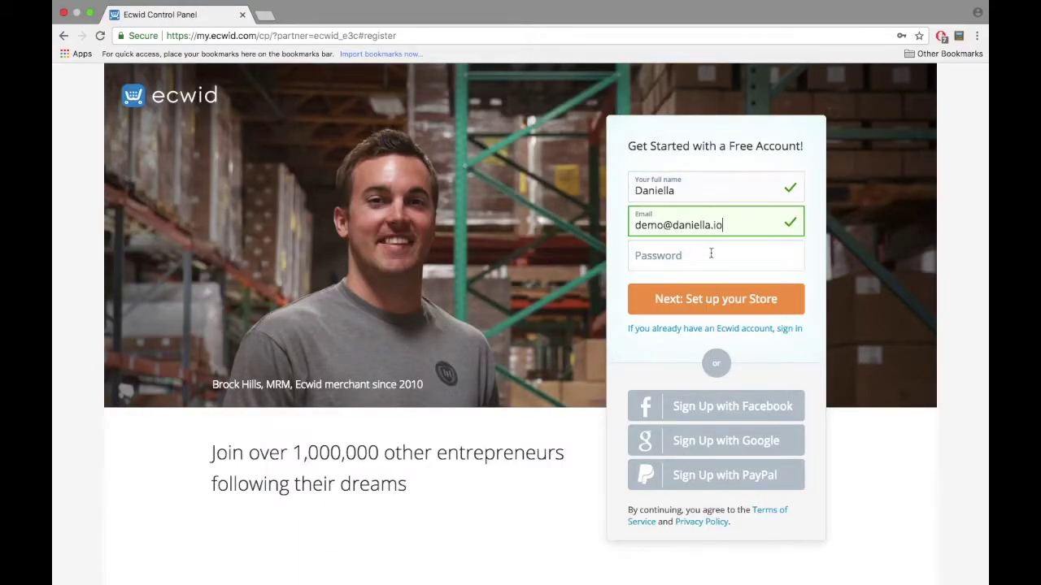
pyautogui.click(691, 298)
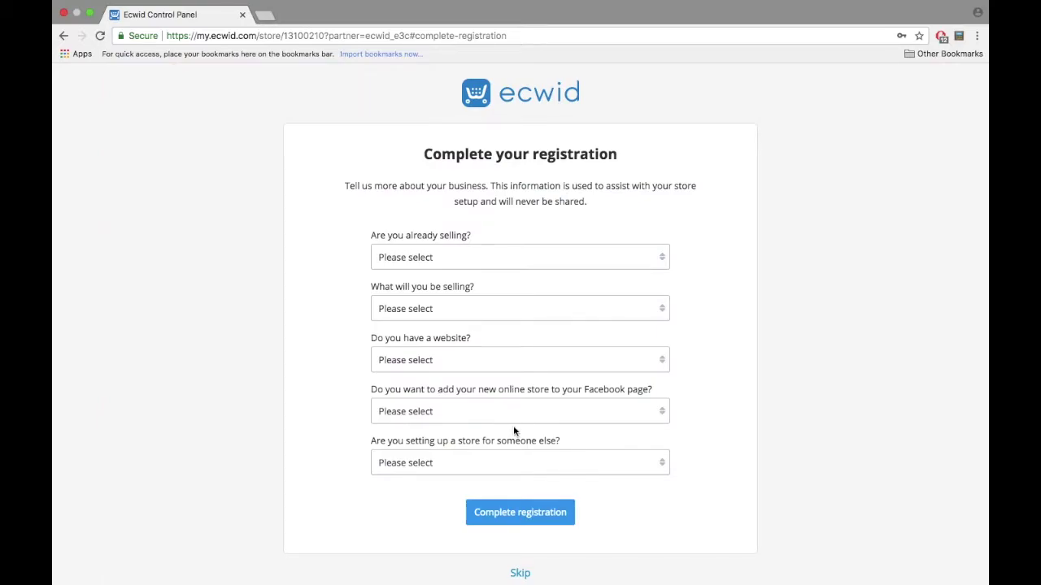
# Step: Answer 'I'm just getting started' and choose Electronics/Computers as what will be sold
pyautogui.click(488, 258)
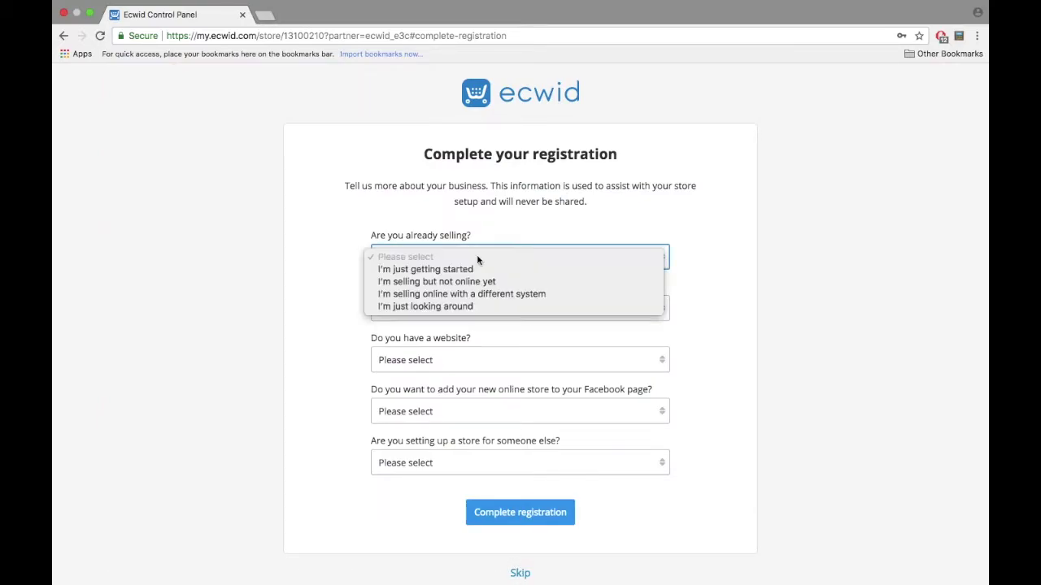
pyautogui.click(489, 271)
pyautogui.click(501, 309)
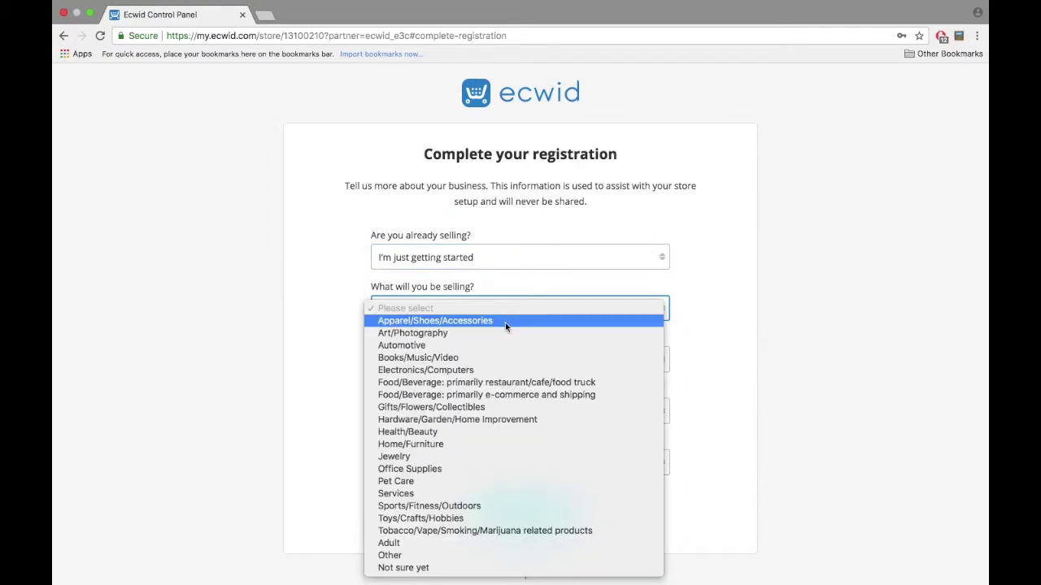
pyautogui.click(490, 370)
# Step: Answer No website, Yes to adding to Facebook, No to setting up for someone else, and finish registration
pyautogui.click(490, 363)
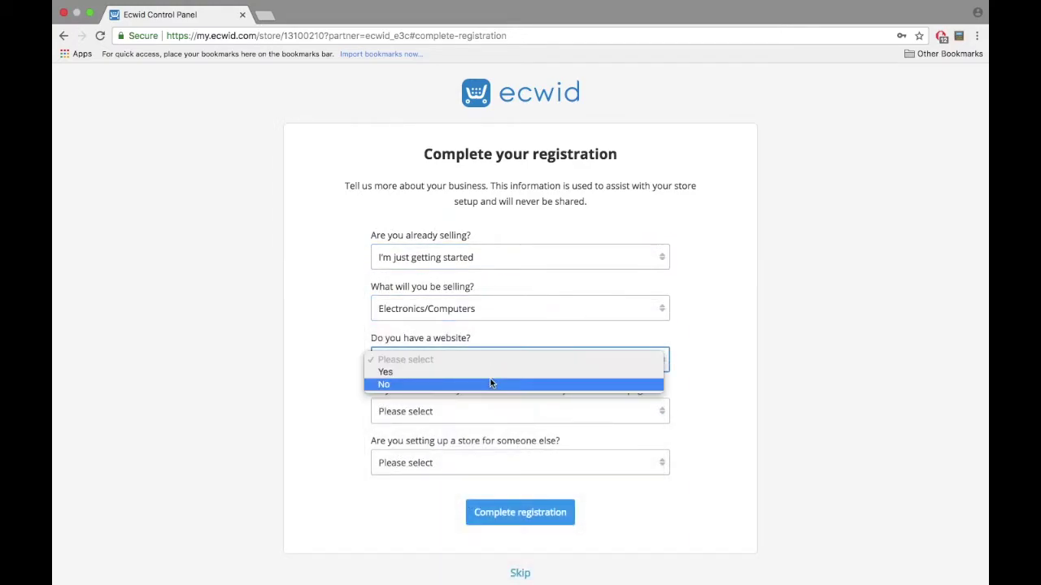
pyautogui.click(491, 372)
pyautogui.click(472, 363)
pyautogui.click(469, 371)
pyautogui.click(474, 411)
pyautogui.click(469, 422)
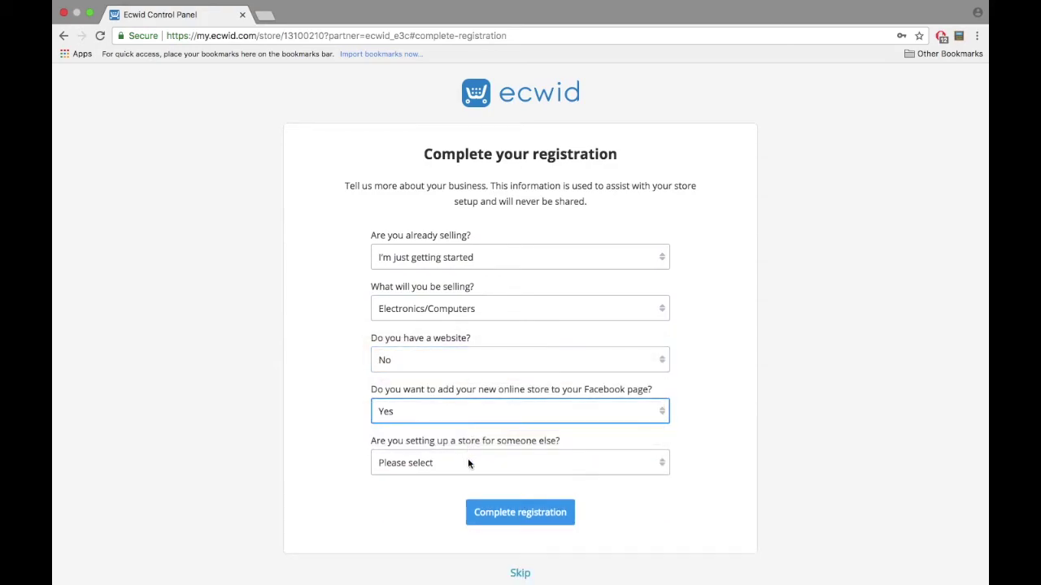
pyautogui.click(467, 462)
pyautogui.click(467, 487)
pyautogui.click(523, 521)
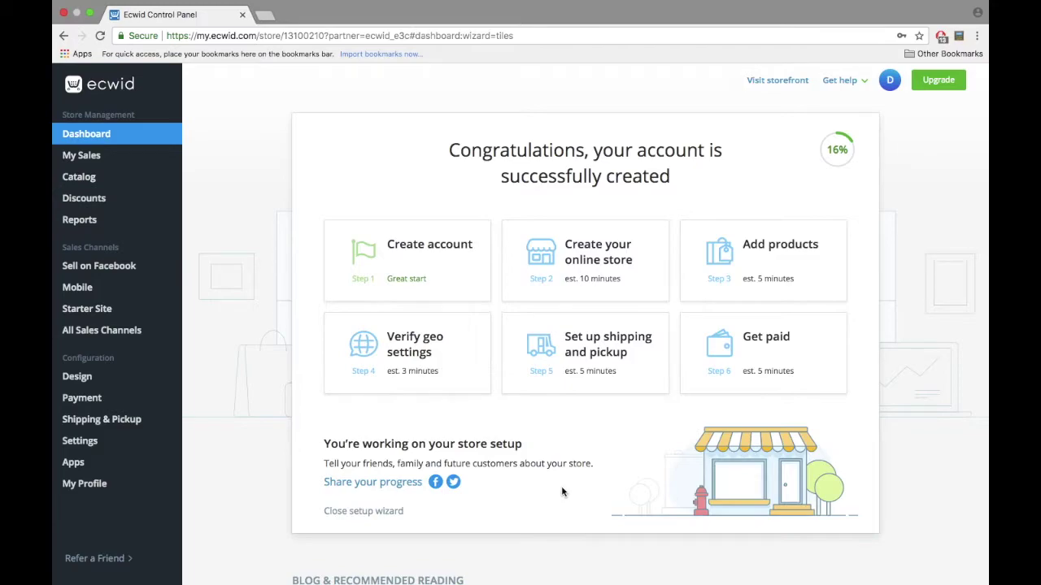
pyautogui.scroll(-5, 563, 493)
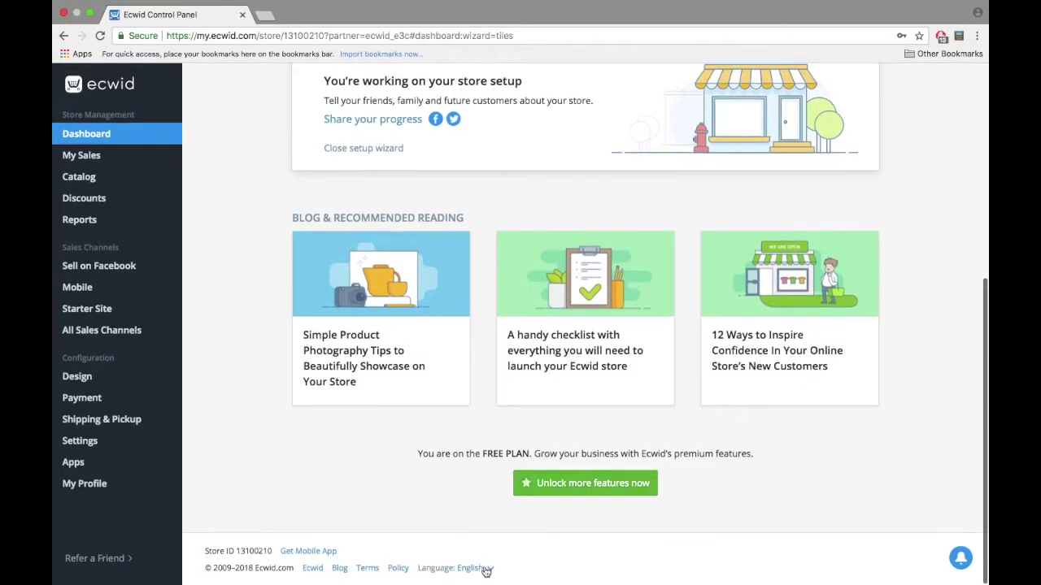
pyautogui.click(478, 569)
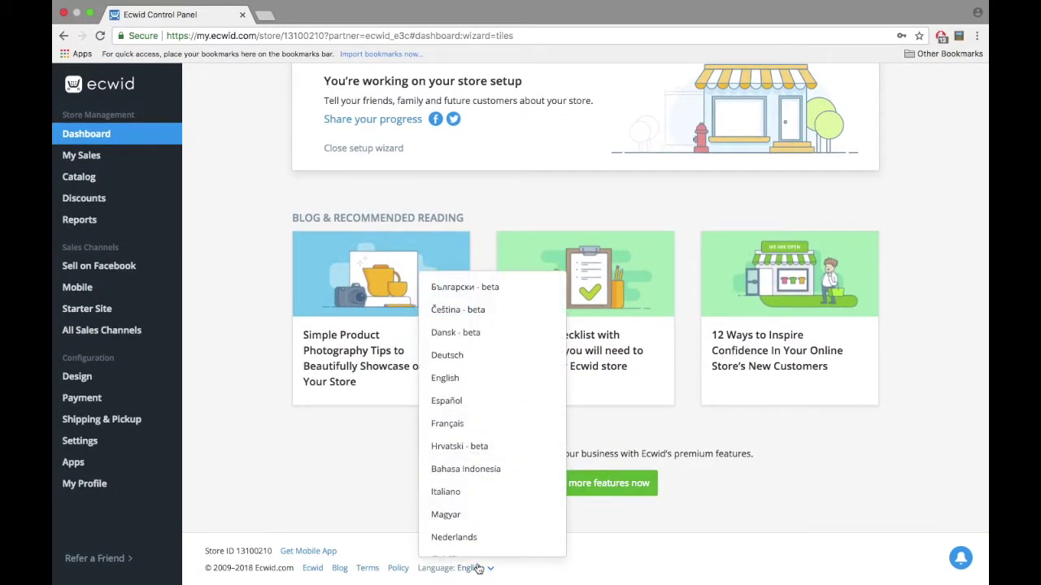
pyautogui.scroll(-5, 477, 537)
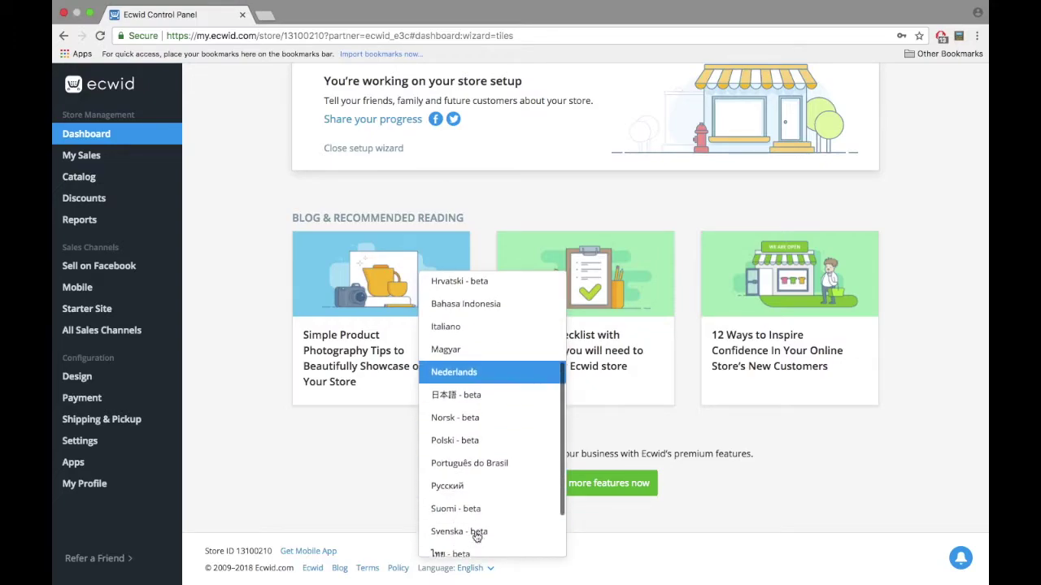
pyautogui.scroll(-3, 477, 537)
pyautogui.scroll(2, 477, 434)
pyautogui.scroll(6, 478, 434)
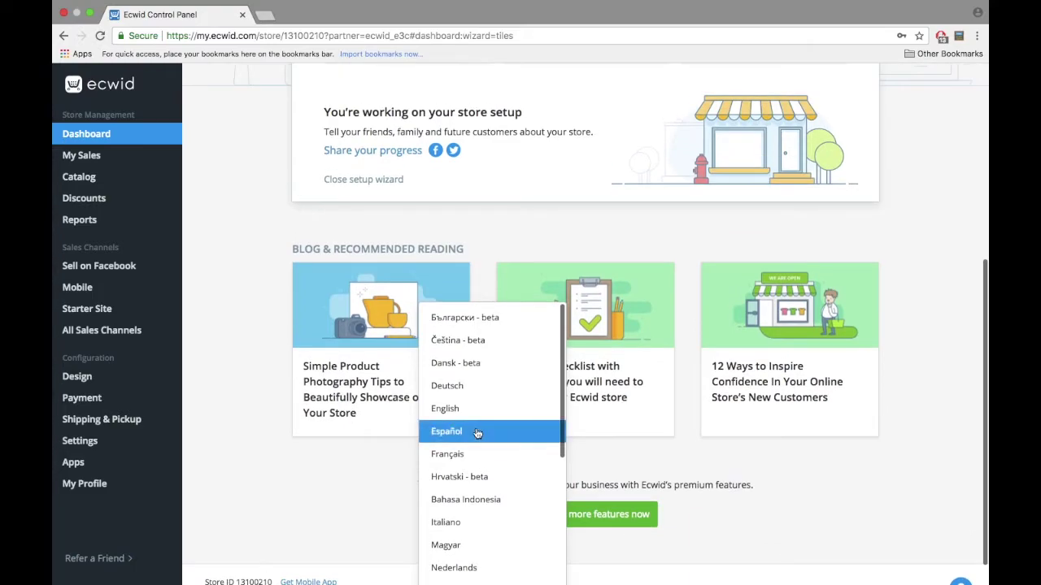
pyautogui.click(385, 485)
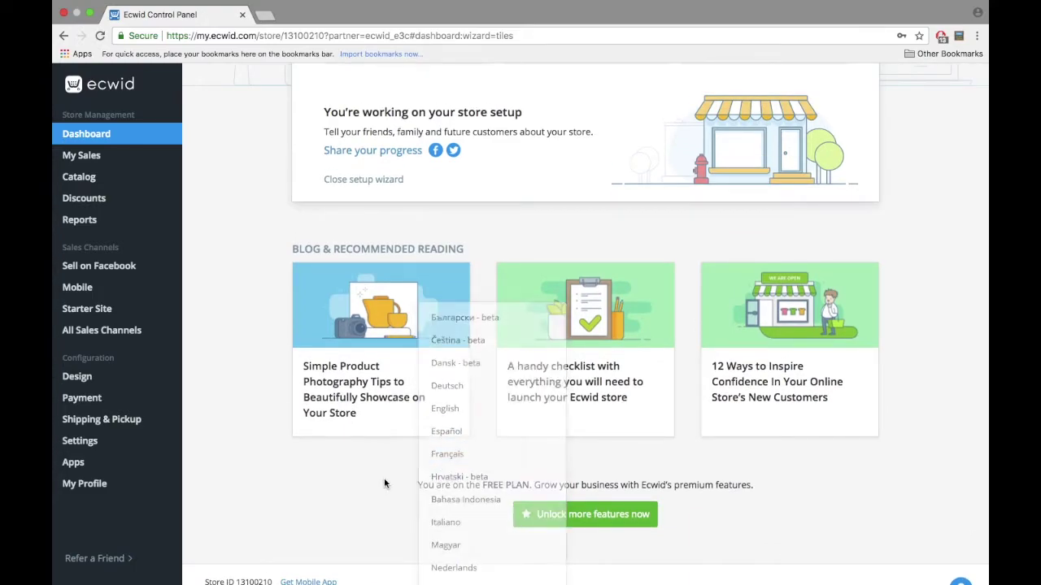
pyautogui.scroll(5, 385, 484)
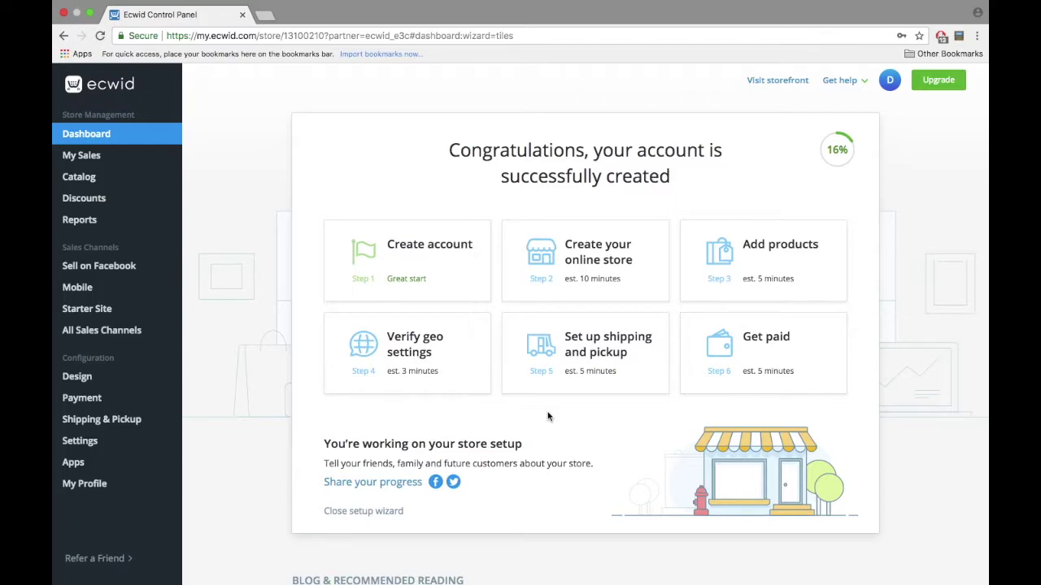
# Step: Add a root category named Coffee
pyautogui.click(218, 207)
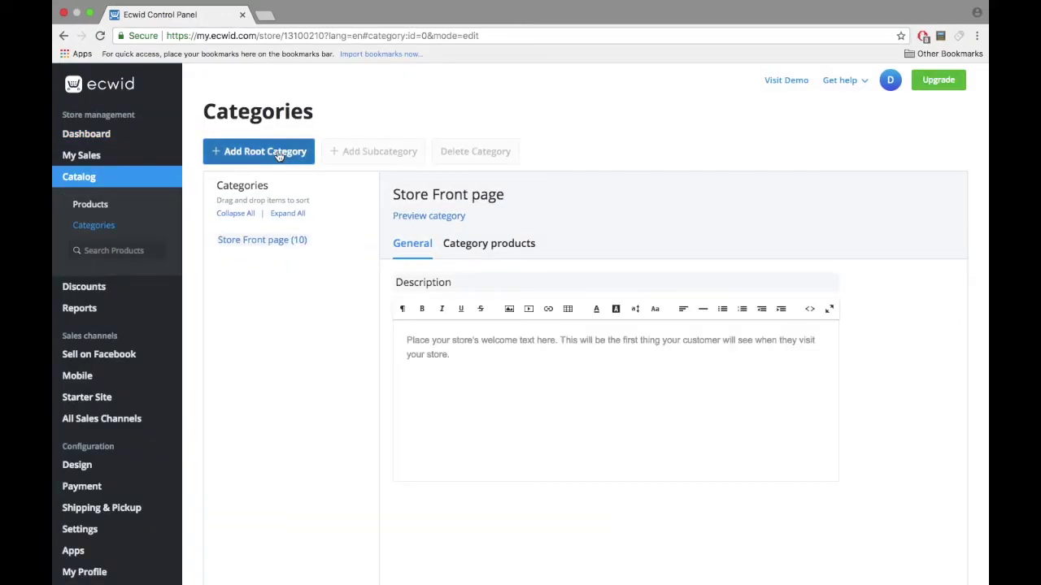
pyautogui.click(280, 152)
pyautogui.click(439, 303)
pyautogui.write('Coffee')
pyautogui.click(895, 84)
# Step: Add a second root category named Accessories, correcting its misspelling
pyautogui.click(274, 151)
pyautogui.click(467, 307)
pyautogui.write('Accesseories')
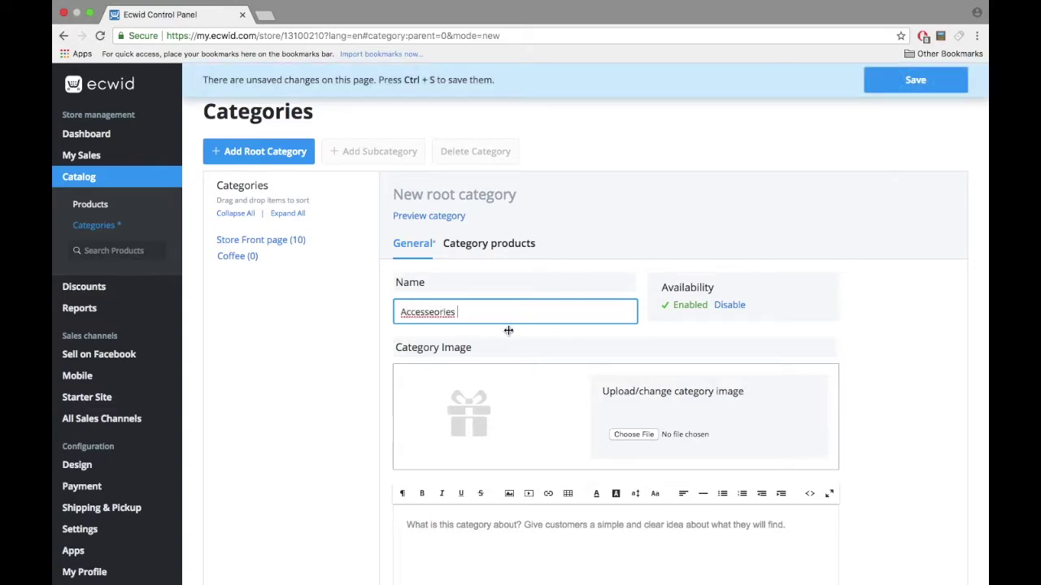
pyautogui.rightClick(449, 310)
pyautogui.click(452, 317)
pyautogui.click(935, 77)
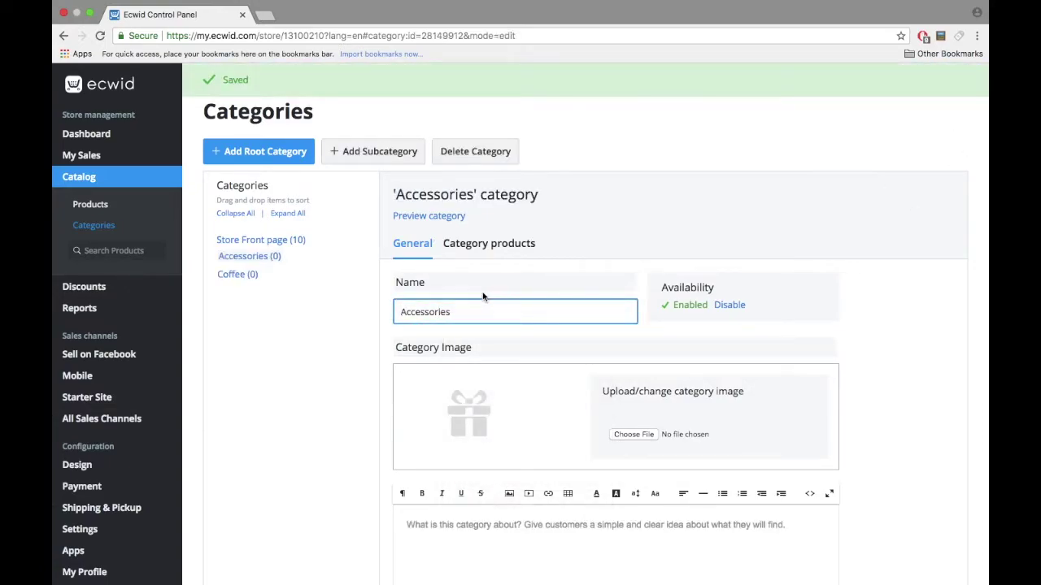
# Step: Open the Coffee category to review its image and product list
pyautogui.click(237, 274)
pyautogui.click(633, 434)
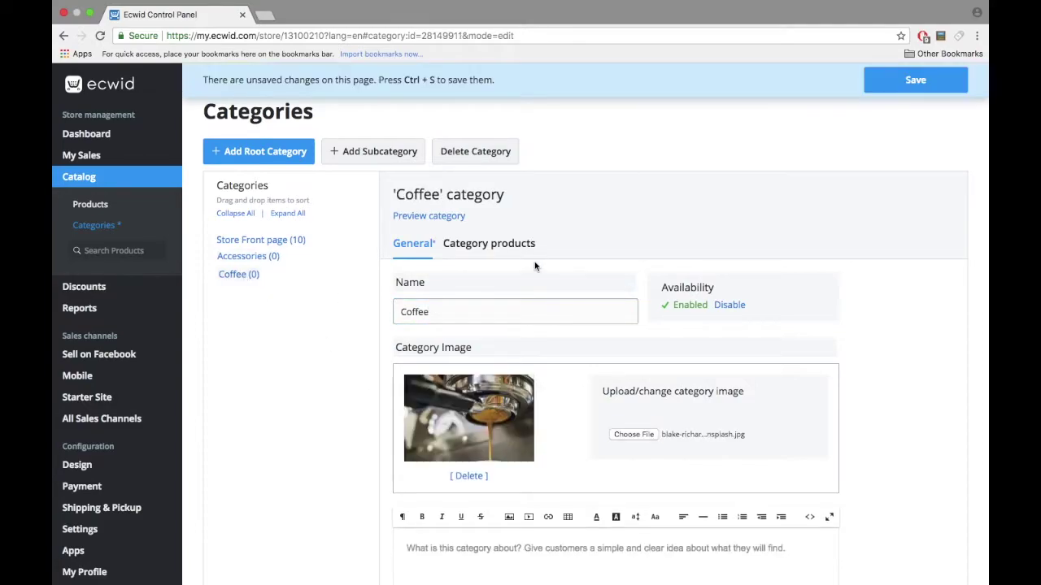
pyautogui.click(506, 245)
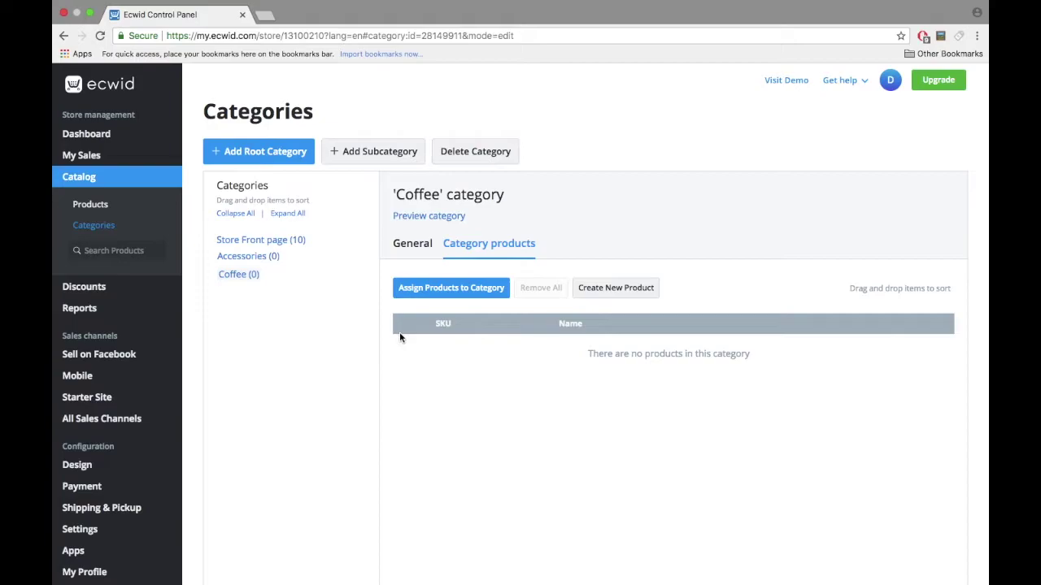
pyautogui.click(422, 254)
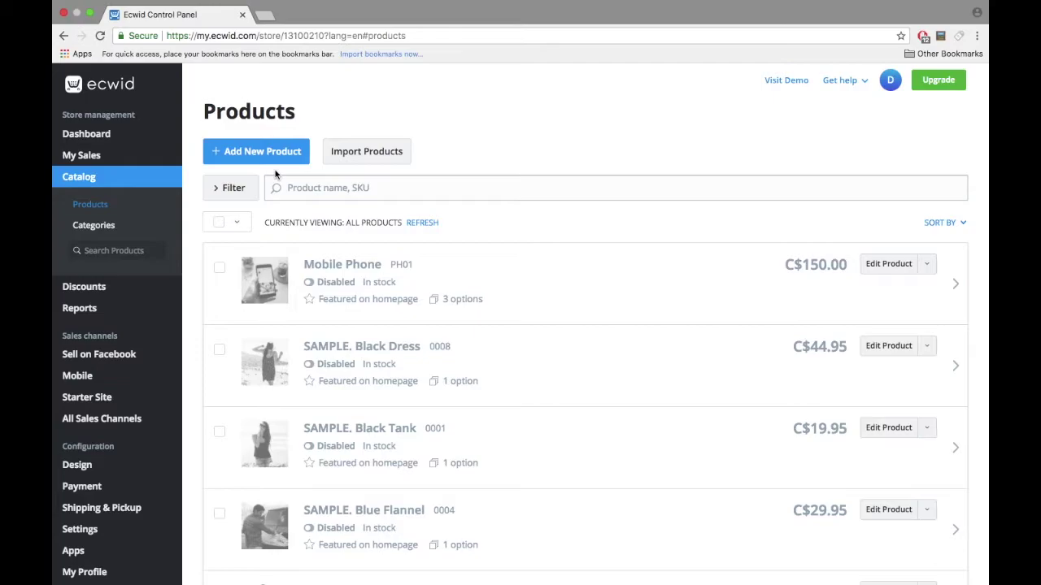
# Step: Return to the top of the Products page and choose Add New Product
pyautogui.scroll(-15, 277, 167)
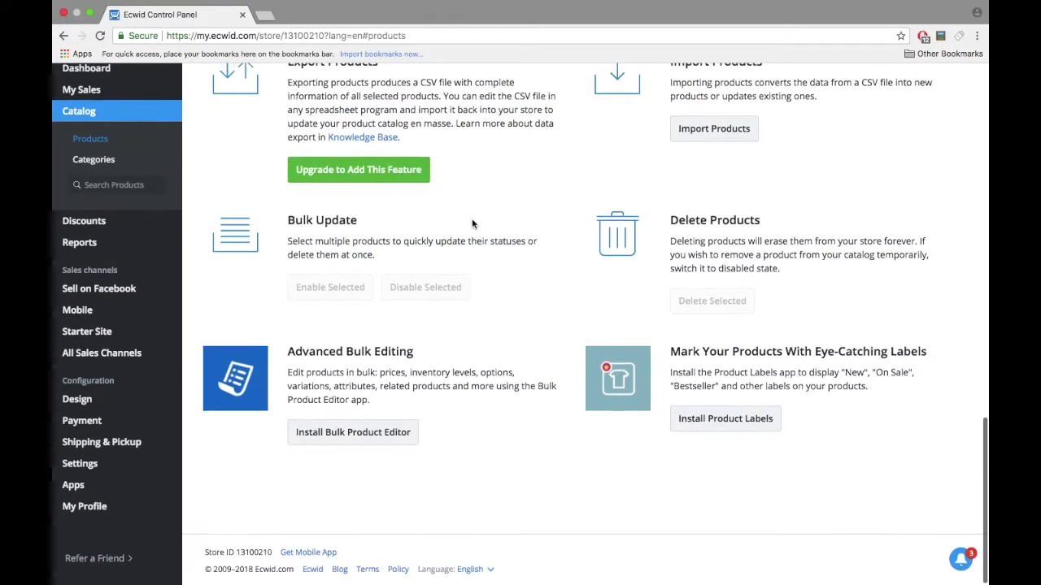
pyautogui.scroll(1, 471, 218)
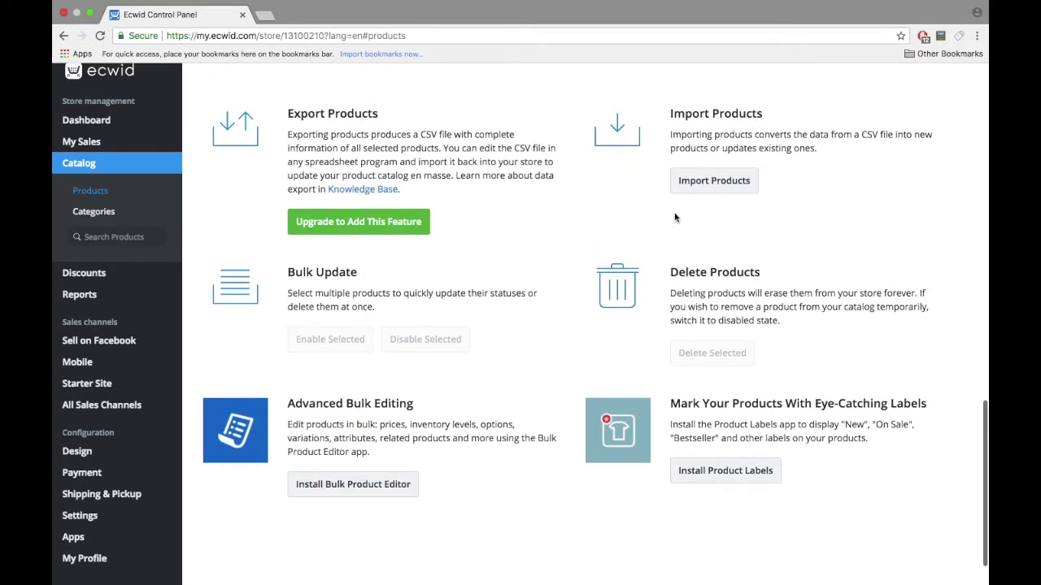
pyautogui.scroll(15, 532, 217)
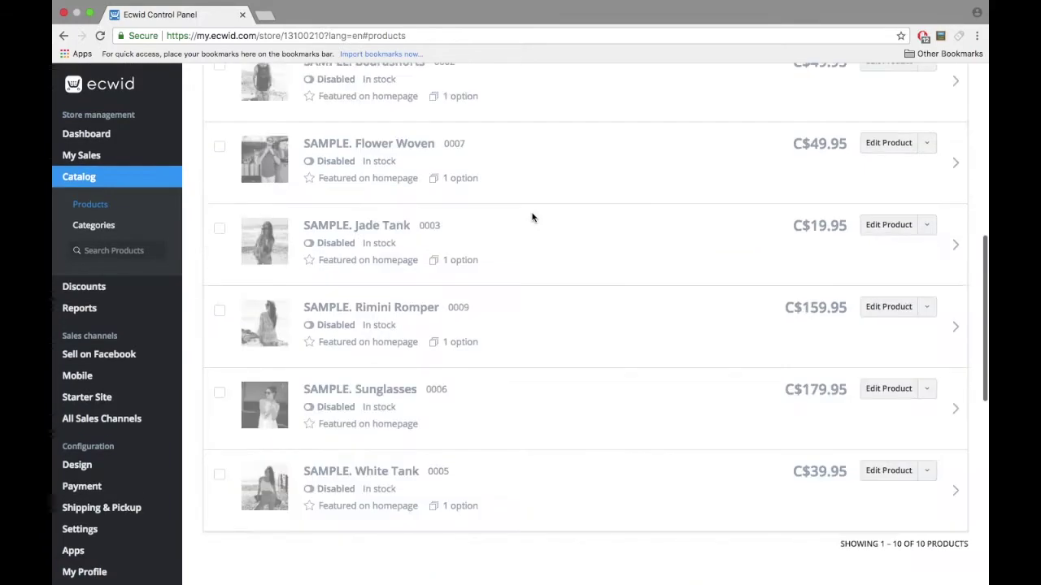
pyautogui.click(257, 152)
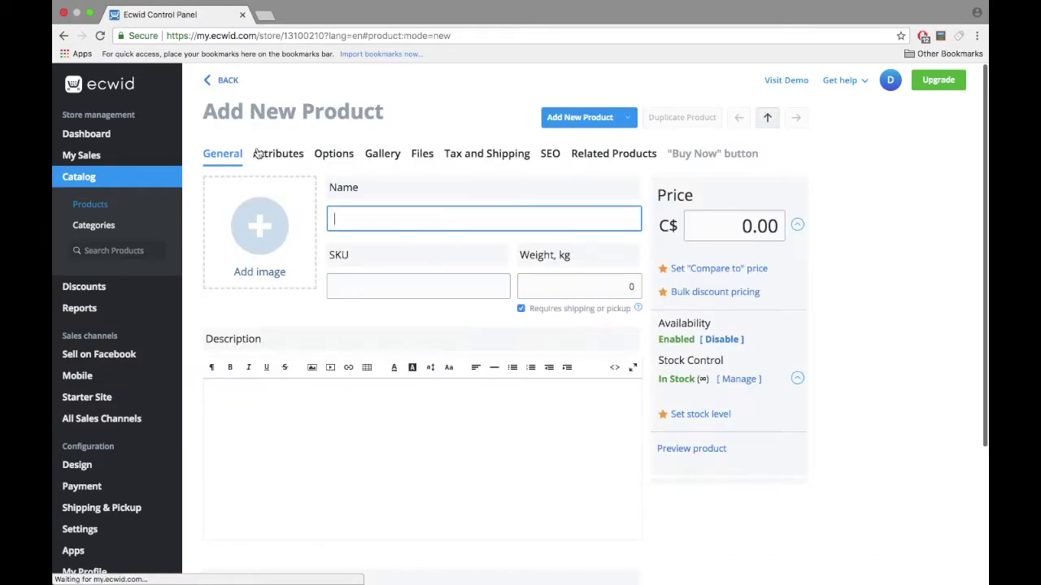
# Step: Name the product 'Arabica Coffee' with the description 'Awesome description'
pyautogui.click(439, 223)
pyautogui.write('Arabiva')
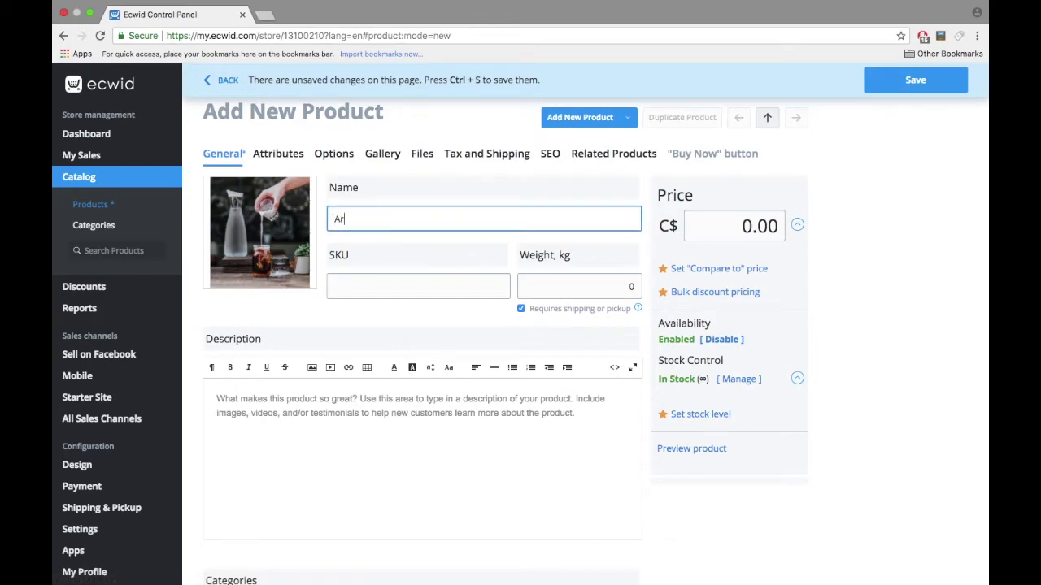
pyautogui.press('BackSpace')
pyautogui.press('BackSpace')
pyautogui.write('ca Coffee')
pyautogui.click(441, 396)
pyautogui.write('Aw')
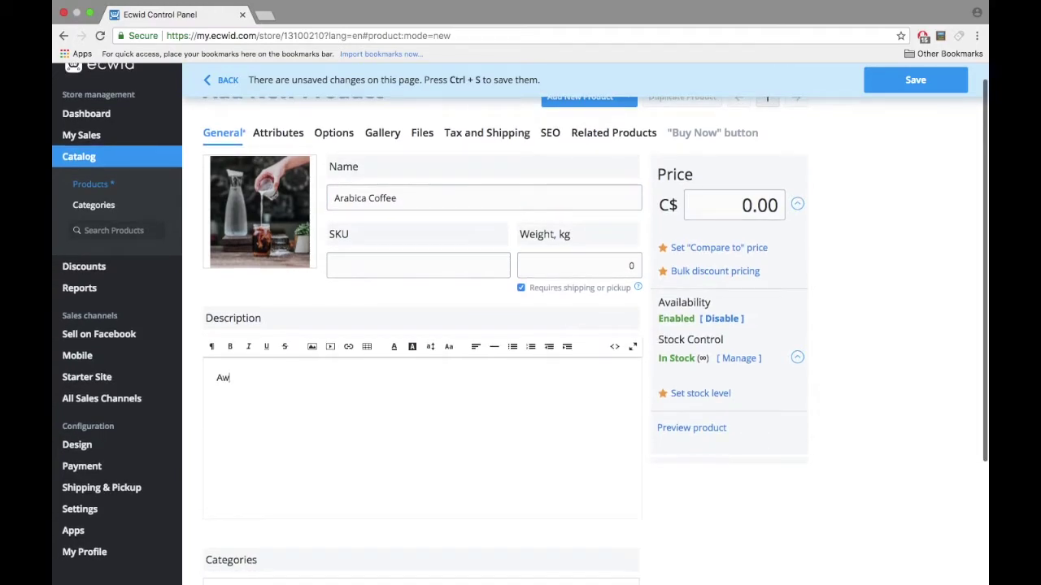
pyautogui.write('esome description')
# Step: Set the price to 10, weight to .500 and SKU to 001
pyautogui.click(611, 273)
pyautogui.click(698, 212)
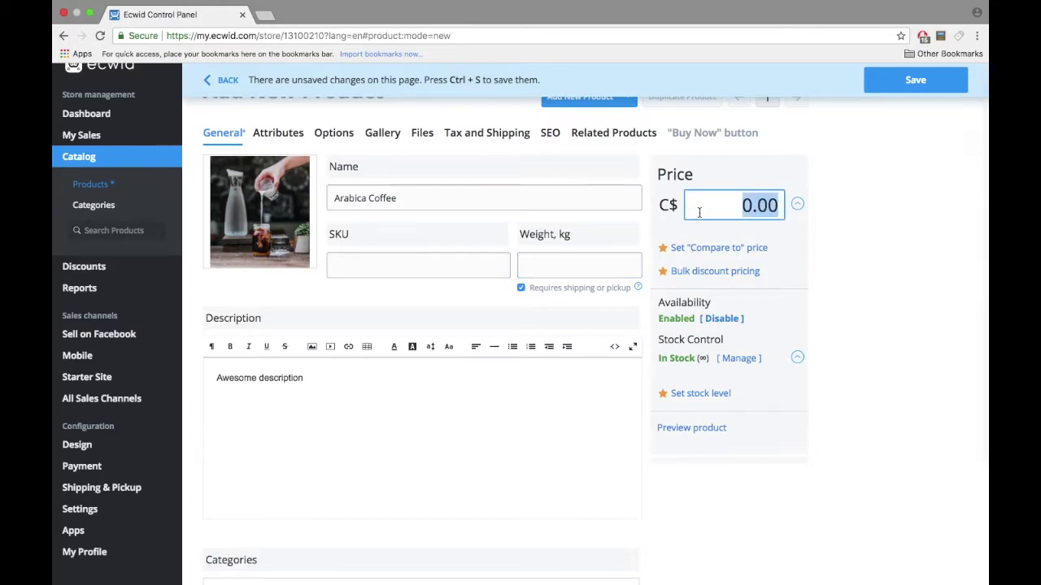
pyautogui.write('10')
pyautogui.click(583, 262)
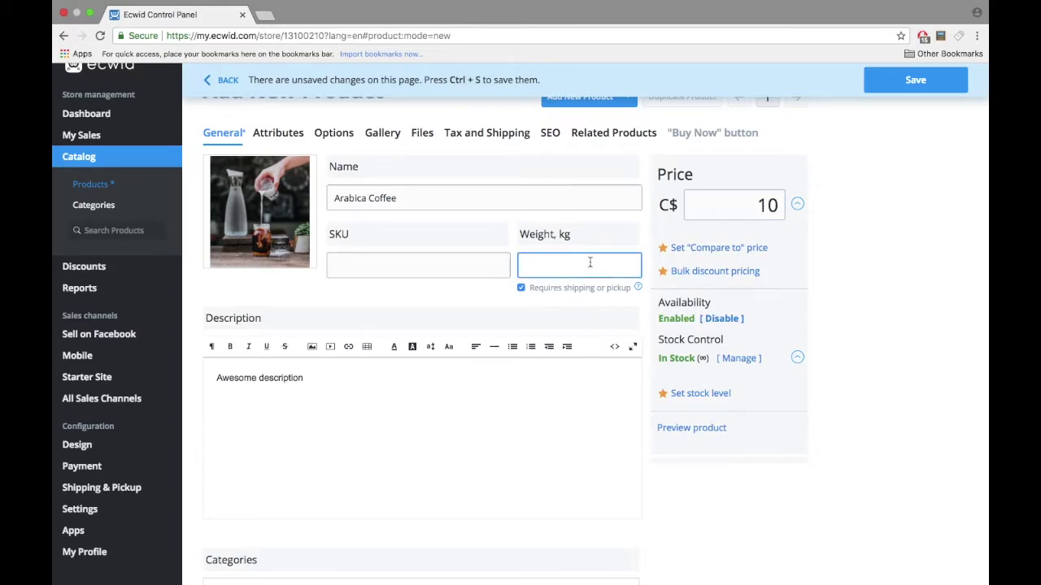
pyautogui.write('.500')
pyautogui.scroll(1, 454, 295)
pyautogui.click(439, 280)
pyautogui.write('001')
pyautogui.click(393, 314)
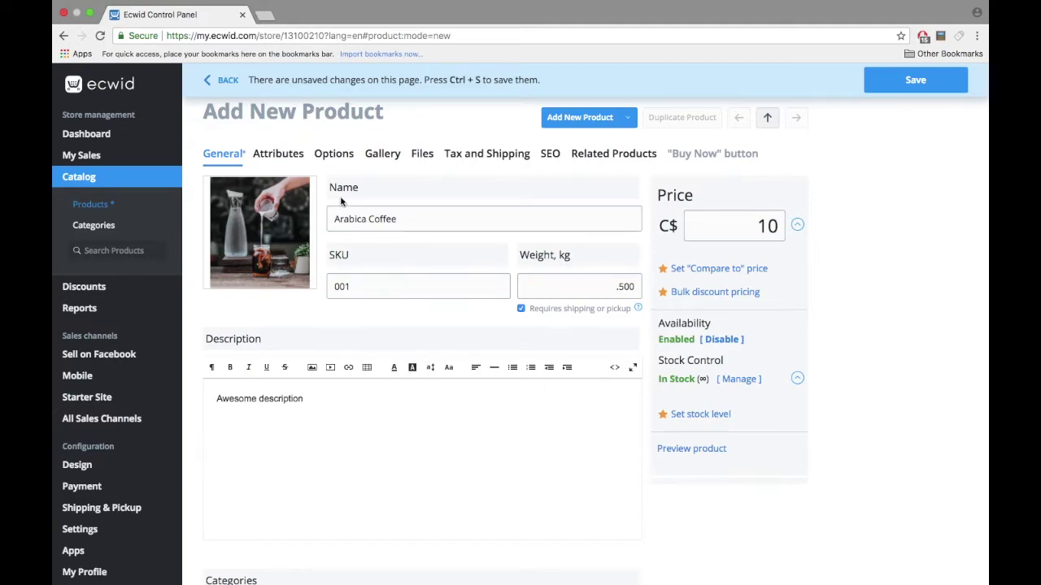
pyautogui.click(334, 154)
# Step: Add a required Flavour option with Nut and Irish Cream choices at +5 each
pyautogui.click(254, 227)
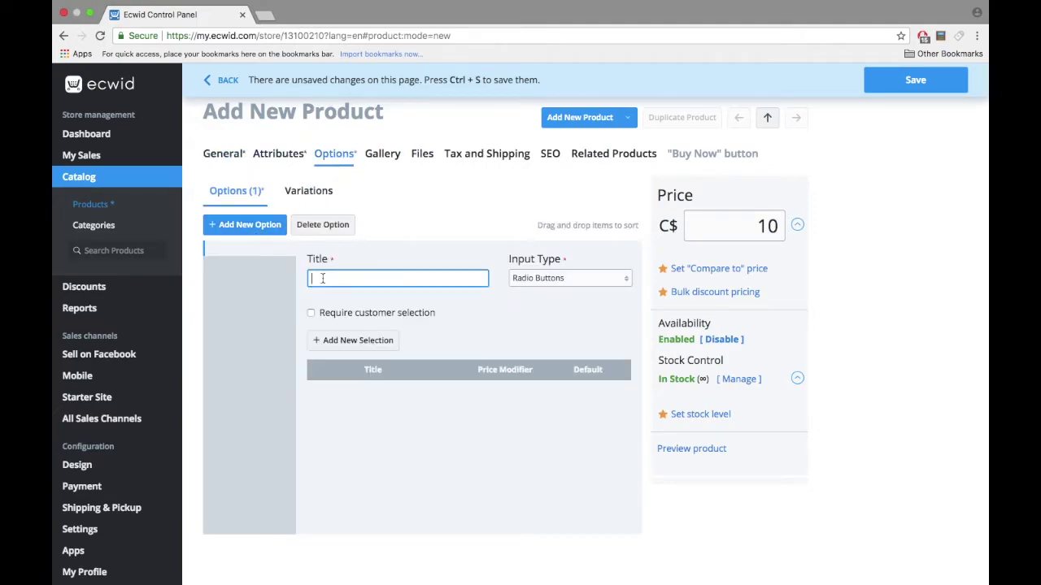
pyautogui.write('Flavour')
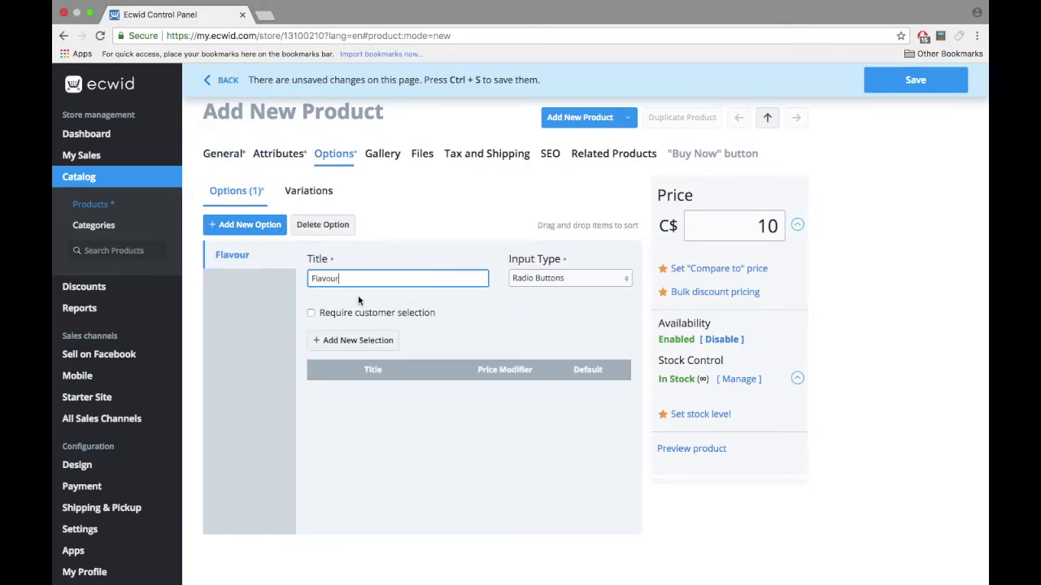
pyautogui.click(369, 313)
pyautogui.click(366, 340)
pyautogui.write('Nut')
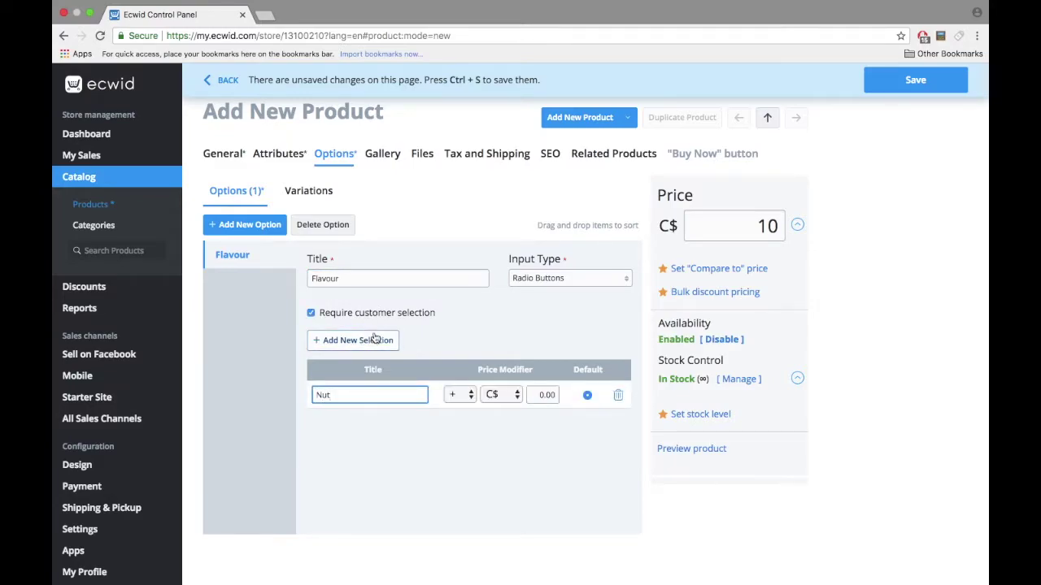
pyautogui.click(374, 340)
pyautogui.write('Irish Cream')
pyautogui.click(543, 395)
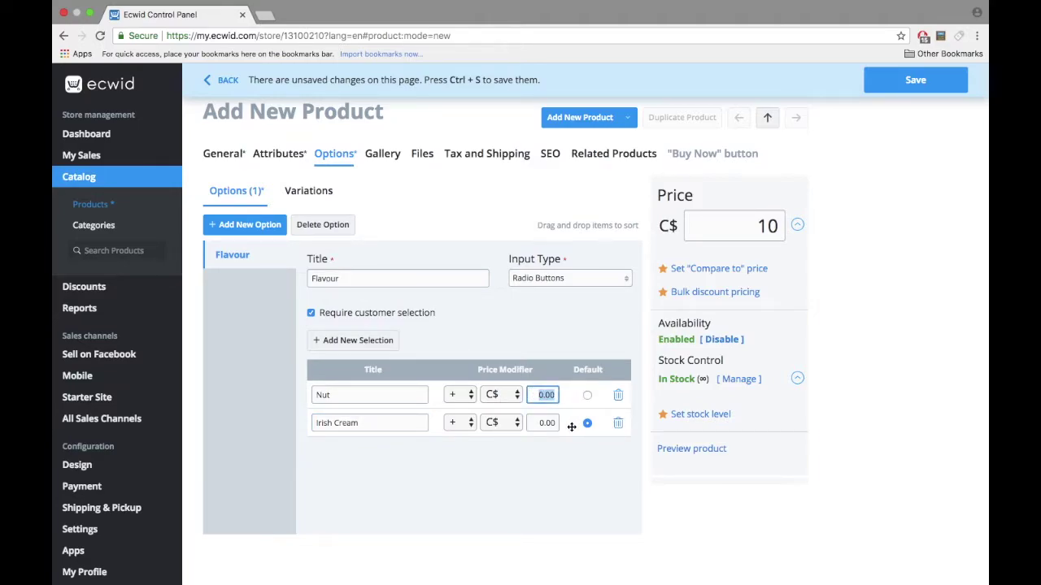
pyautogui.write('5')
pyautogui.click(541, 423)
pyautogui.write('5')
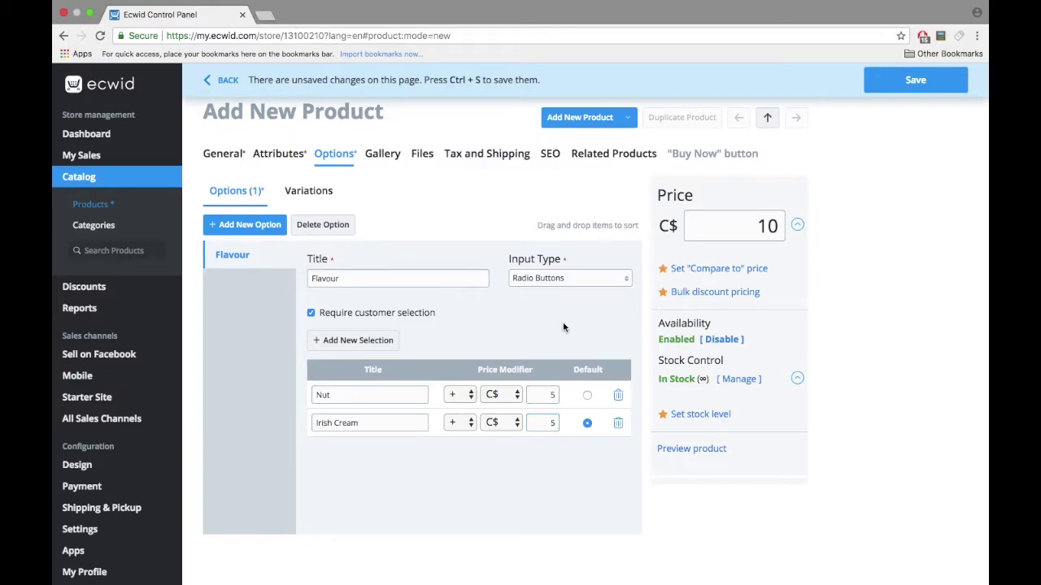
# Step: Add a Regular flavour choice and move it to the top of the list
pyautogui.click(363, 341)
pyautogui.write('Reuglar')
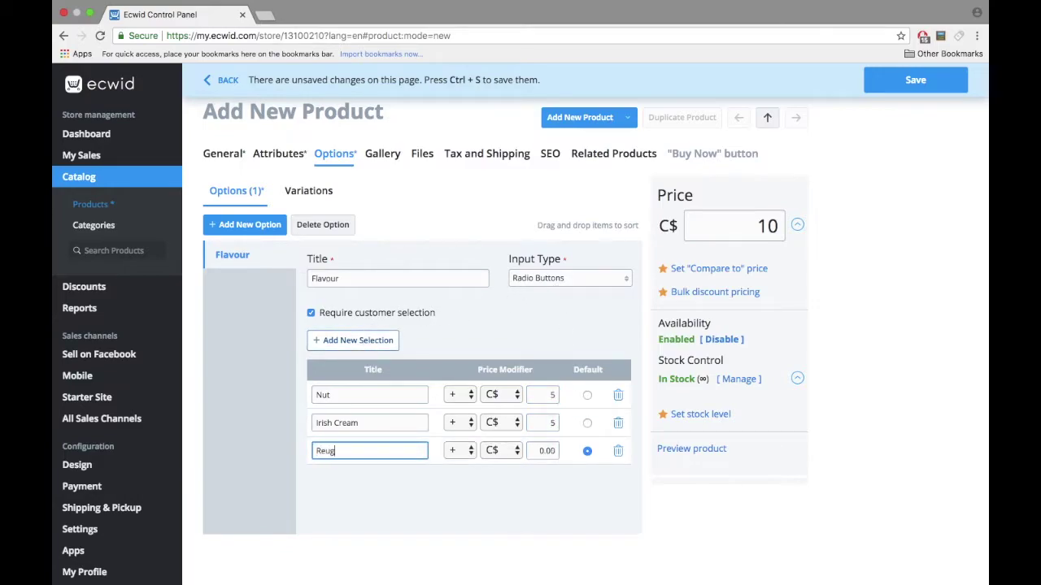
pyautogui.moveTo(346, 450); pyautogui.dragTo(328, 451)
pyautogui.press('BackSpace')
pyautogui.press('BackSpace')
pyautogui.write('egular')
pyautogui.click(393, 497)
pyautogui.moveTo(311, 446); pyautogui.dragTo(315, 388)
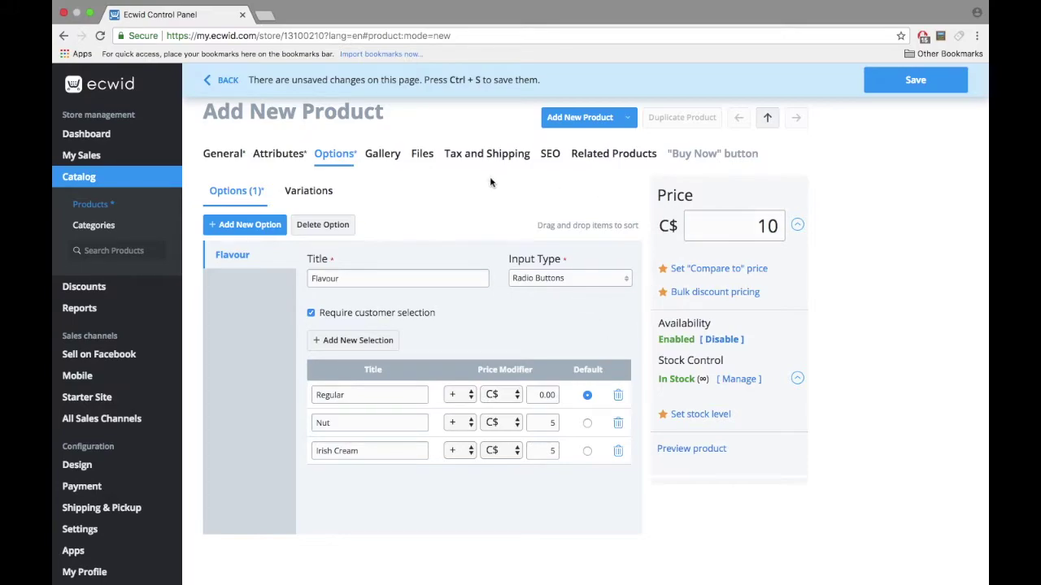
pyautogui.click(385, 158)
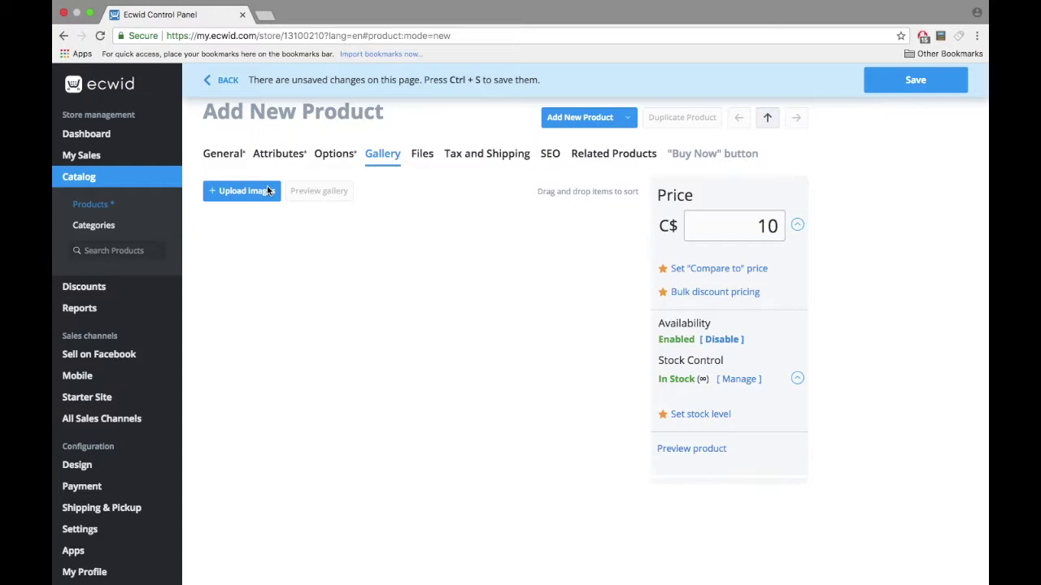
# Step: Review the Files tab and set the product's Tax and Shipping to Free shipping
pyautogui.click(423, 159)
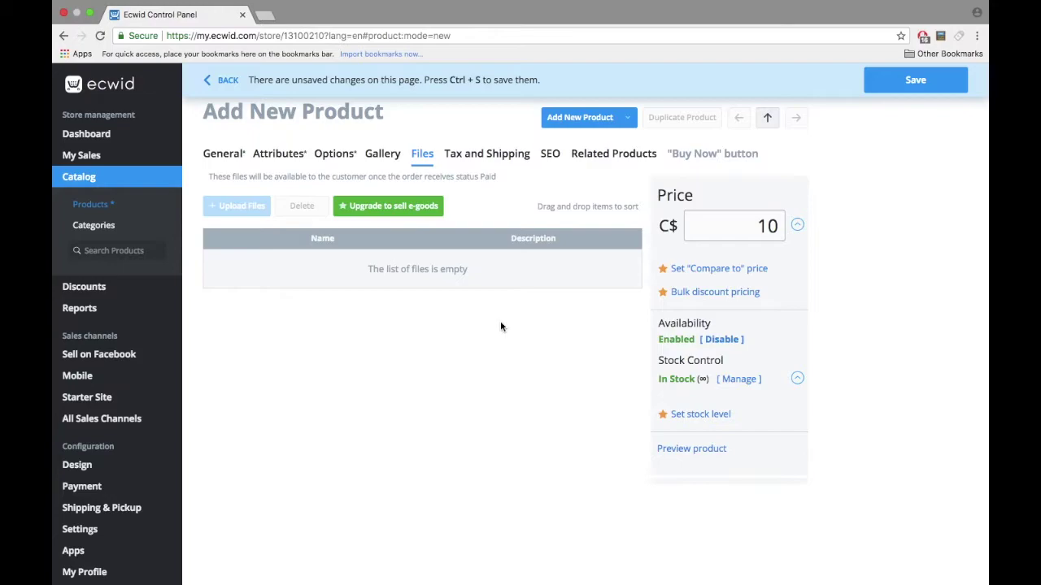
pyautogui.click(512, 154)
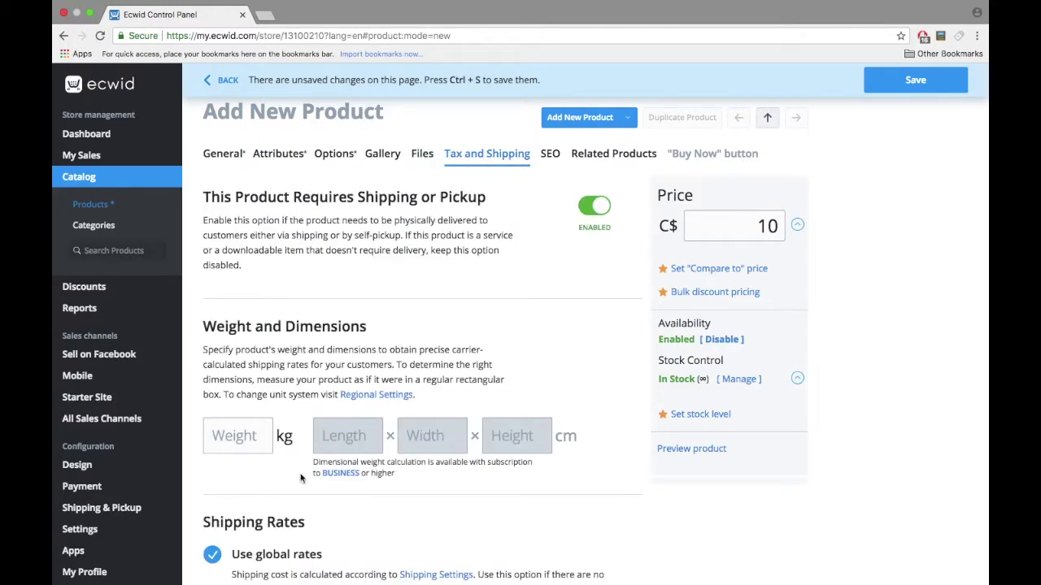
pyautogui.scroll(-3, 363, 542)
pyautogui.click(212, 379)
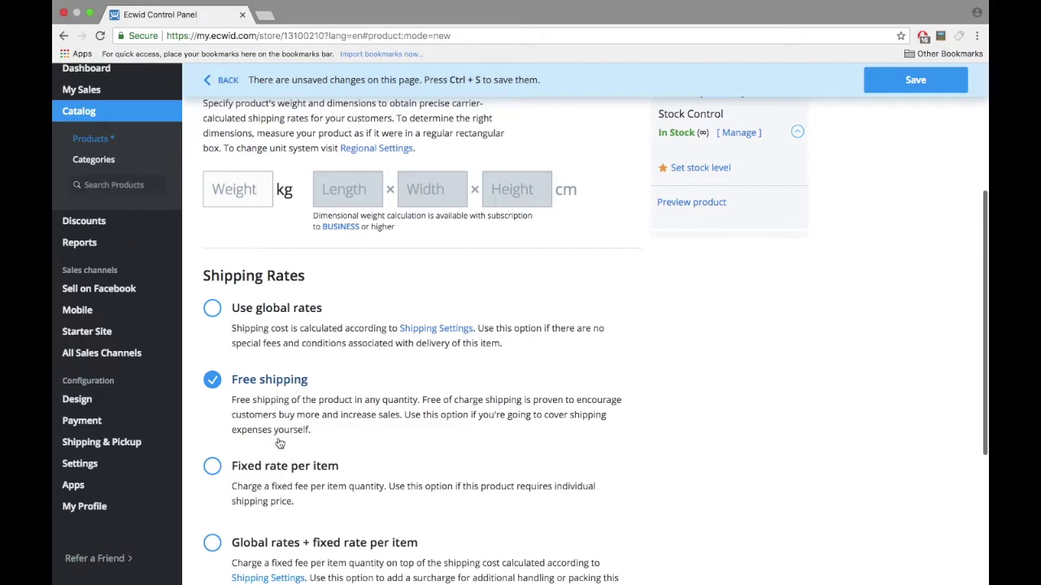
pyautogui.scroll(-3, 277, 441)
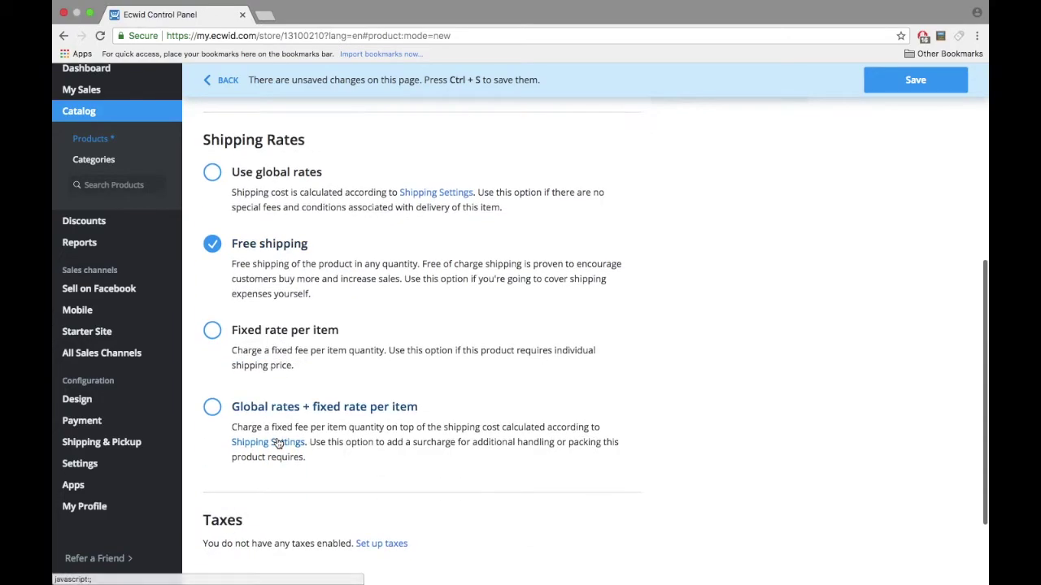
pyautogui.scroll(10, 277, 439)
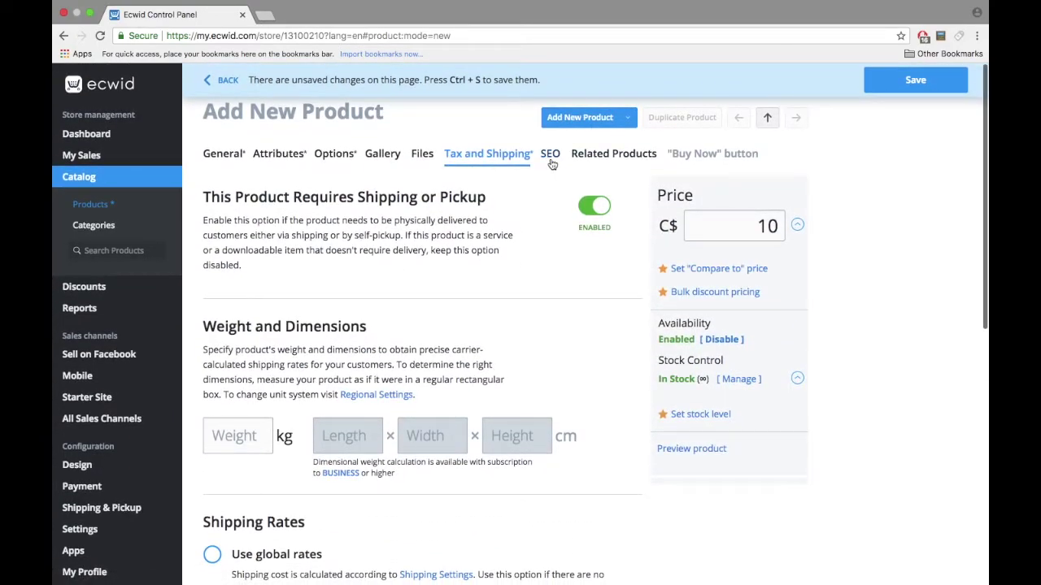
pyautogui.click(559, 160)
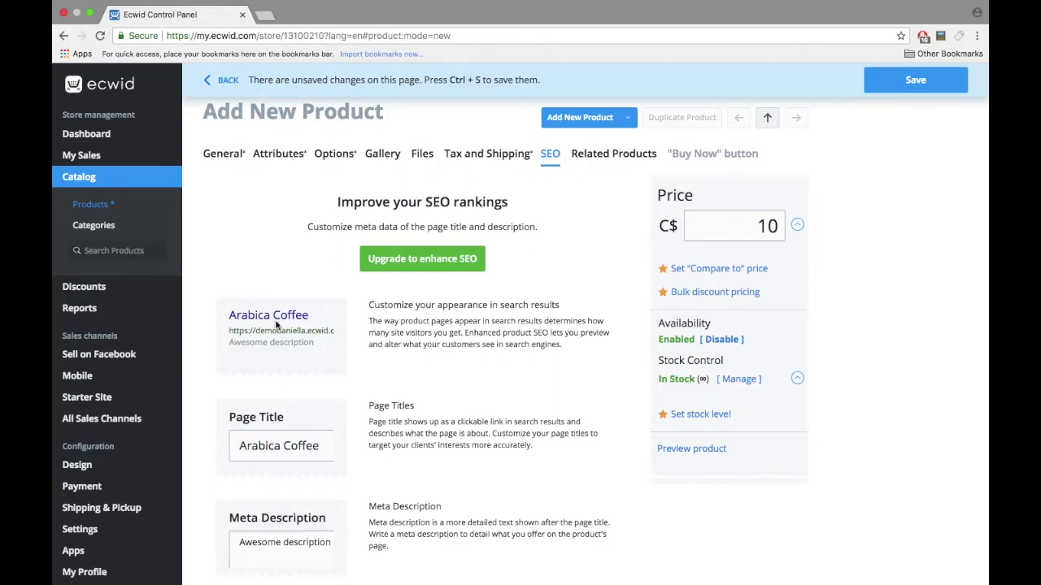
pyautogui.click(603, 161)
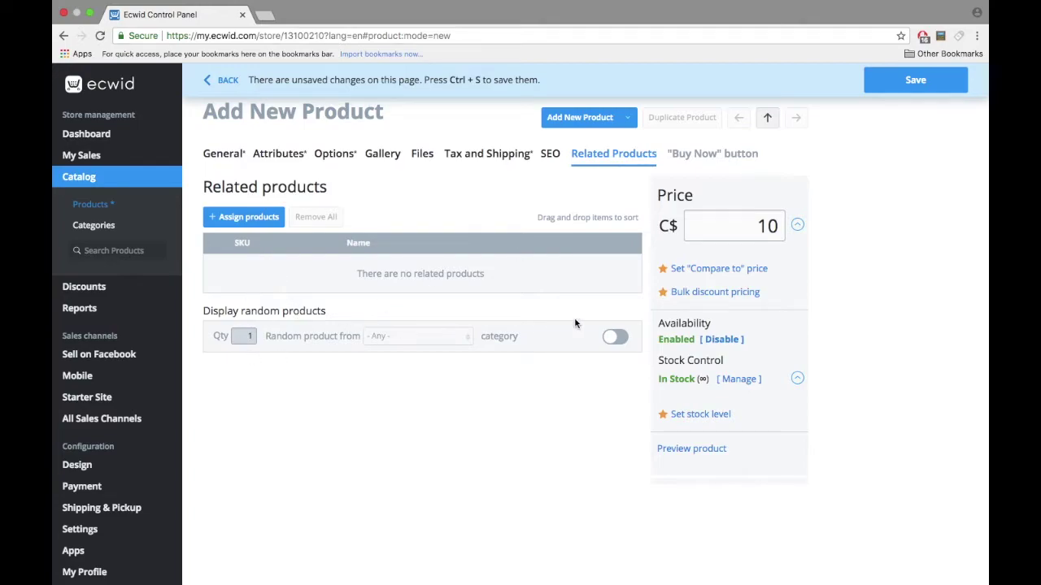
# Step: Show 5 random related products from the Coffee category and save Arabica Coffee
pyautogui.click(615, 337)
pyautogui.click(444, 336)
pyautogui.click(422, 382)
pyautogui.moveTo(242, 337); pyautogui.dragTo(278, 339)
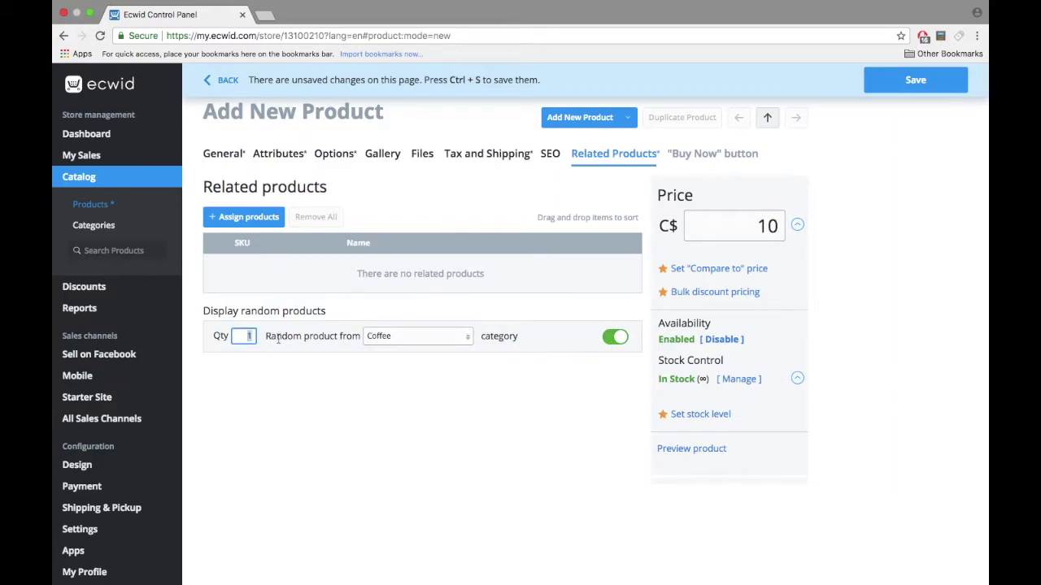
pyautogui.write('5')
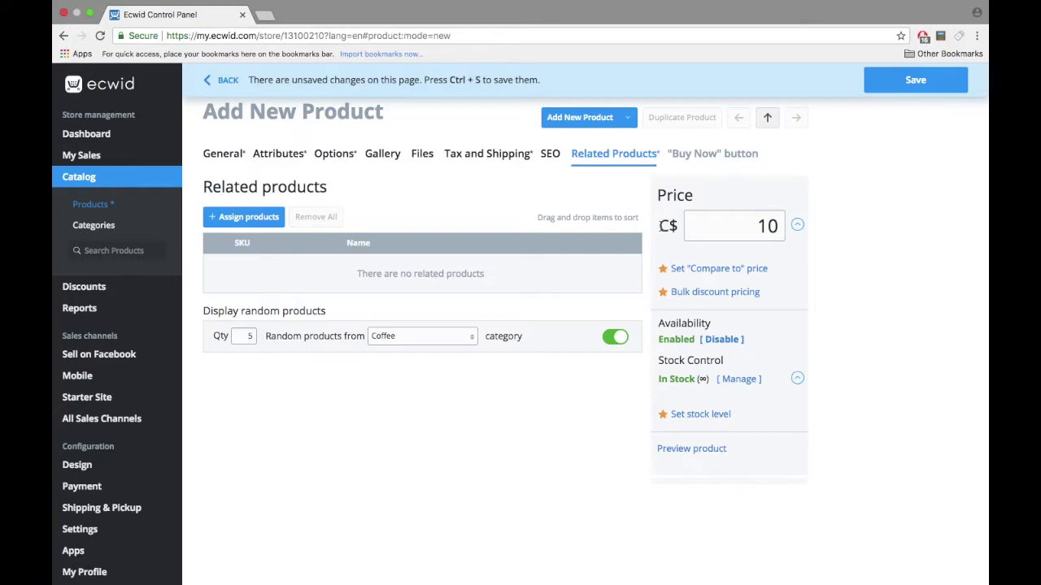
pyautogui.click(894, 86)
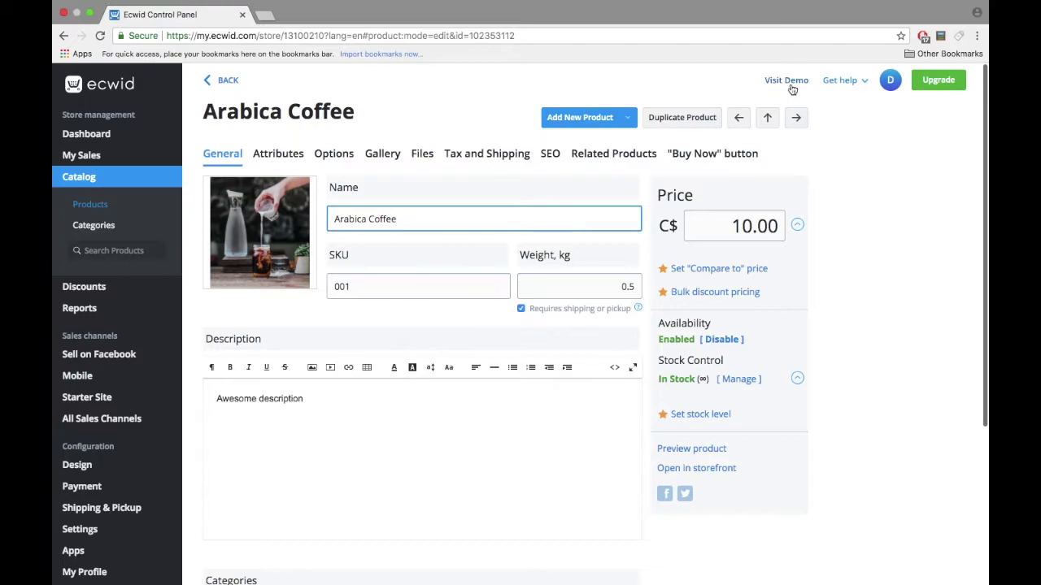
# Step: On the live demo storefront, open Arabica Coffee and try the Regular and Nut flavours
pyautogui.click(786, 81)
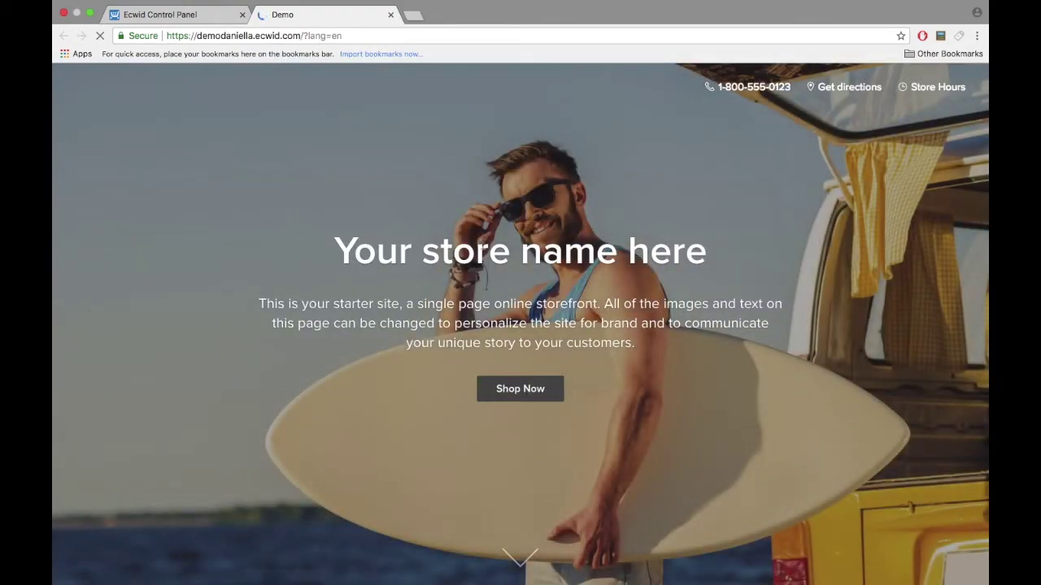
pyautogui.scroll(-10, 482, 248)
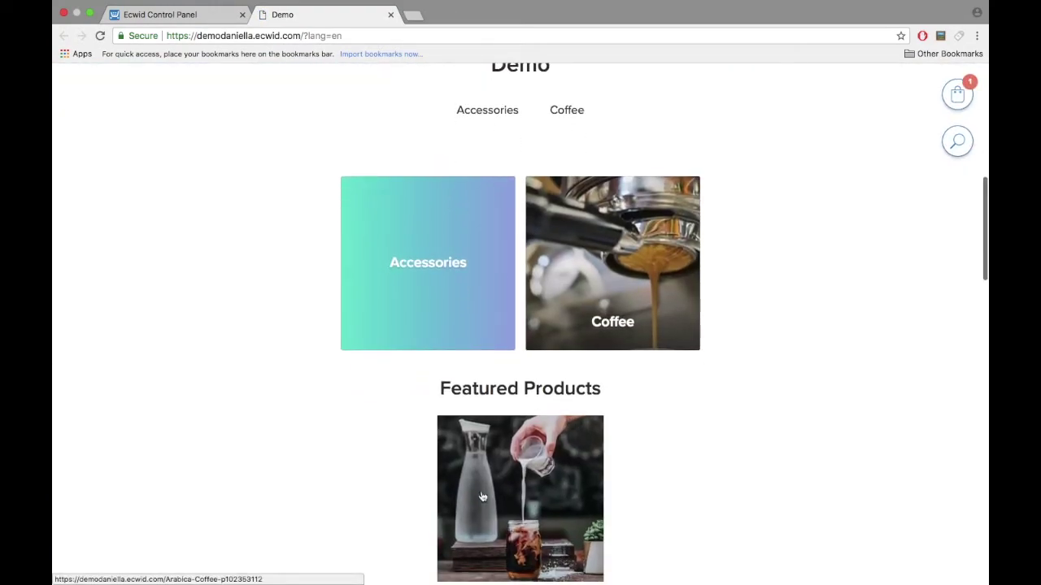
pyautogui.scroll(-2, 496, 487)
pyautogui.click(508, 440)
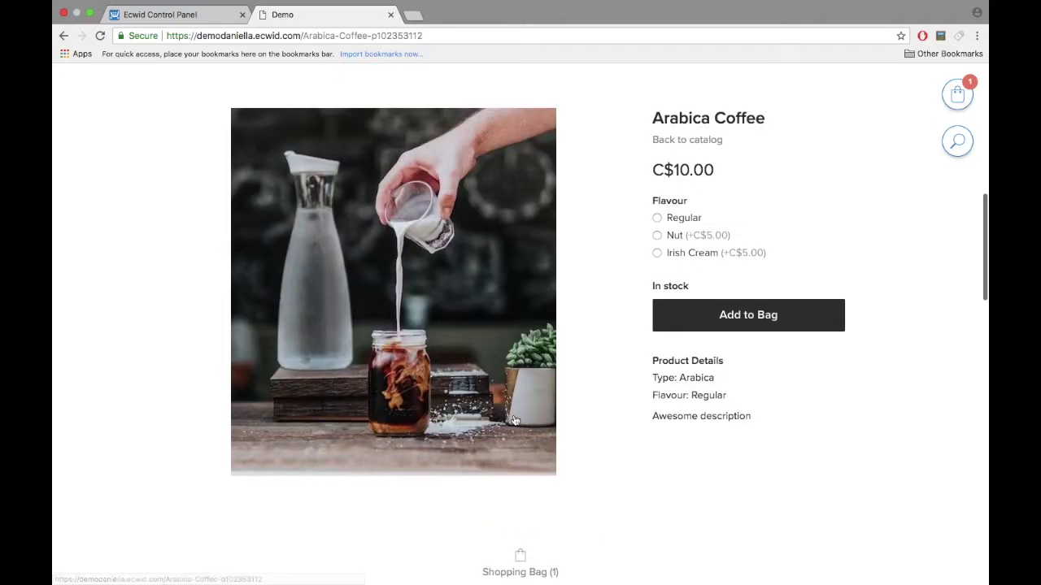
pyautogui.click(657, 218)
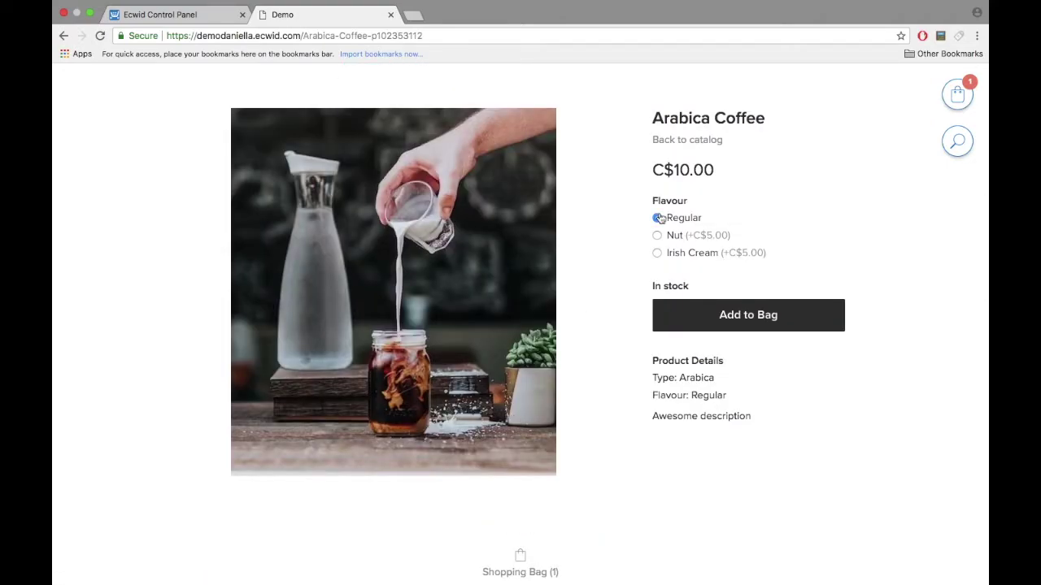
pyautogui.click(658, 235)
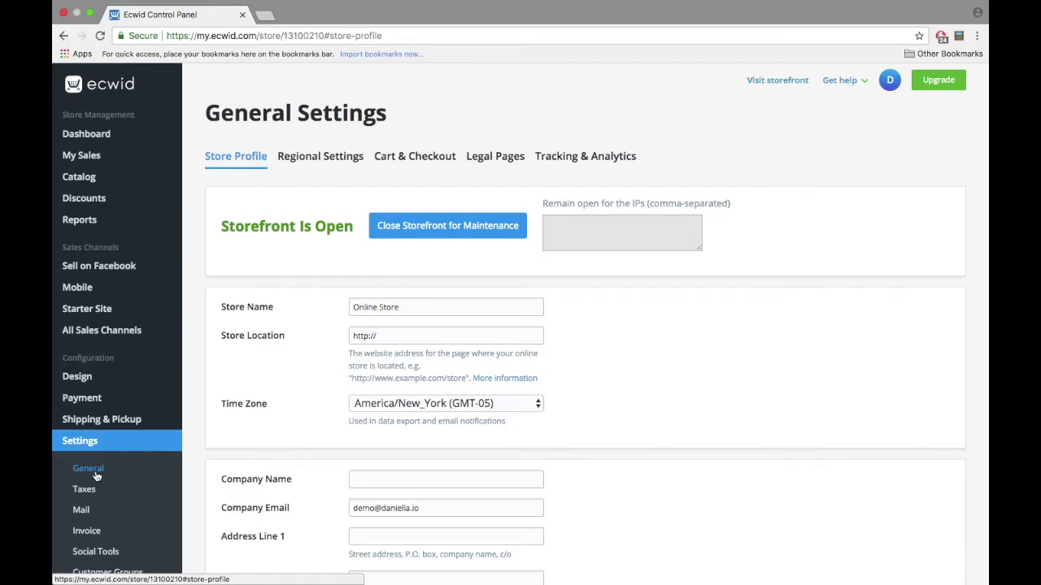
# Step: Change both the store name and company name to Demo
pyautogui.tripleClick(413, 305)
pyautogui.write('Demo')
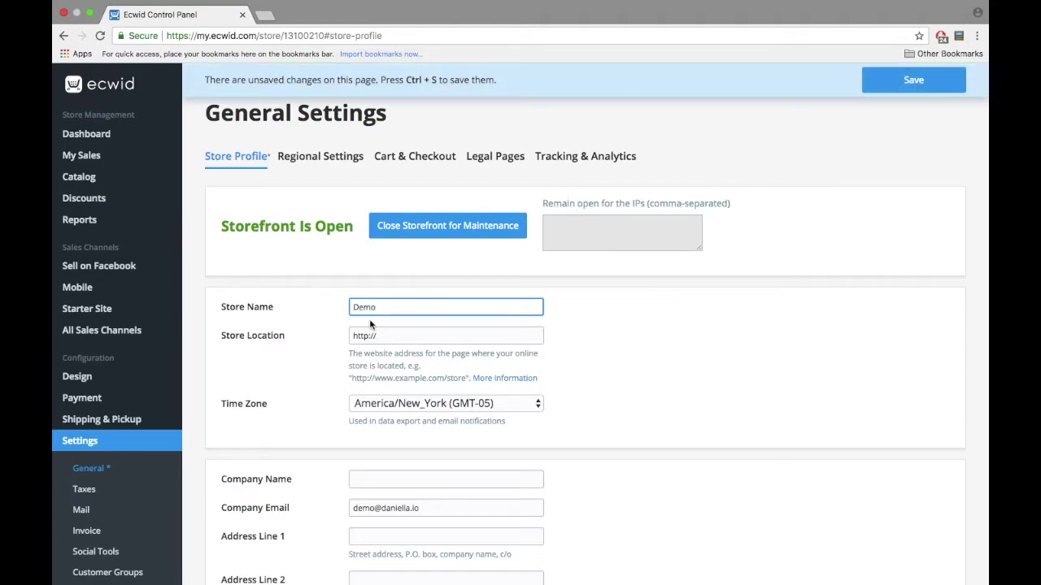
pyautogui.scroll(-5, 376, 253)
pyautogui.click(377, 253)
pyautogui.write('Demo')
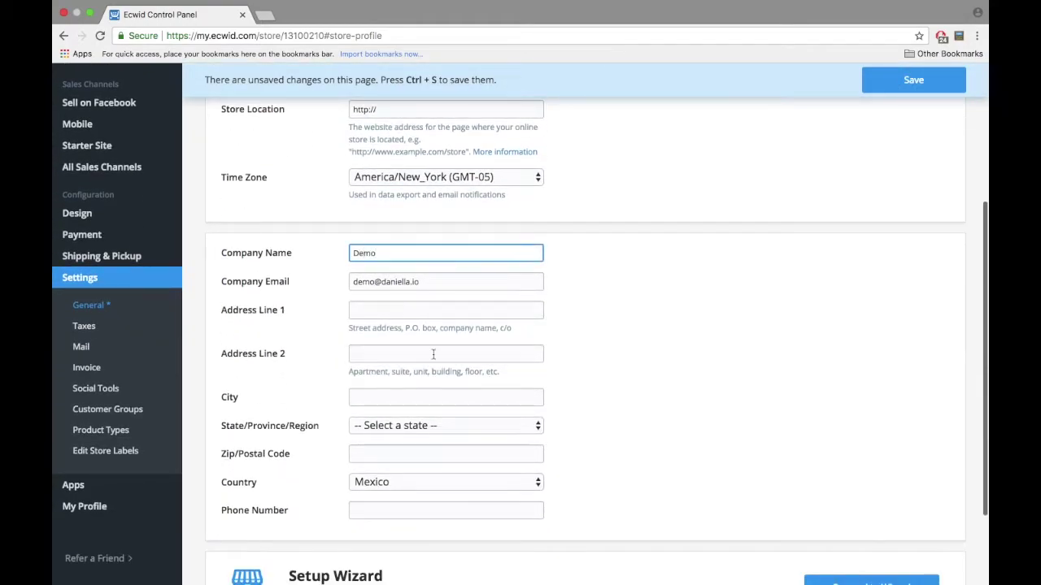
# Step: Set the store's country to Canada and province to Quebec
pyautogui.scroll(-1, 405, 396)
pyautogui.click(405, 398)
pyautogui.scroll(-5, 405, 490)
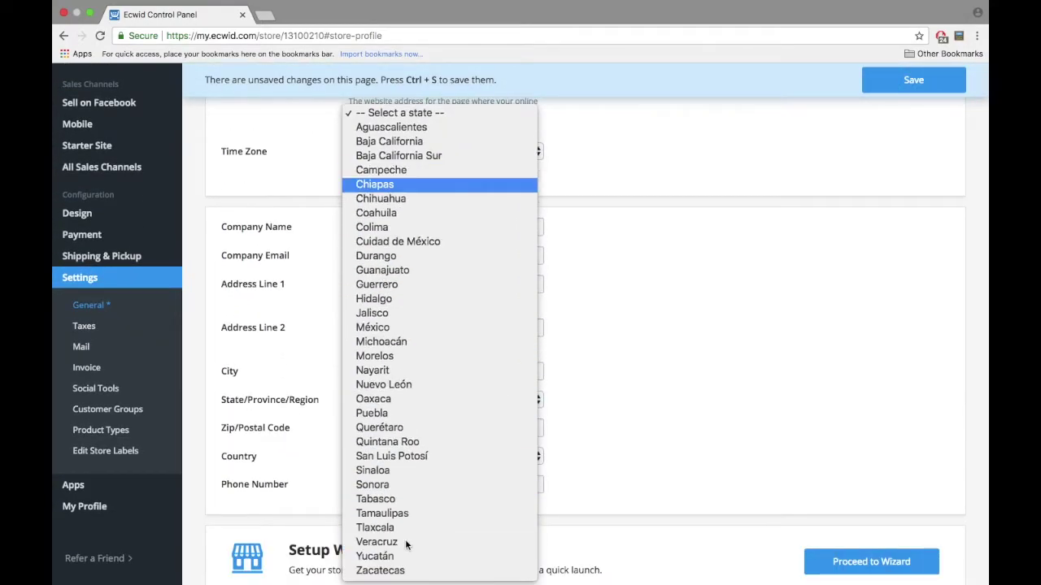
pyautogui.click(543, 355)
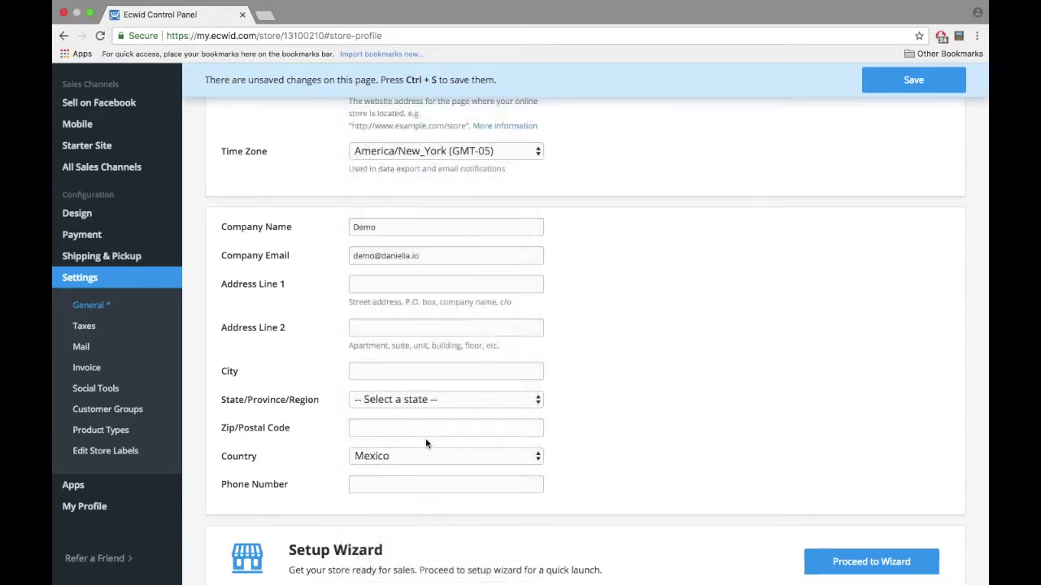
pyautogui.click(439, 457)
pyautogui.scroll(20, 430, 82)
pyautogui.click(429, 98)
pyautogui.click(412, 399)
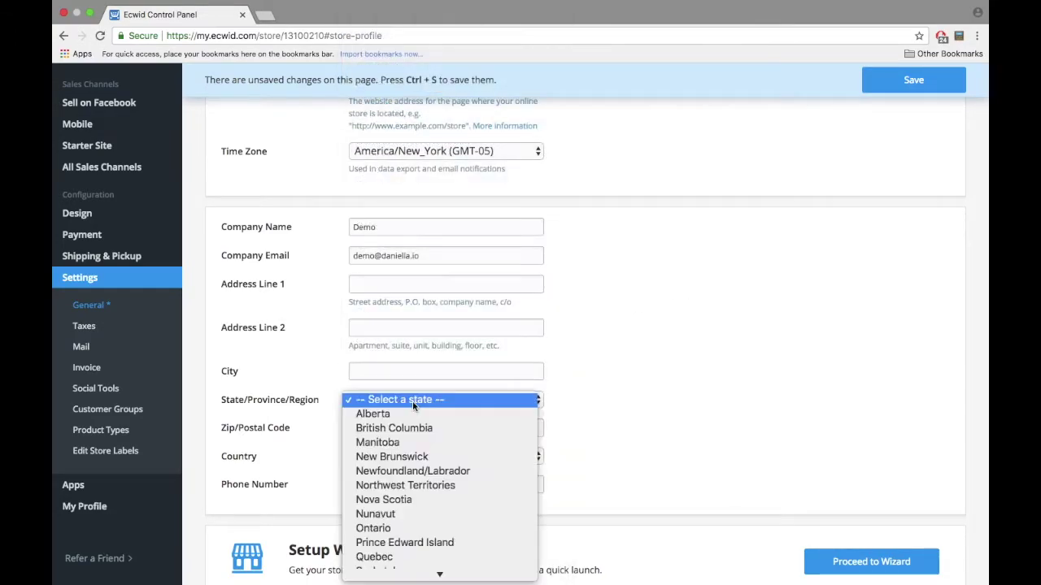
pyautogui.click(391, 548)
# Step: Fill in the store's city and postal code, then save the profile
pyautogui.click(408, 427)
pyautogui.click(399, 371)
pyautogui.write('Montreal')
pyautogui.press('Tab')
pyautogui.write('H1A 0A1')
pyautogui.click(590, 425)
pyautogui.scroll(-3, 590, 425)
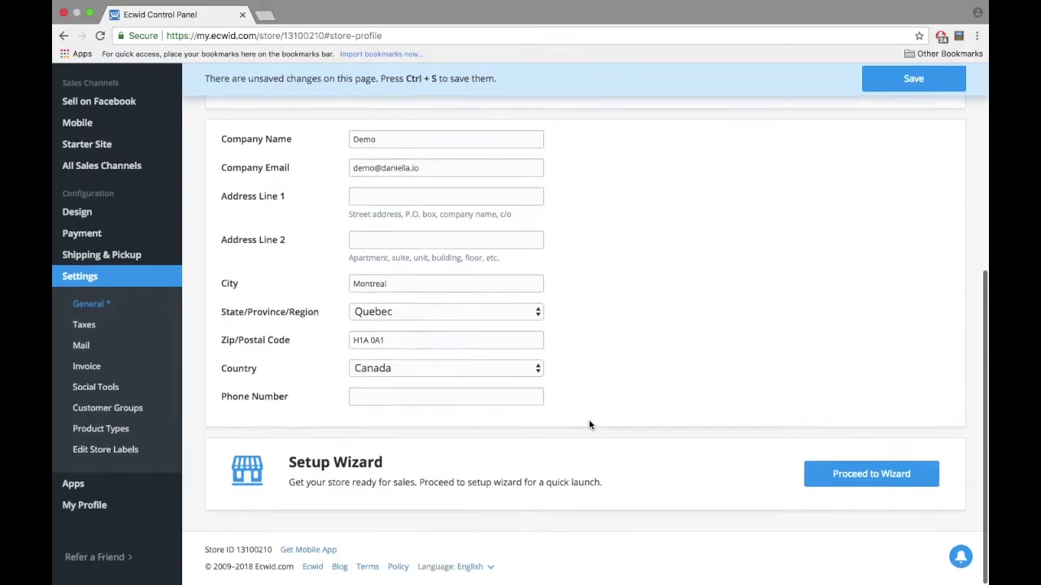
pyautogui.scroll(10, 590, 425)
pyautogui.click(885, 89)
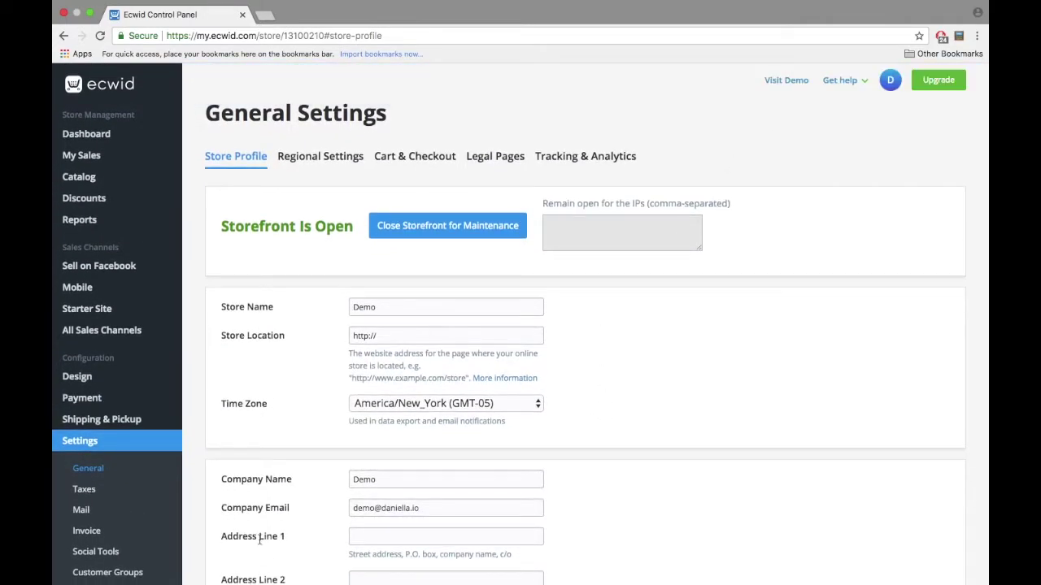
pyautogui.click(311, 157)
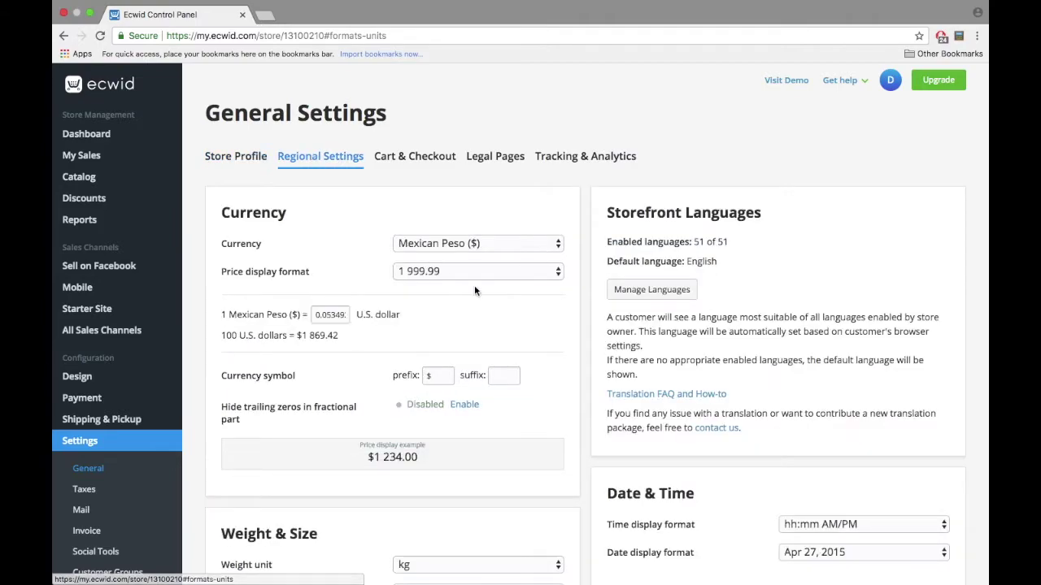
# Step: Switch the store currency from Mexican Peso to Canadian dollar (C$)
pyautogui.scroll(-1, 474, 285)
pyautogui.click(466, 186)
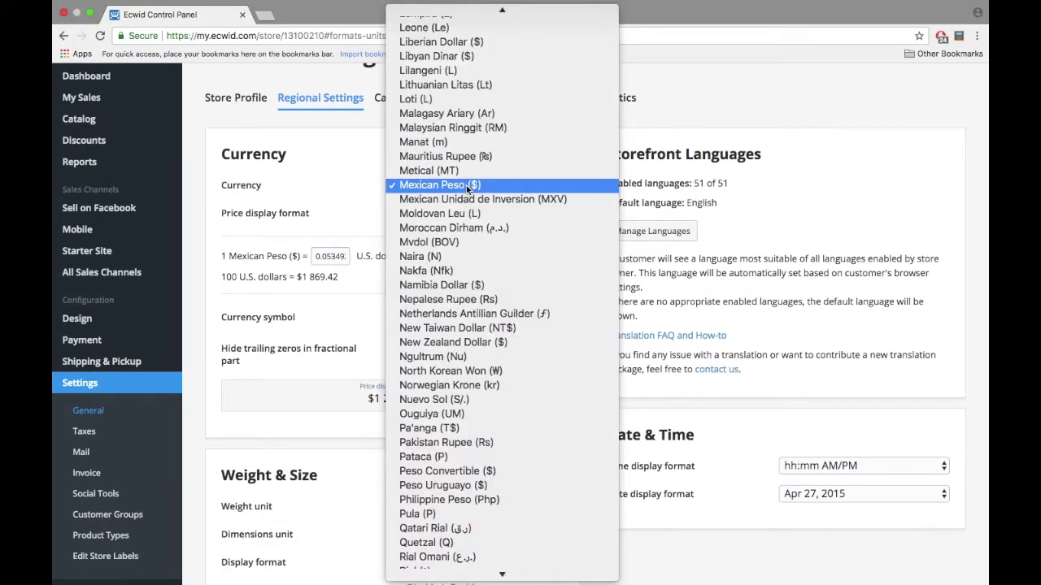
pyautogui.scroll(15, 472, 121)
pyautogui.click(477, 70)
pyautogui.scroll(-1, 492, 254)
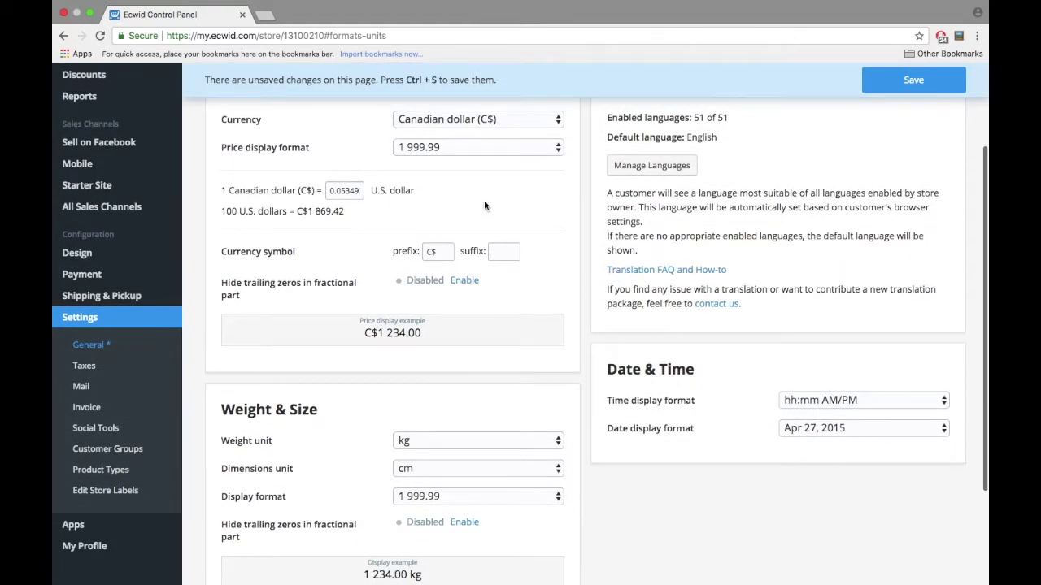
pyautogui.scroll(-1, 492, 254)
pyautogui.scroll(3, 372, 462)
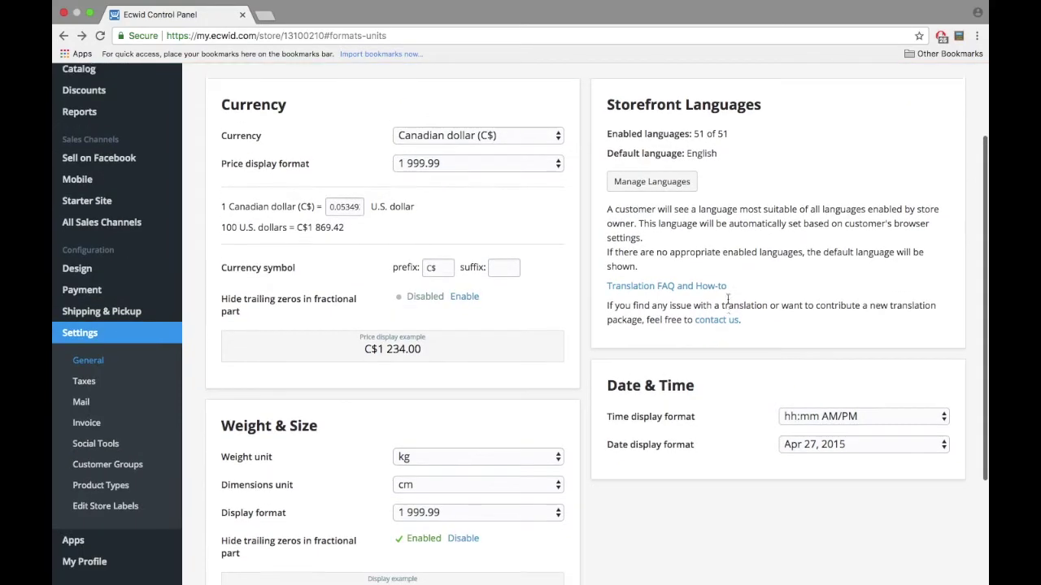
pyautogui.scroll(2, 638, 368)
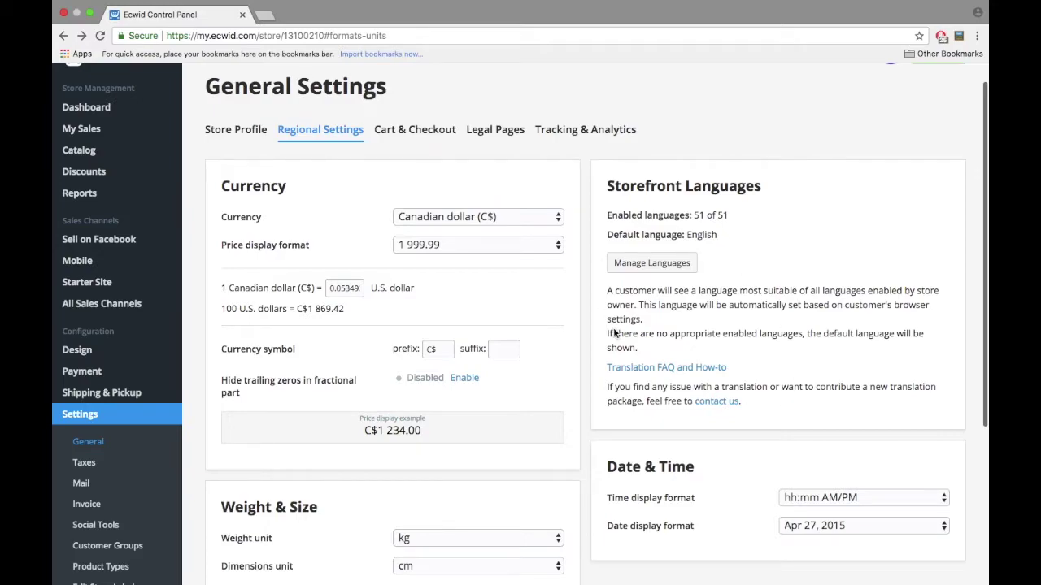
pyautogui.scroll(1, 666, 373)
# Step: Look through the Cart & Checkout settings, then switch to Legal Pages
pyautogui.click(412, 151)
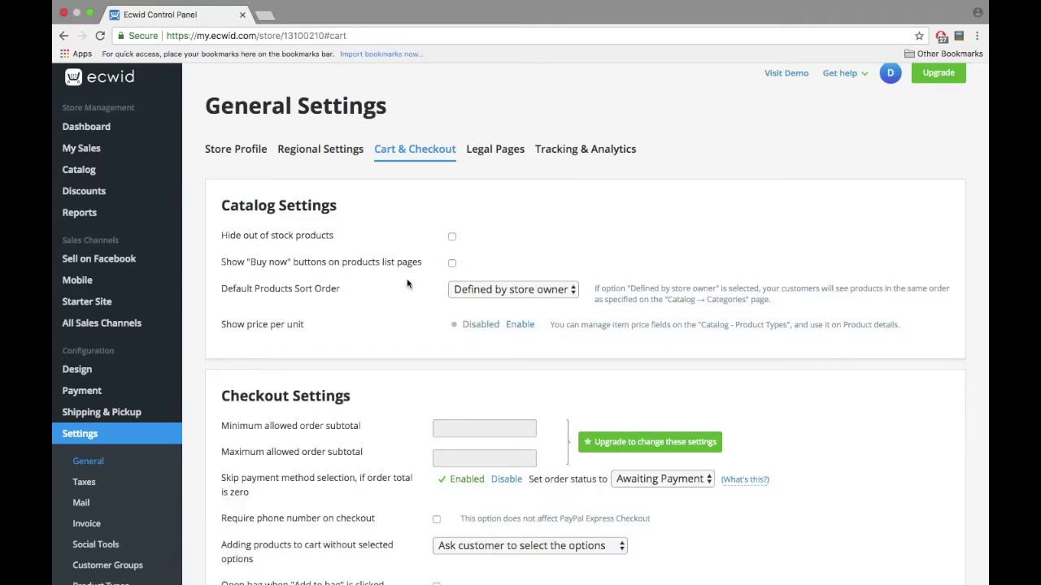
pyautogui.scroll(-20, 295, 376)
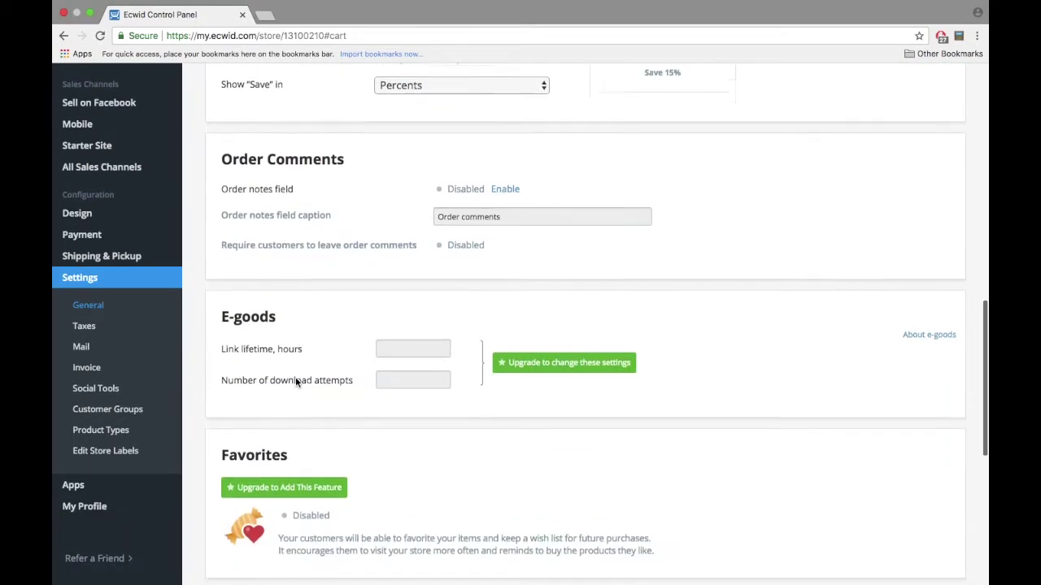
pyautogui.scroll(20, 295, 377)
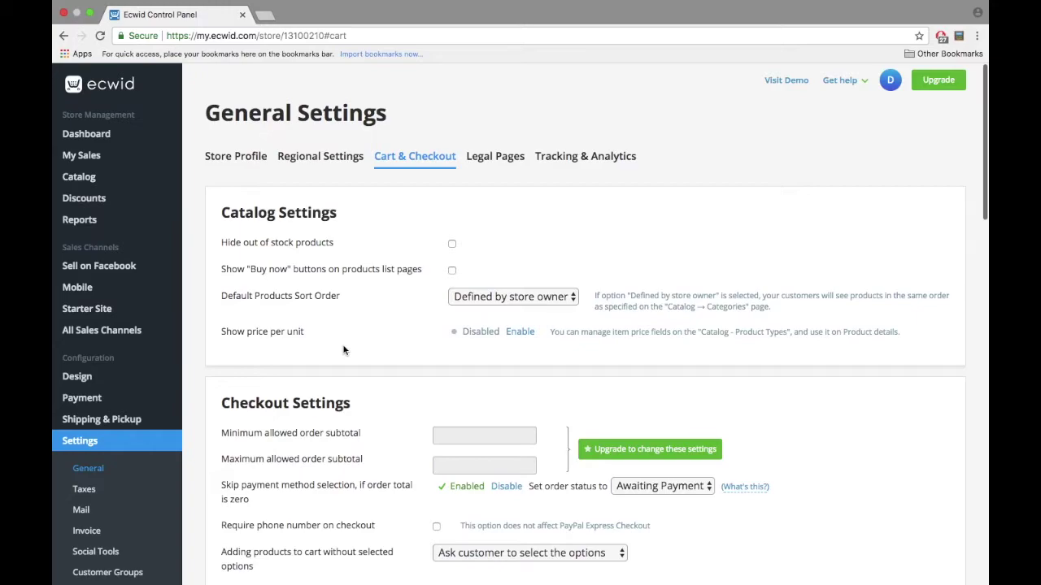
pyautogui.click(493, 173)
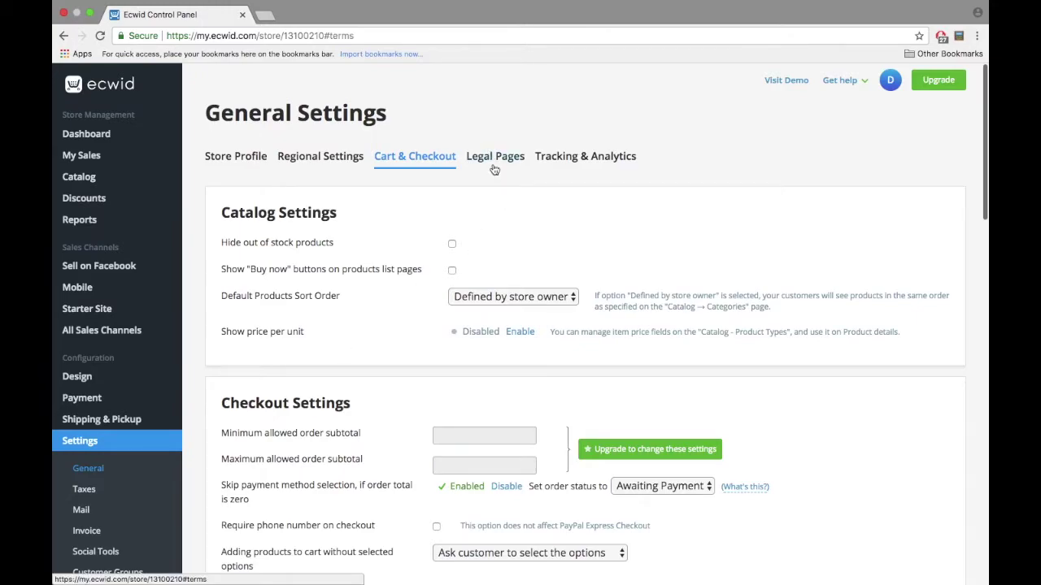
# Step: Enable Shipping & Payment Info with the text 'Shipping info' and save the legal pages
pyautogui.click(617, 261)
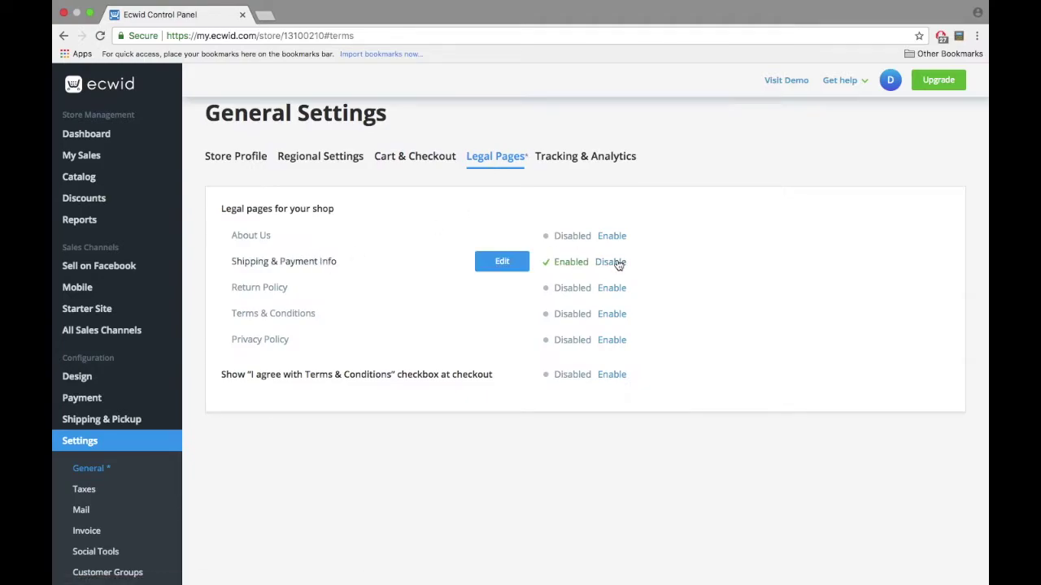
pyautogui.click(501, 262)
pyautogui.click(453, 395)
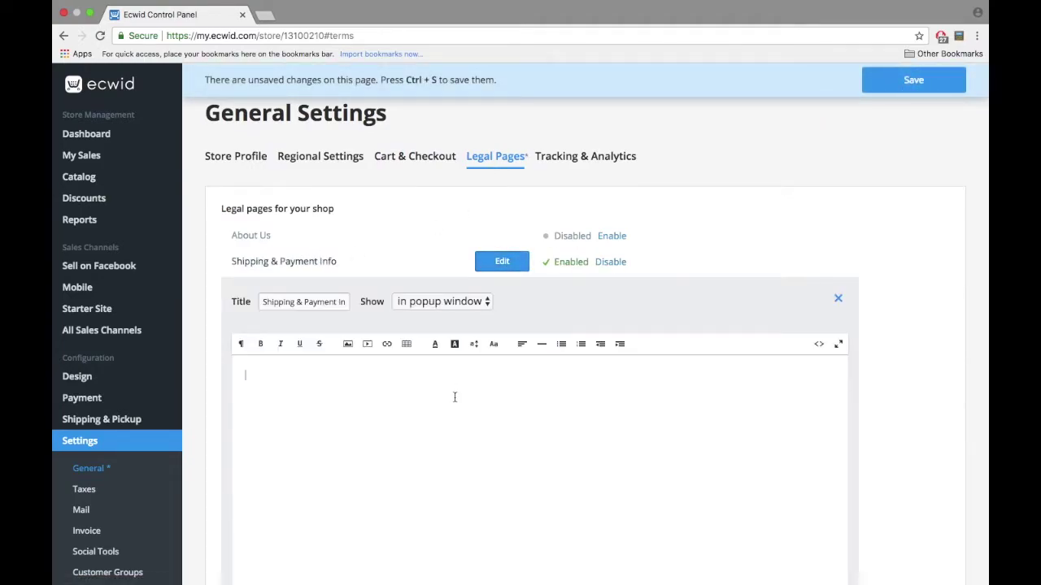
pyautogui.write('Shipping info')
pyautogui.scroll(-3, 500, 373)
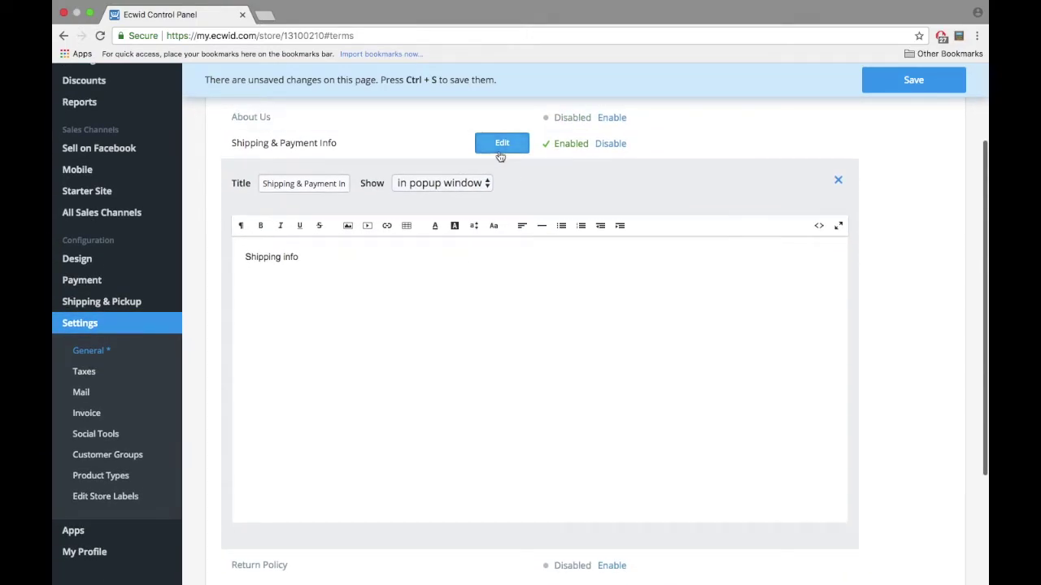
pyautogui.click(500, 145)
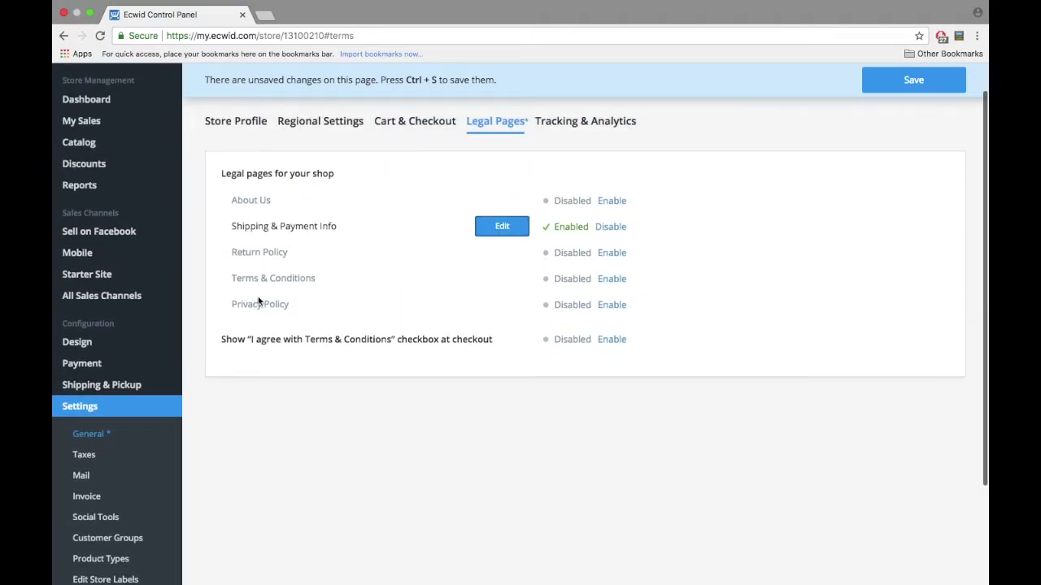
pyautogui.click(892, 78)
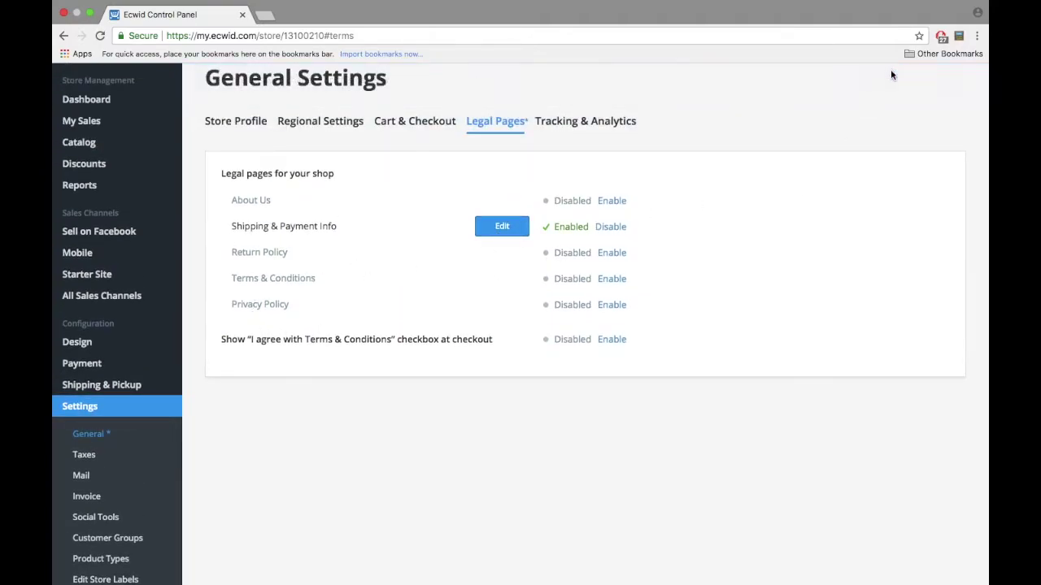
# Step: Inspect Tracking & Analytics, toggling Google Analytics remarketing on and back off
pyautogui.click(577, 122)
pyautogui.click(534, 205)
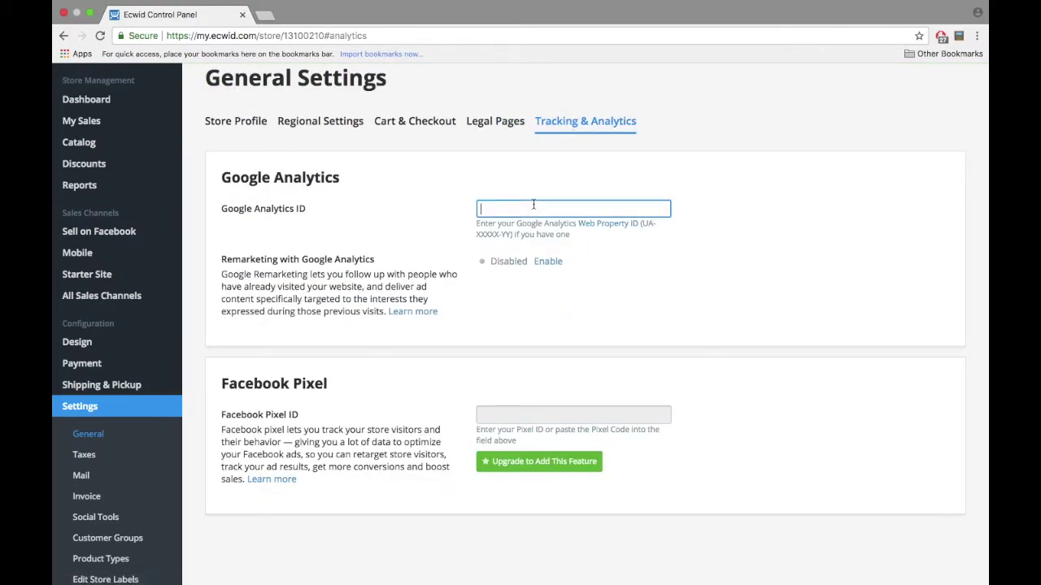
pyautogui.moveTo(475, 237); pyautogui.dragTo(510, 234)
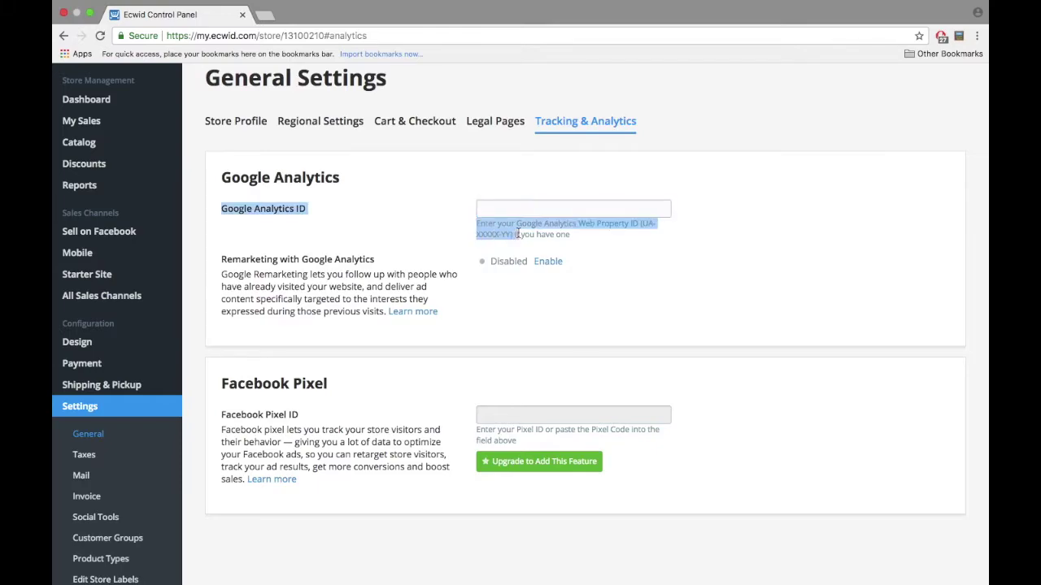
pyautogui.click(541, 262)
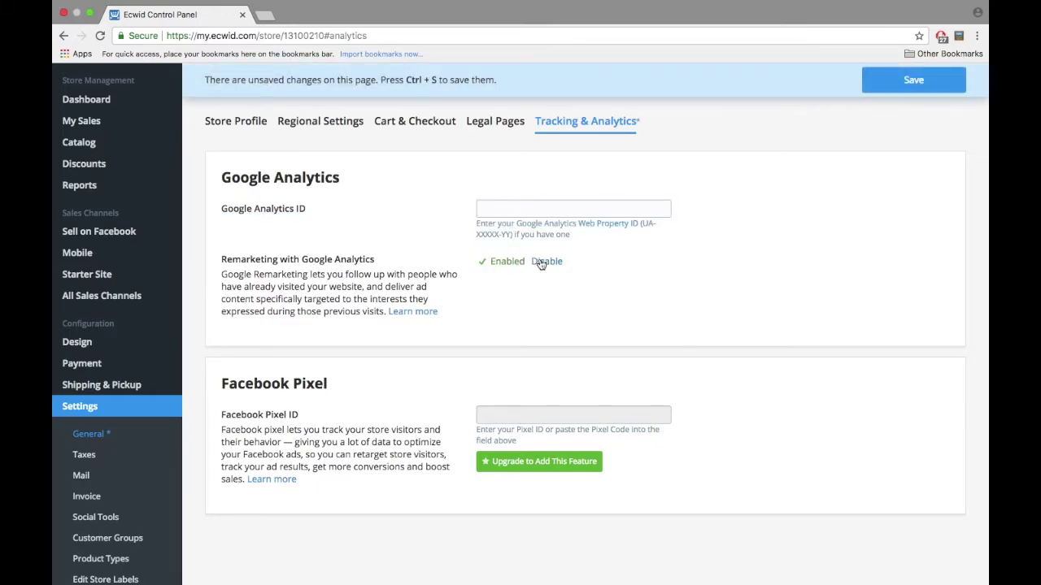
pyautogui.click(541, 263)
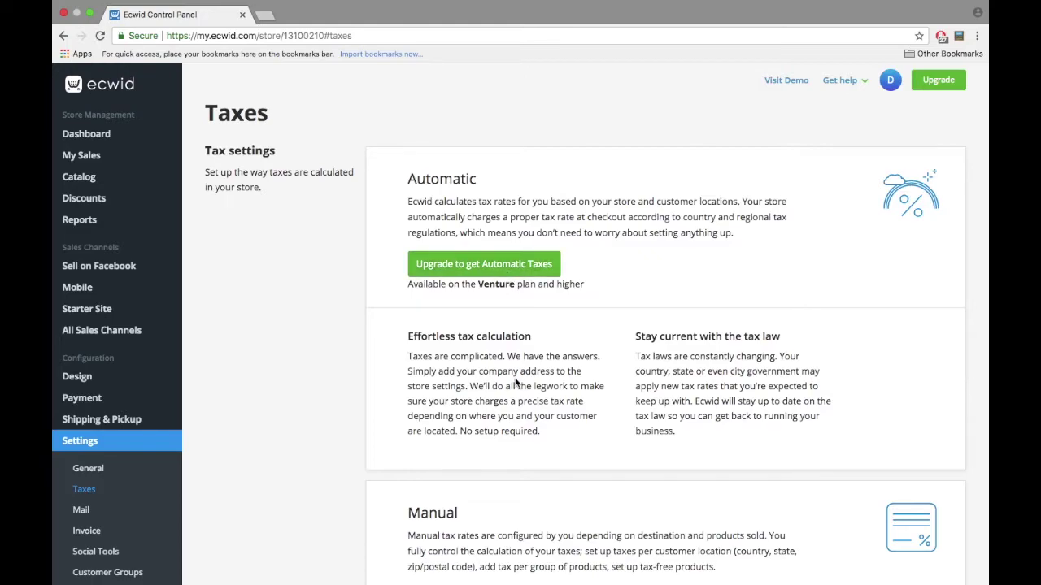
# Step: Create manual tax 'Add New Tax 1' from Manage Tax Rates
pyautogui.scroll(-5, 516, 381)
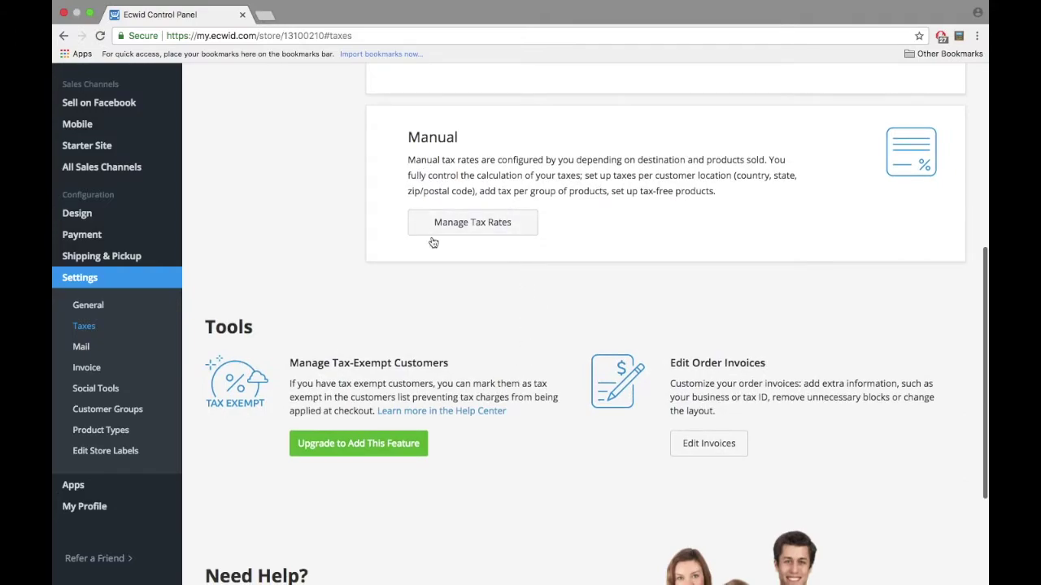
pyautogui.click(471, 228)
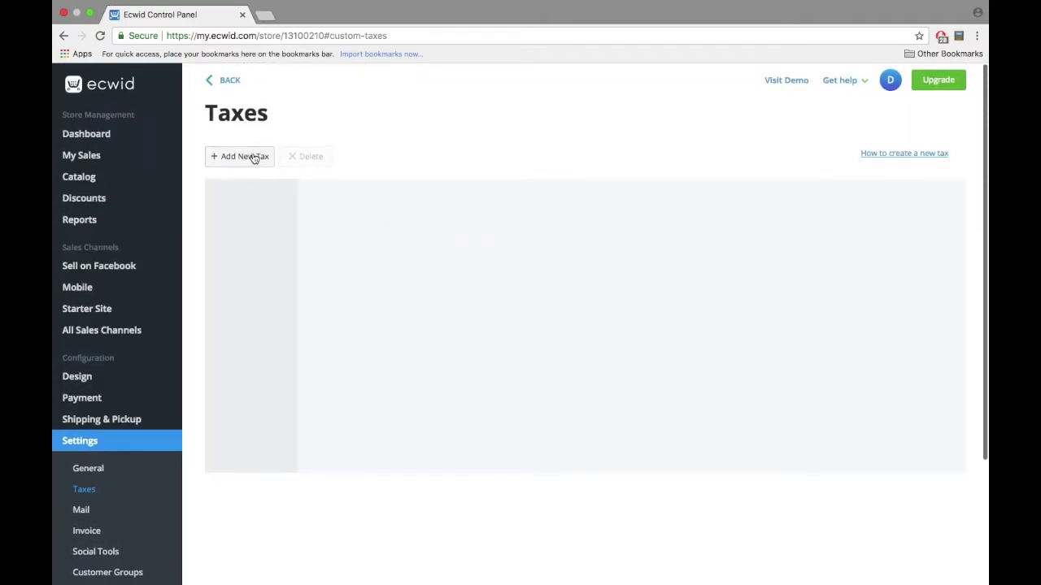
pyautogui.click(252, 154)
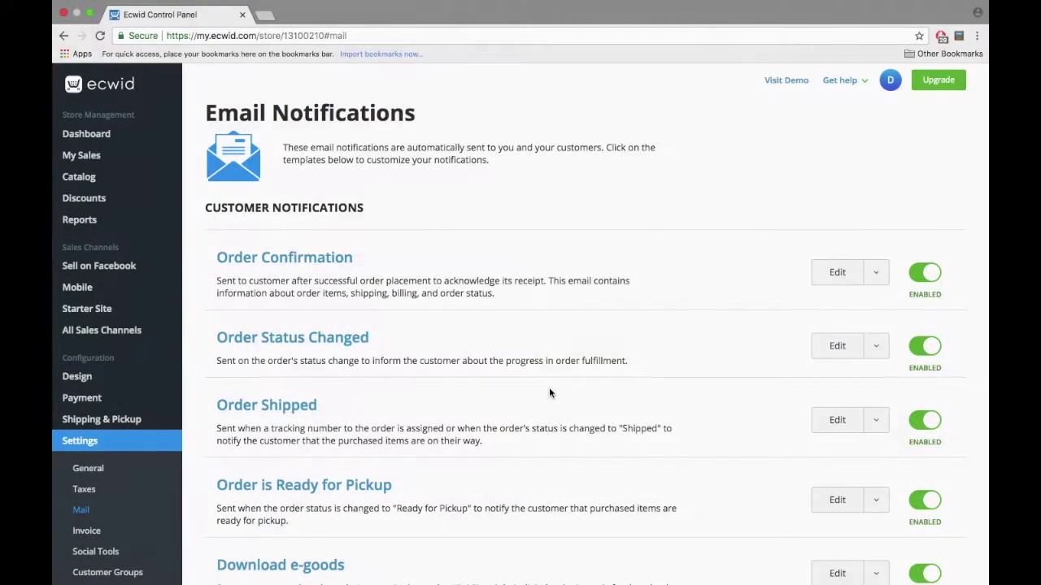
pyautogui.scroll(-4, 549, 390)
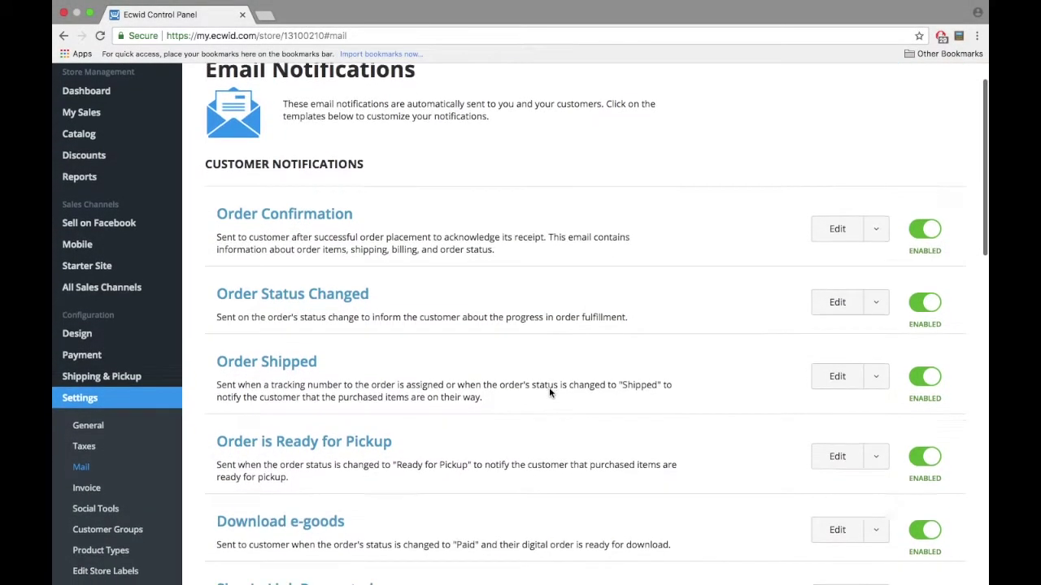
# Step: Switch off the Order is Ready for Pickup customer email
pyautogui.scroll(4, 549, 393)
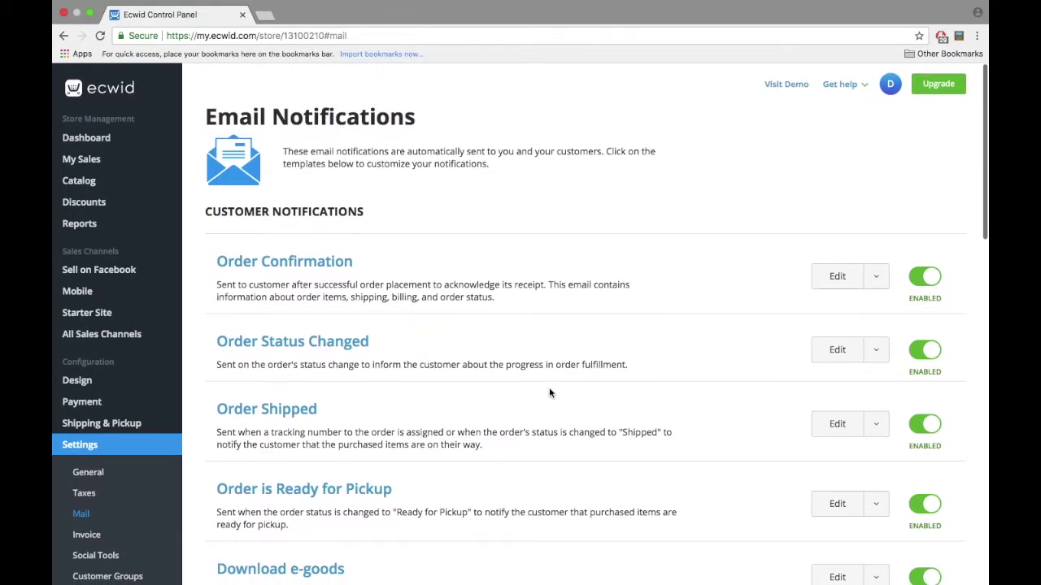
pyautogui.scroll(-1, 549, 392)
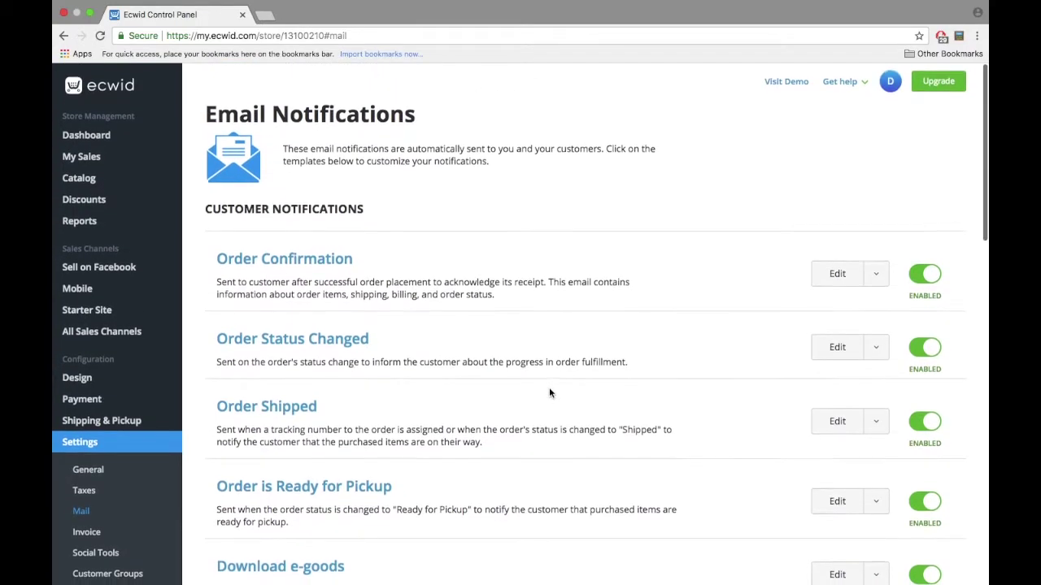
pyautogui.click(875, 272)
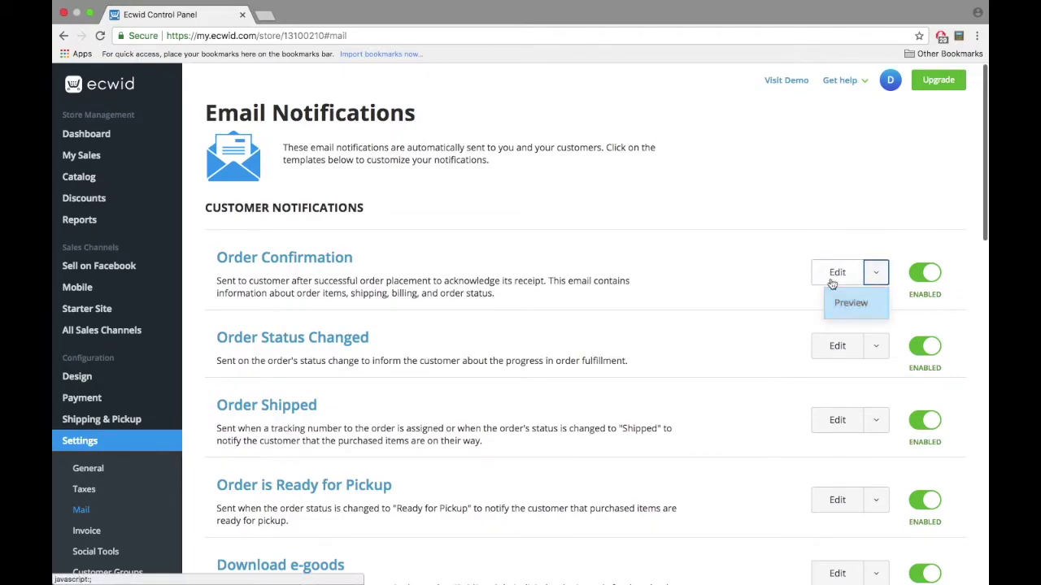
pyautogui.scroll(-1, 735, 360)
pyautogui.scroll(-6, 735, 360)
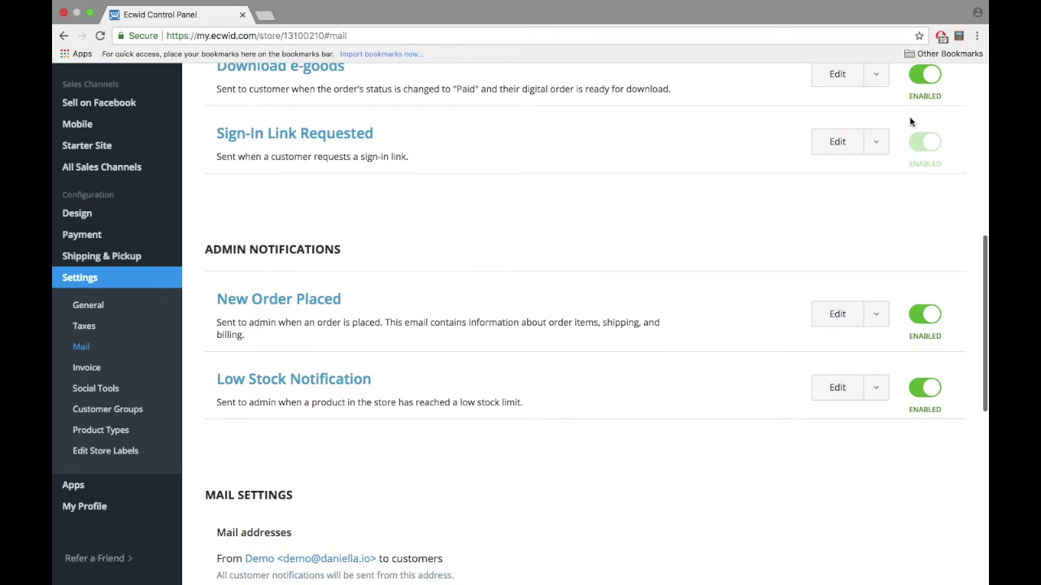
pyautogui.scroll(4, 903, 161)
pyautogui.click(923, 284)
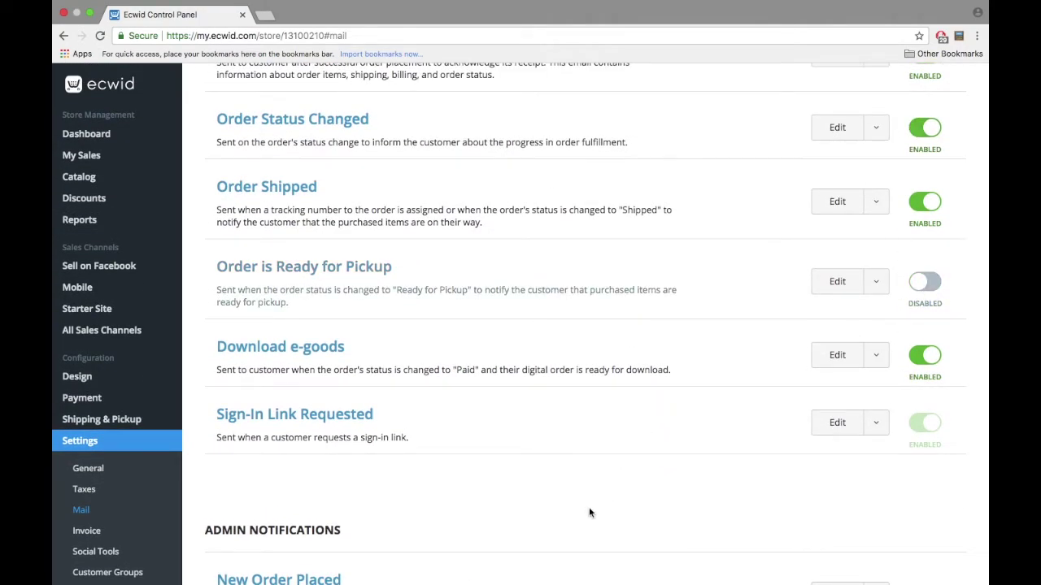
# Step: Save the mail addresses unchanged after adding and removing an extra admin address
pyautogui.scroll(-5, 590, 513)
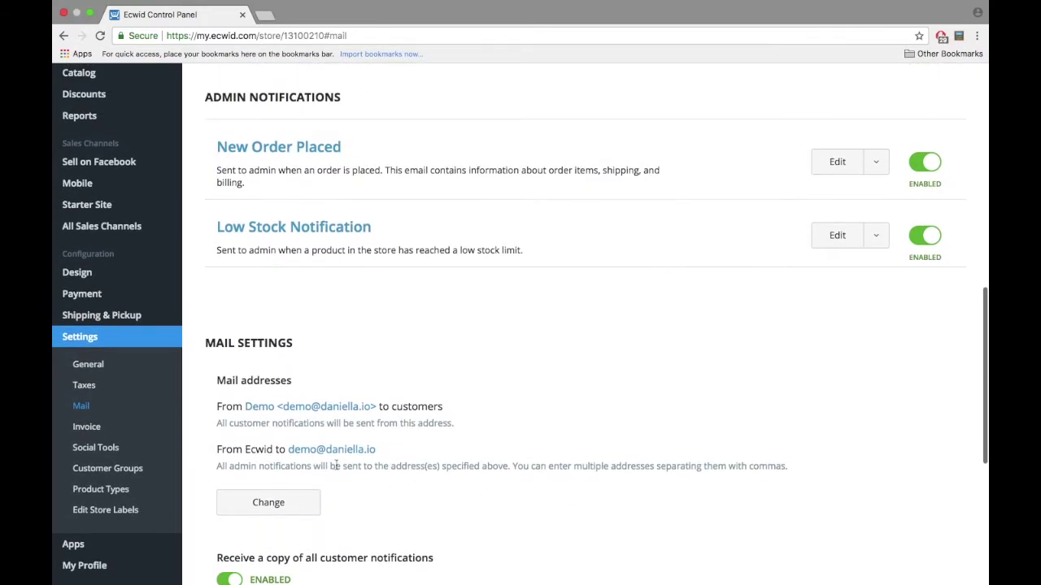
pyautogui.click(273, 503)
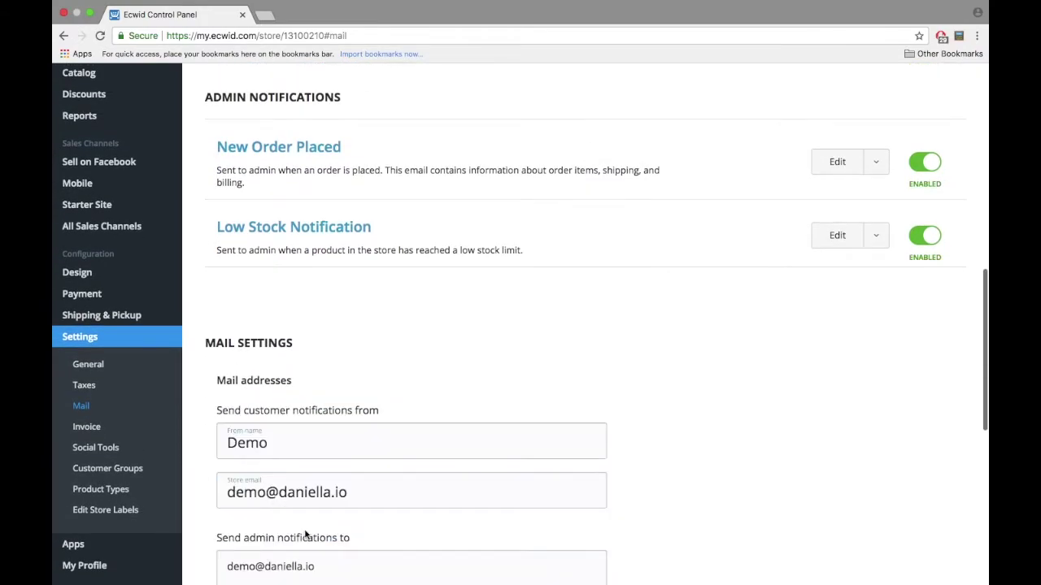
pyautogui.scroll(-1, 306, 534)
pyautogui.click(316, 522)
pyautogui.write(', other')
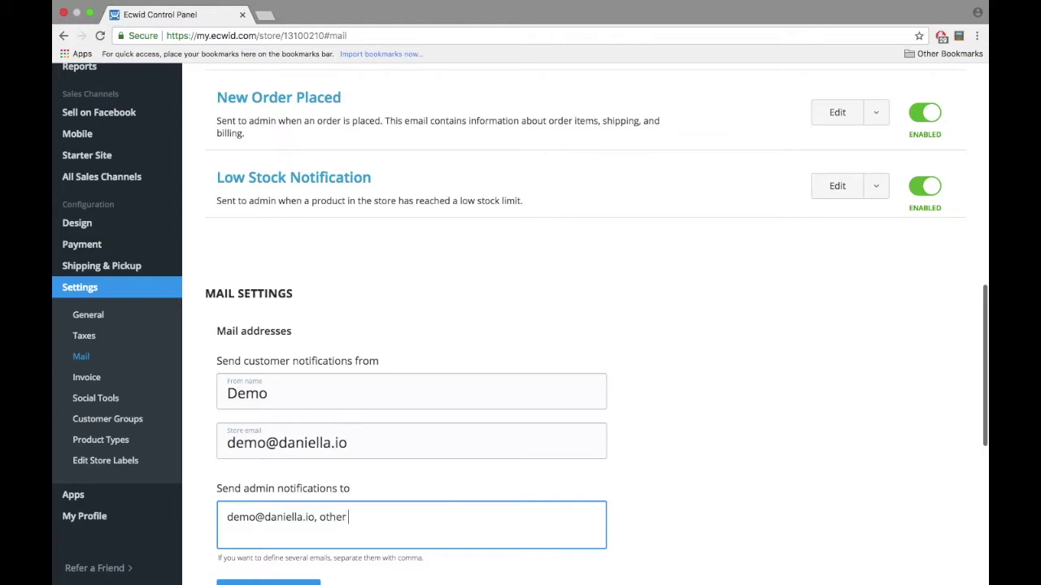
pyautogui.moveTo(435, 518); pyautogui.dragTo(314, 518)
pyautogui.press('BackSpace')
pyautogui.scroll(-2, 313, 521)
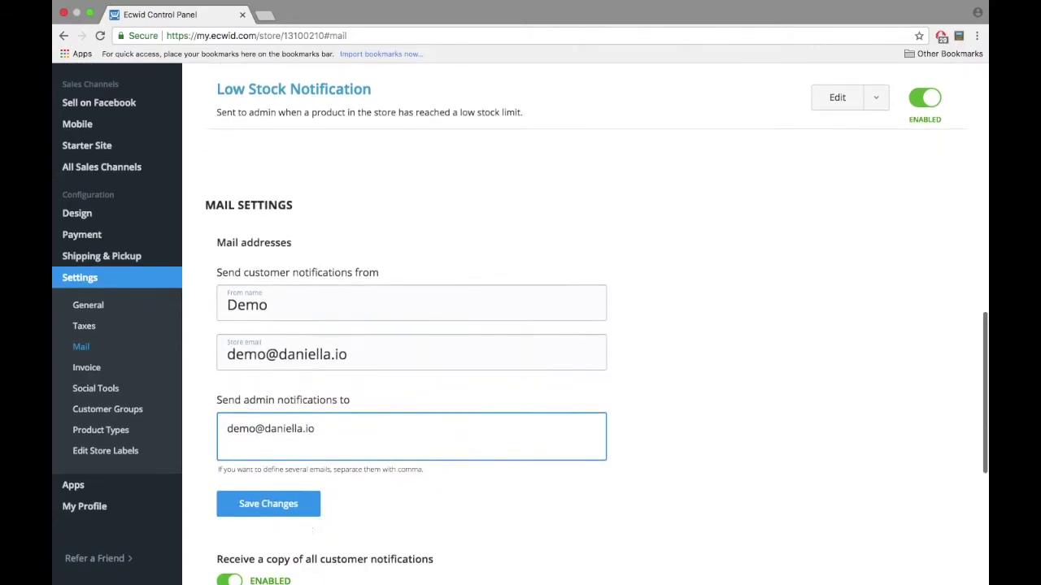
pyautogui.click(293, 510)
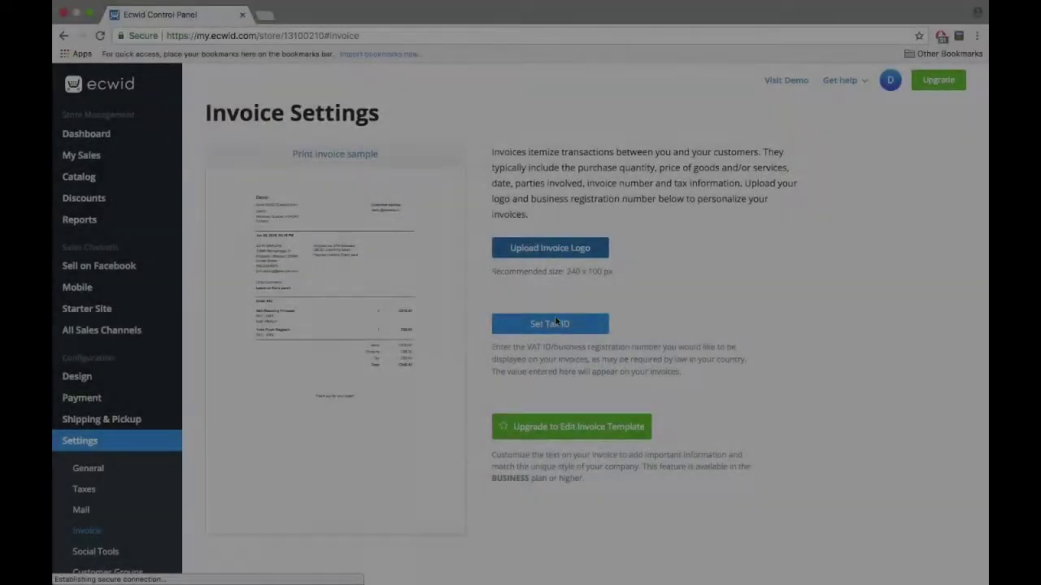
# Step: Review the invoice tax ID settings, leaving the RFC label unchanged
pyautogui.click(550, 324)
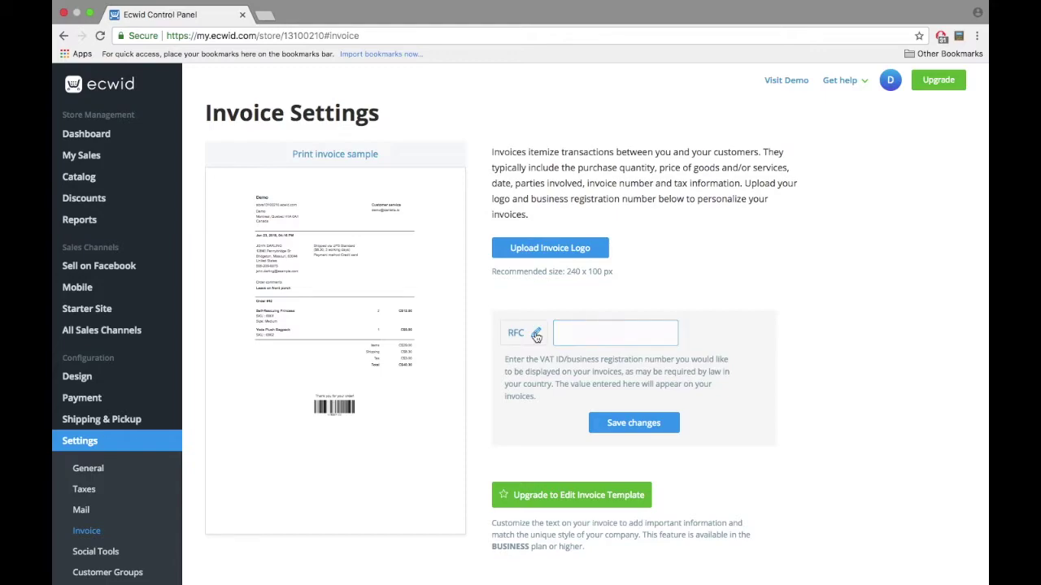
pyautogui.click(537, 336)
pyautogui.click(542, 376)
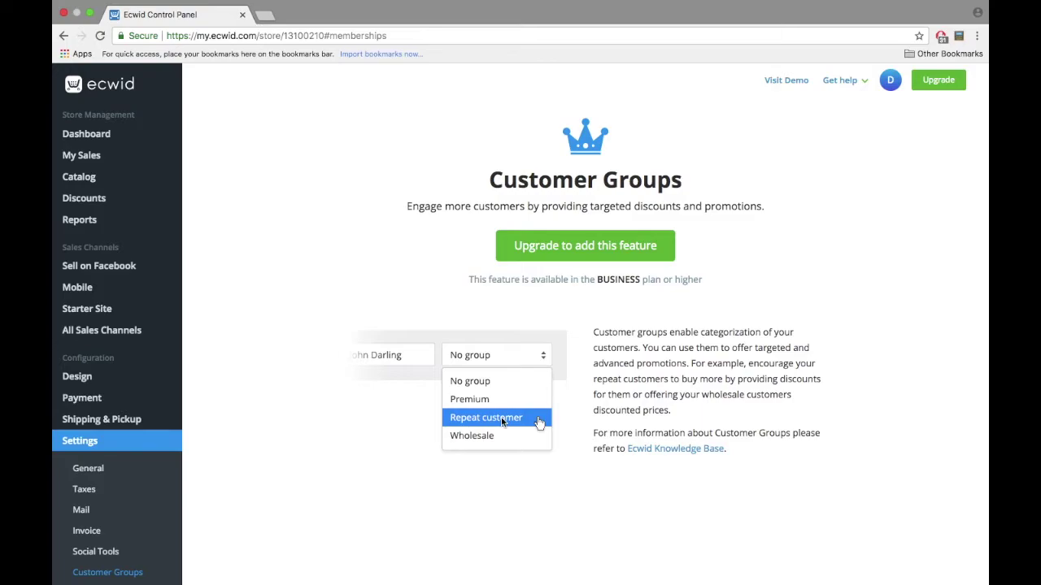
# Step: Look over the Social Tools settings page
pyautogui.click(95, 551)
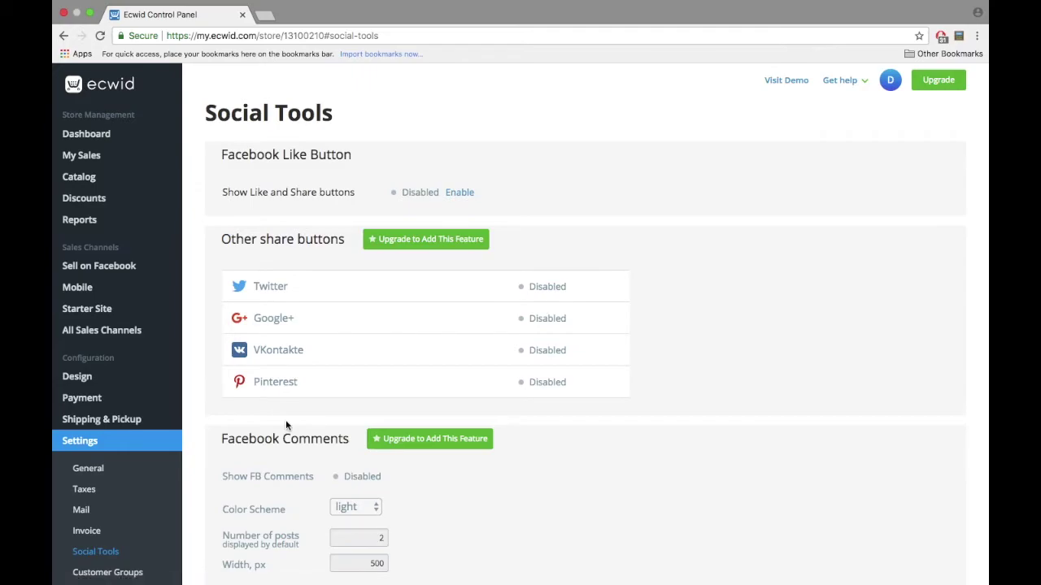
pyautogui.scroll(-3, 286, 423)
pyautogui.scroll(3, 286, 423)
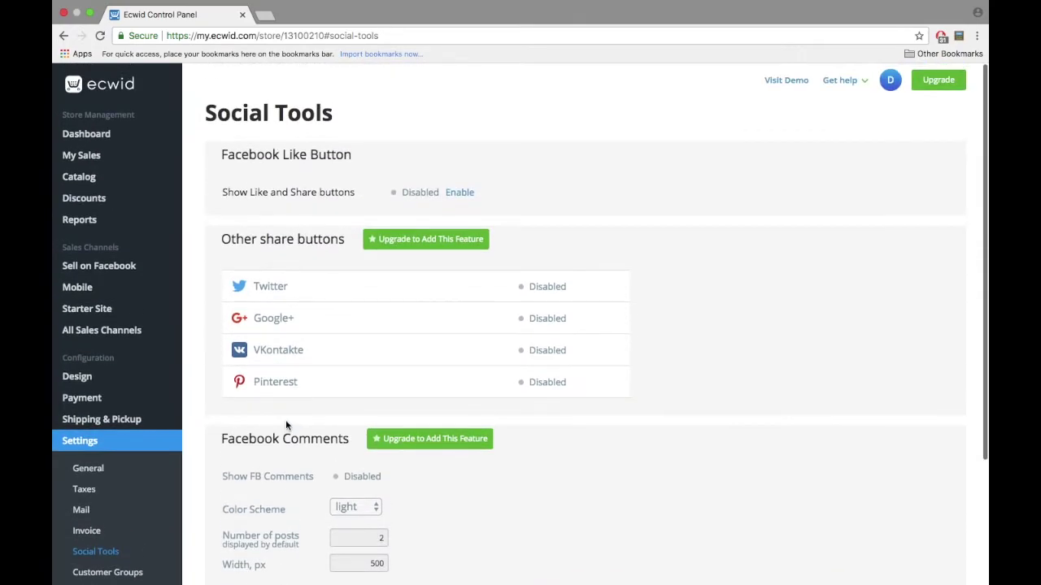
pyautogui.scroll(-3, 285, 419)
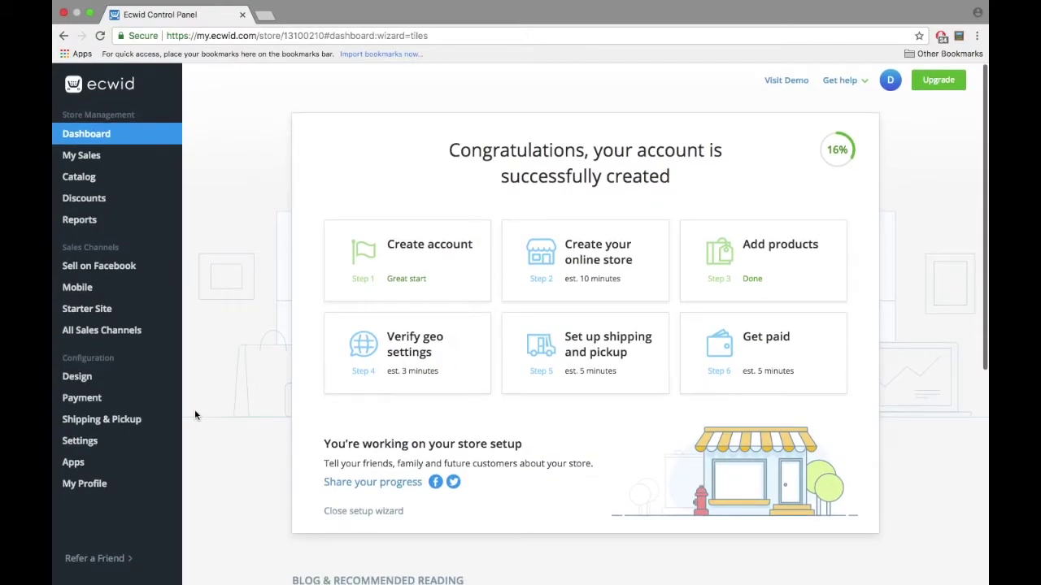
# Step: Enable PayPal Checkout, linked to the store's email, as a payment method
pyautogui.click(115, 401)
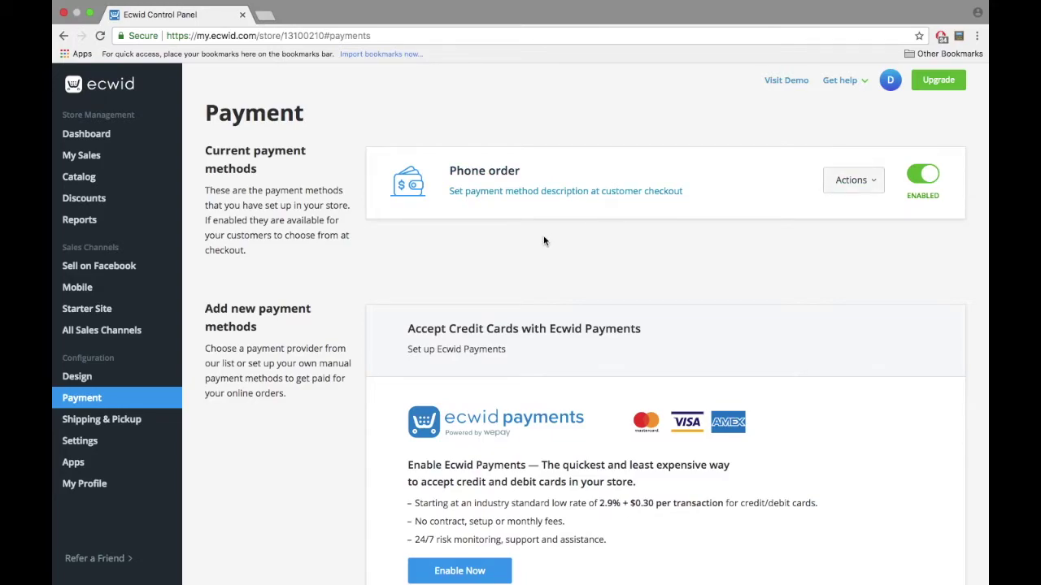
pyautogui.scroll(-10, 543, 236)
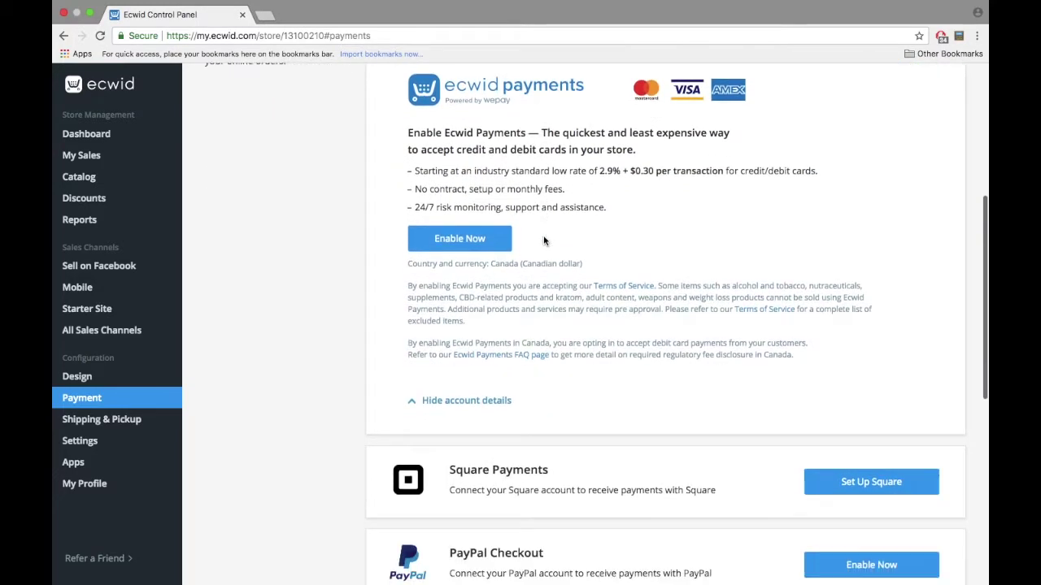
pyautogui.scroll(-1, 543, 240)
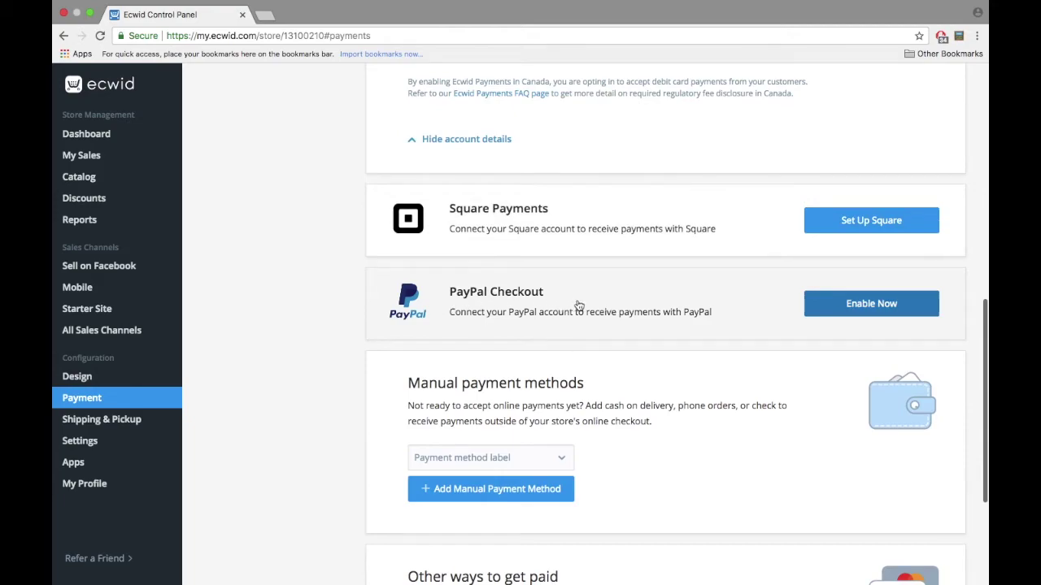
pyautogui.click(891, 317)
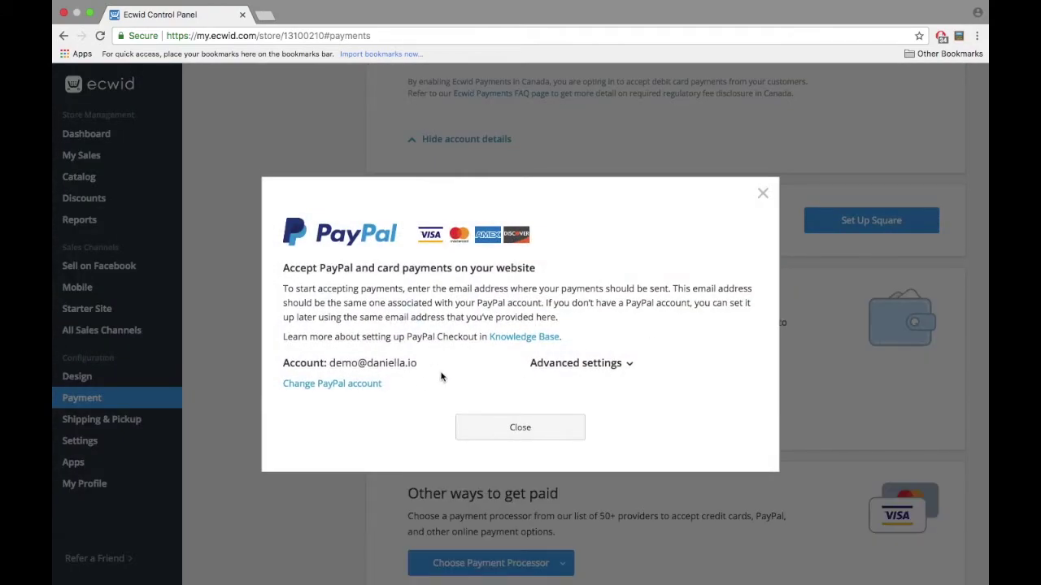
pyautogui.moveTo(324, 366); pyautogui.dragTo(430, 365)
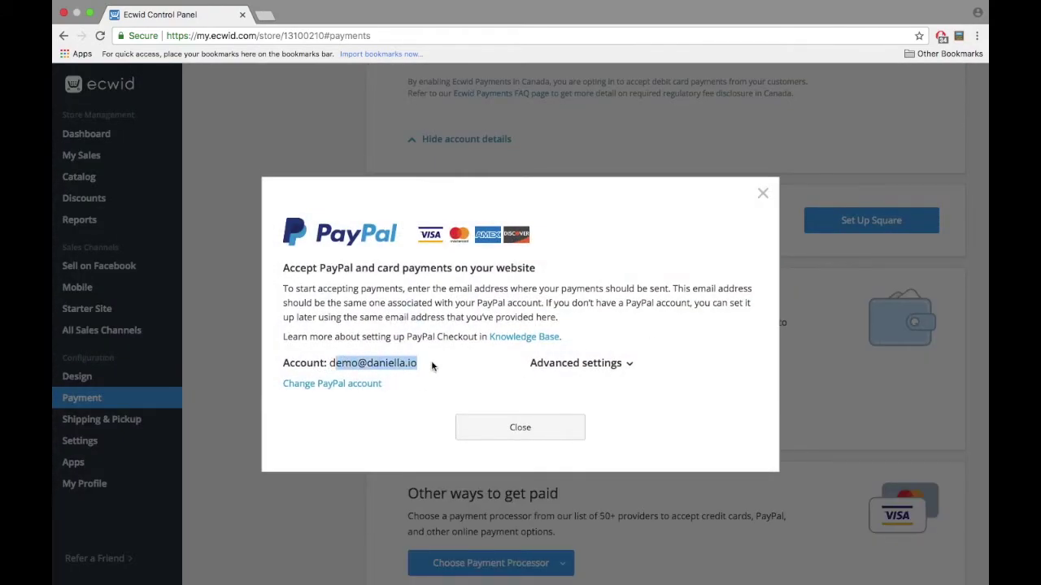
pyautogui.click(522, 437)
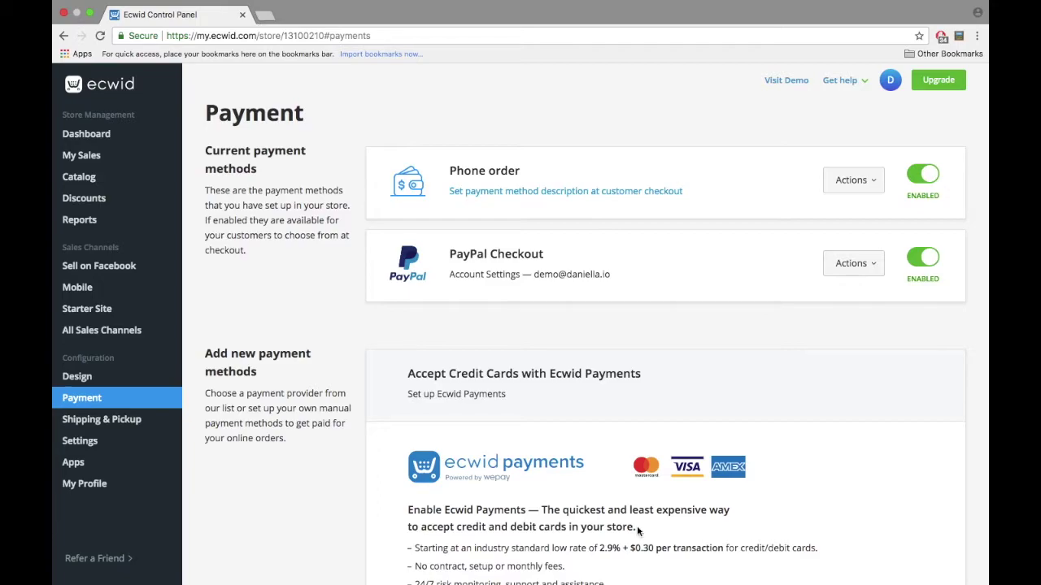
pyautogui.click(135, 419)
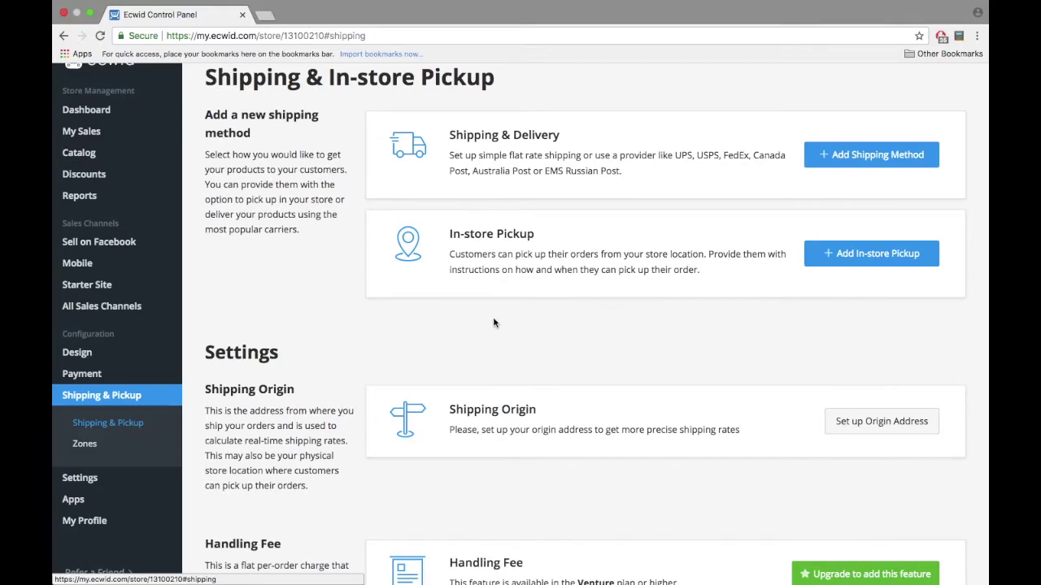
# Step: Start a new shipping method for The World region
pyautogui.scroll(-5, 494, 322)
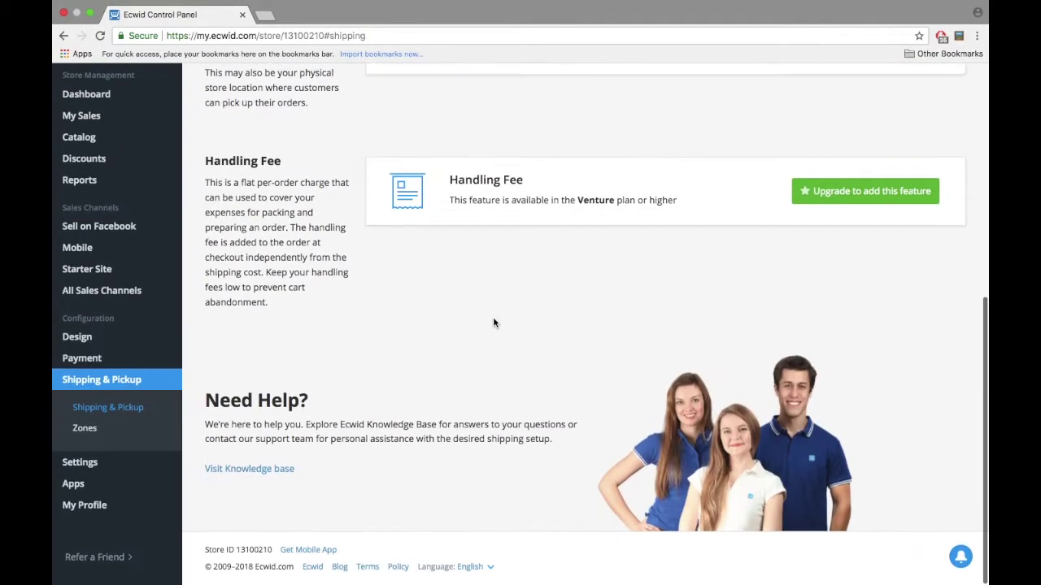
pyautogui.scroll(6, 494, 323)
pyautogui.scroll(-1, 494, 323)
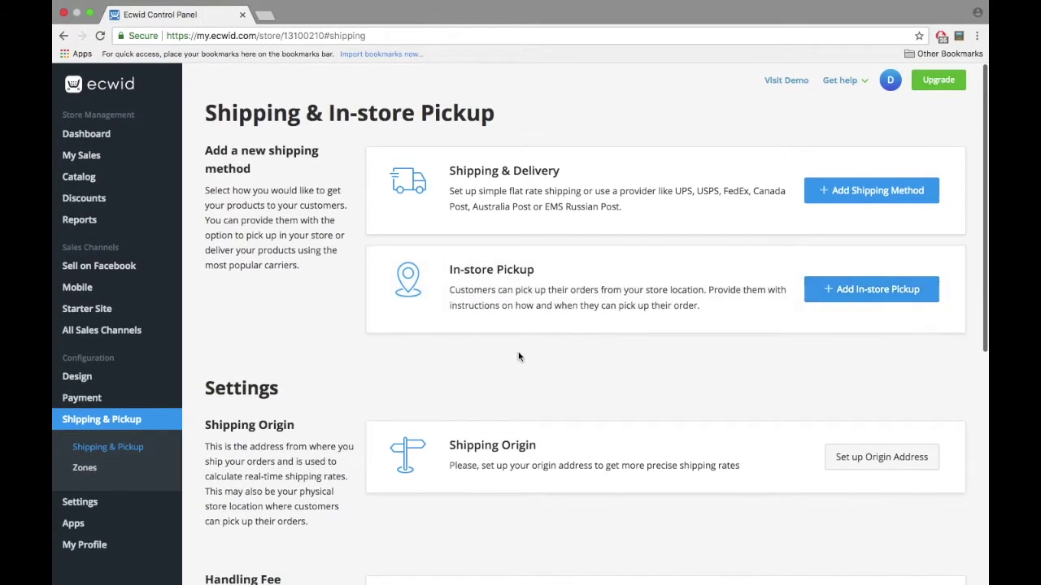
pyautogui.click(825, 200)
pyautogui.click(504, 157)
pyautogui.click(505, 167)
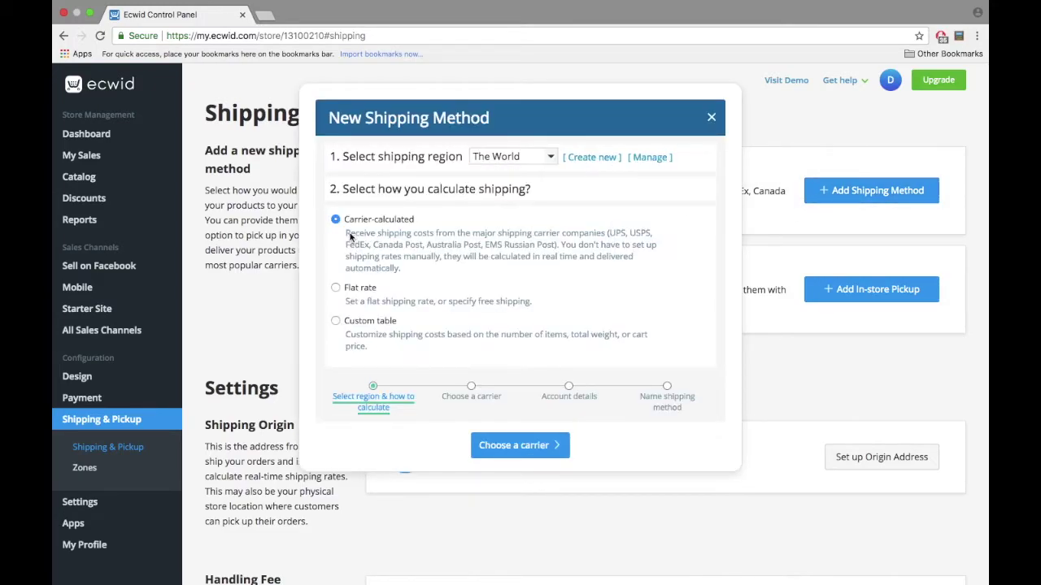
pyautogui.click(511, 446)
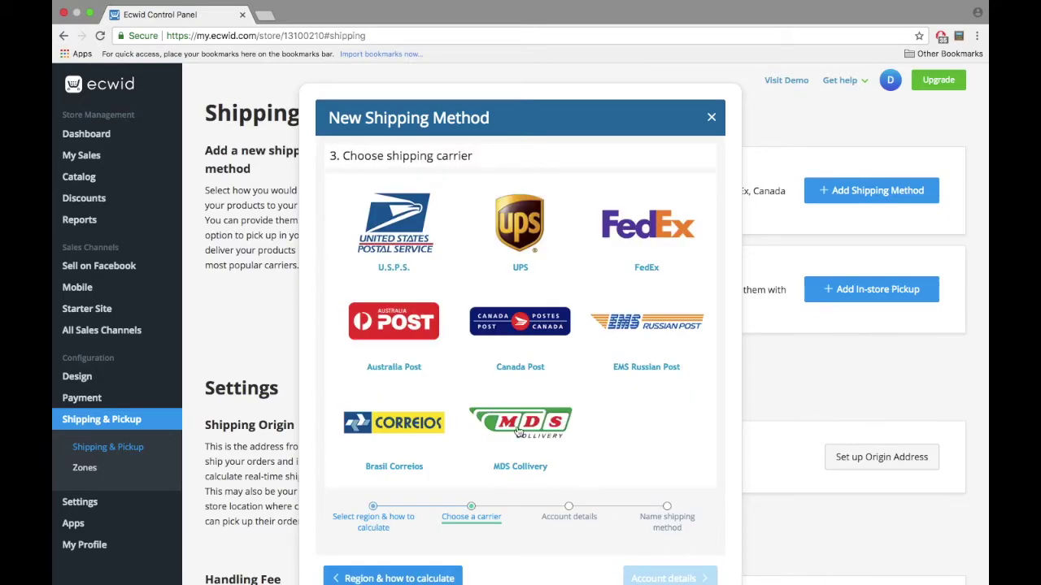
# Step: Choose carrier Canada Post with the default account and save the method
pyautogui.scroll(-3, 355, 206)
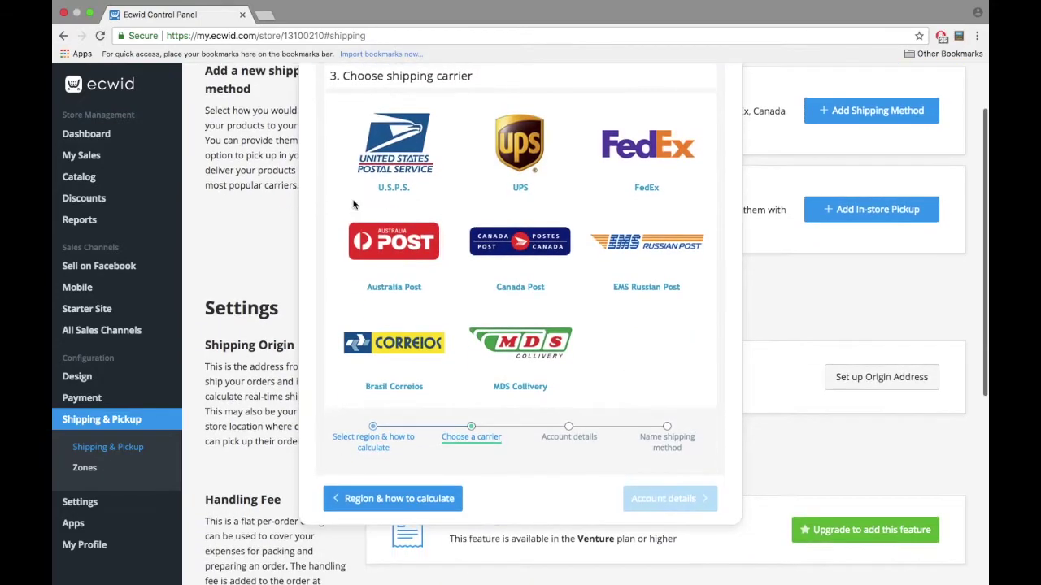
pyautogui.scroll(2, 355, 206)
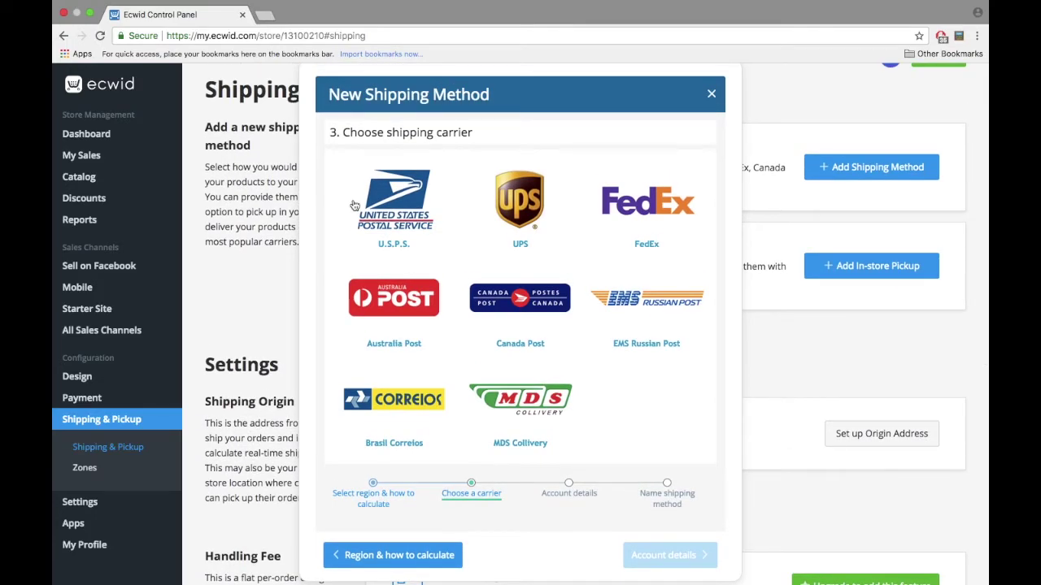
pyautogui.click(520, 295)
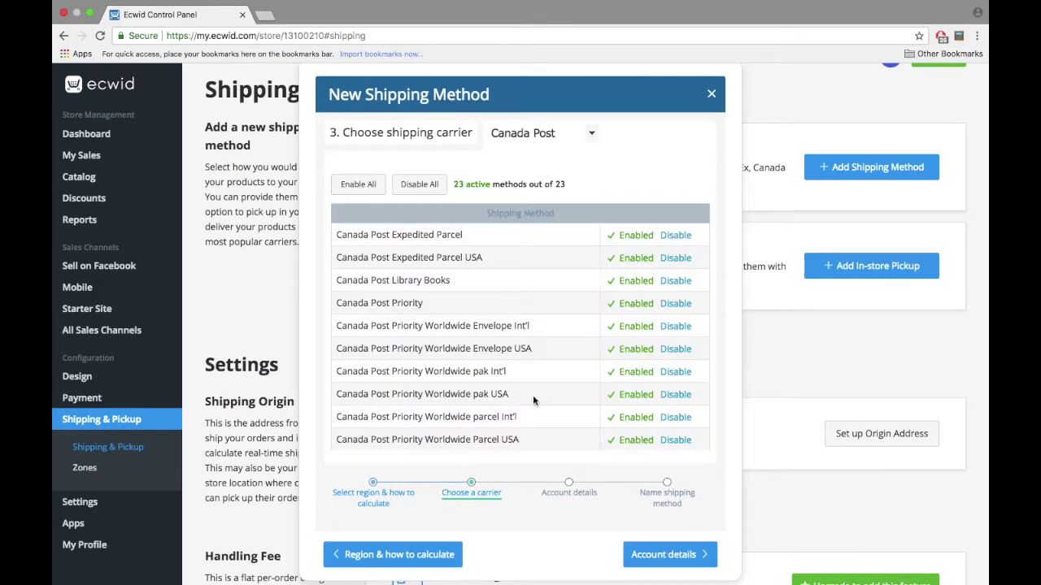
pyautogui.click(640, 550)
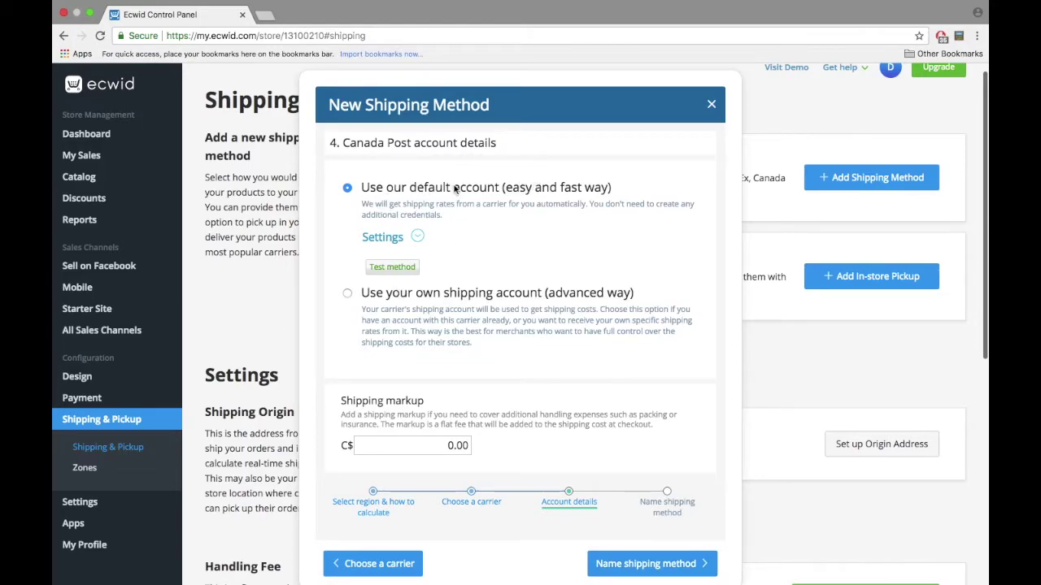
pyautogui.moveTo(360, 293); pyautogui.dragTo(631, 289)
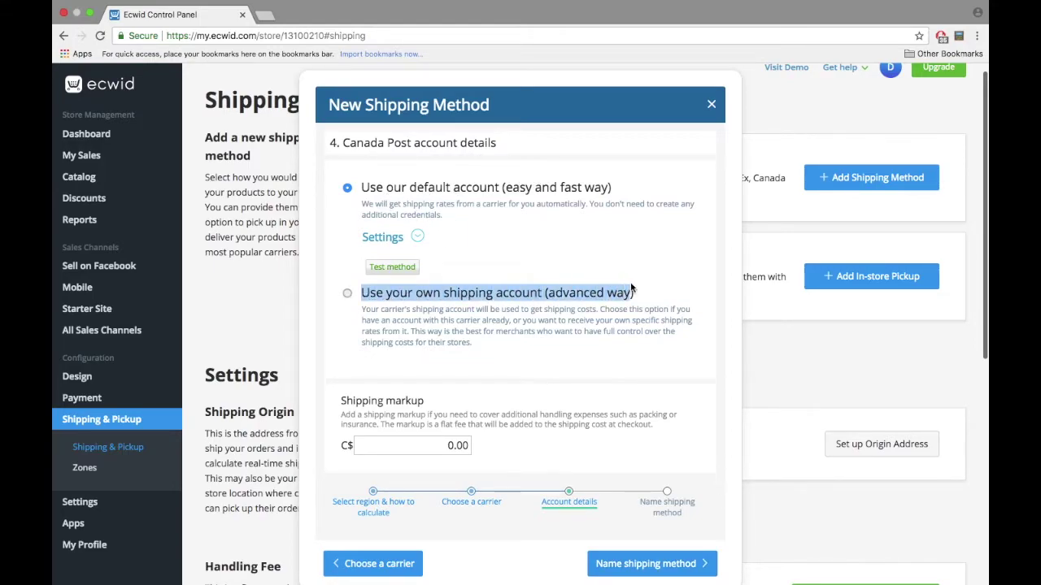
pyautogui.click(631, 289)
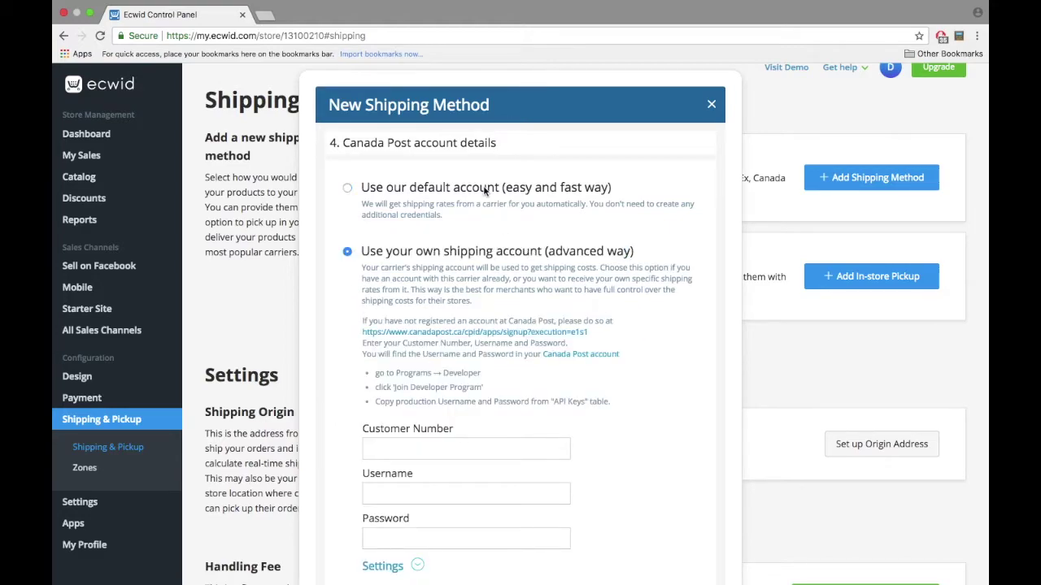
pyautogui.click(485, 189)
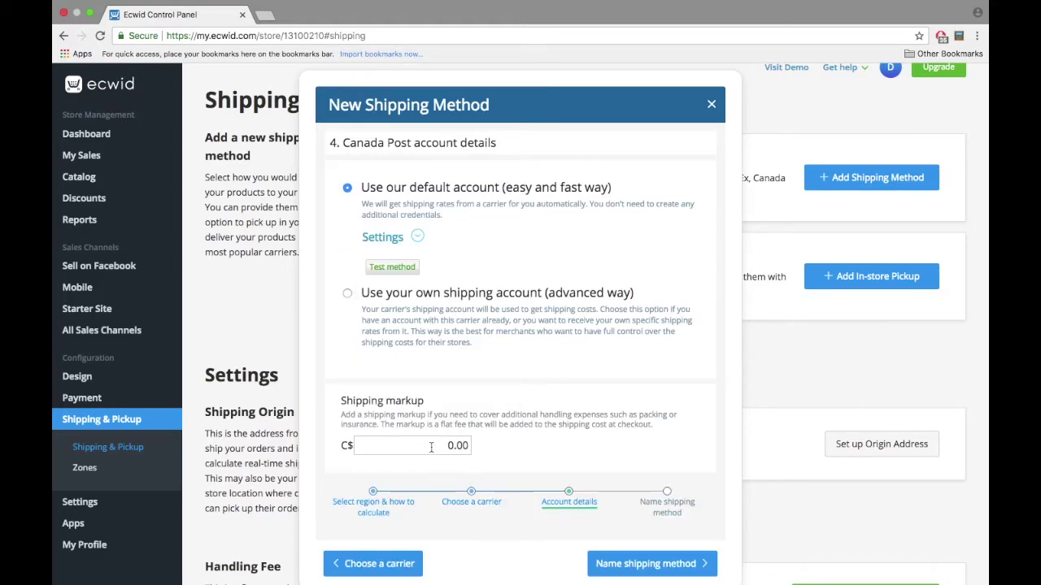
pyautogui.click(655, 572)
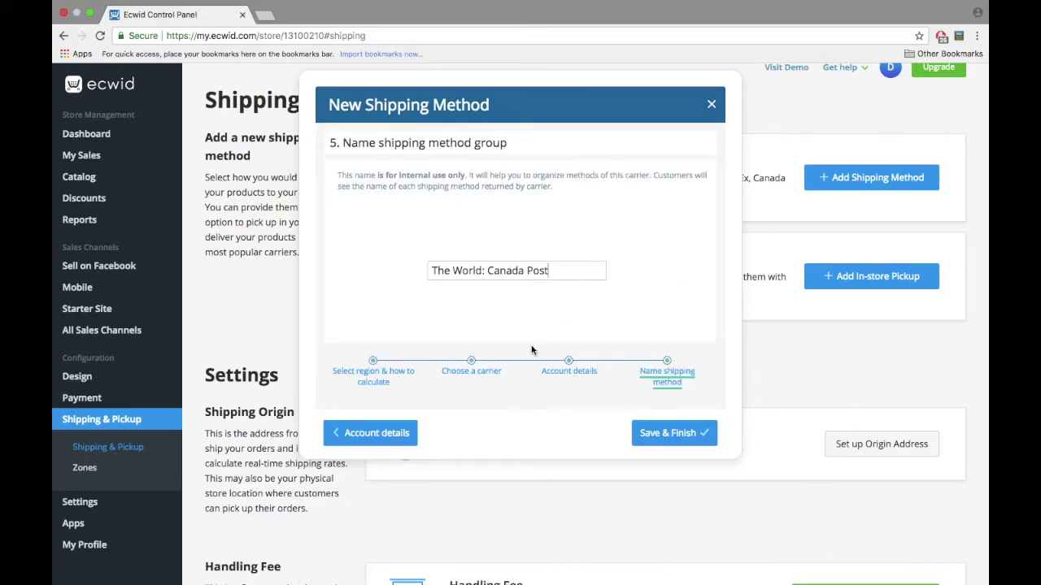
pyautogui.click(670, 439)
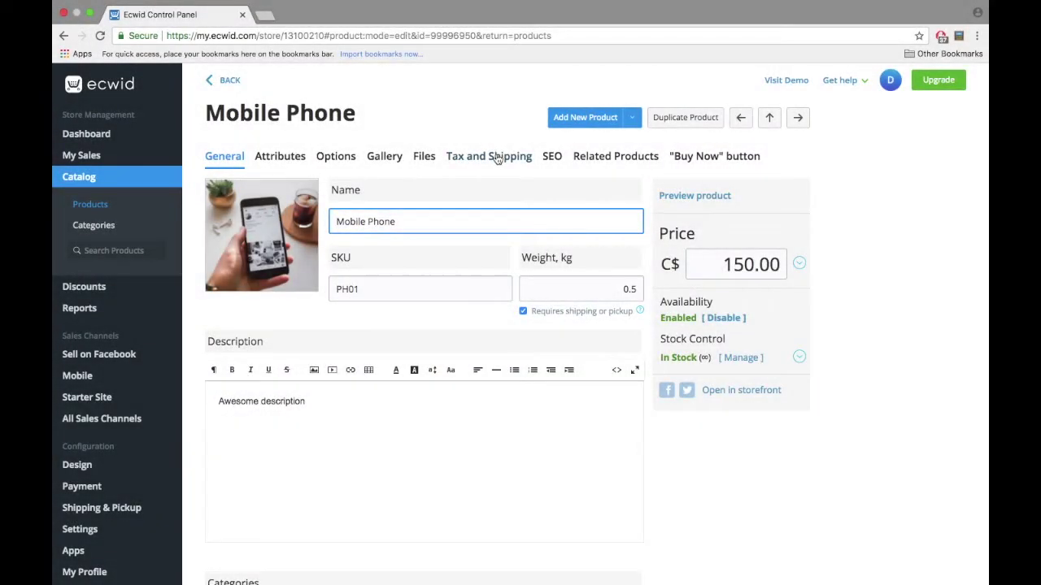
# Step: Start another shipping method using a custom rate table
pyautogui.click(496, 157)
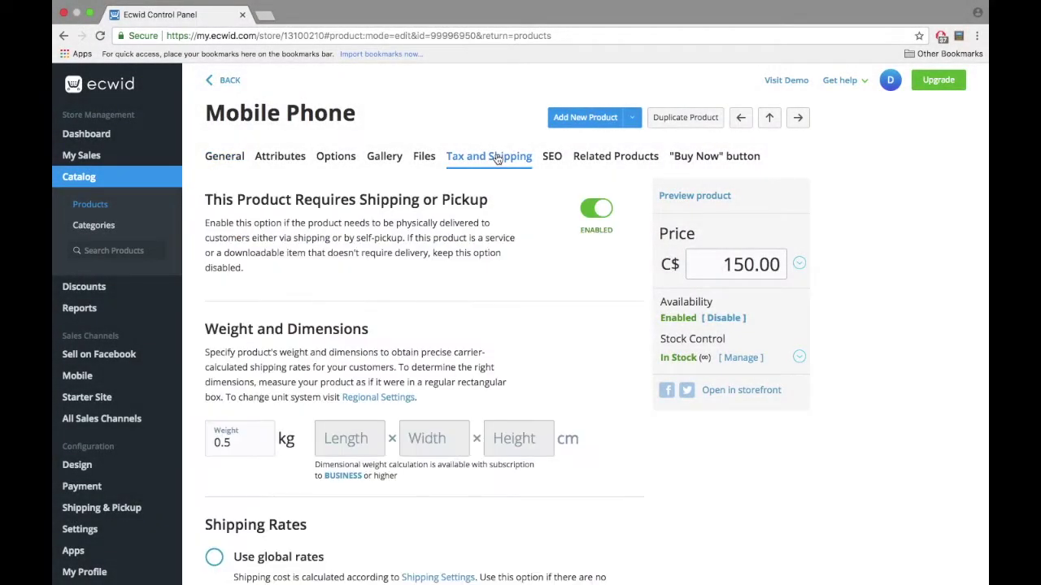
pyautogui.scroll(-3, 497, 158)
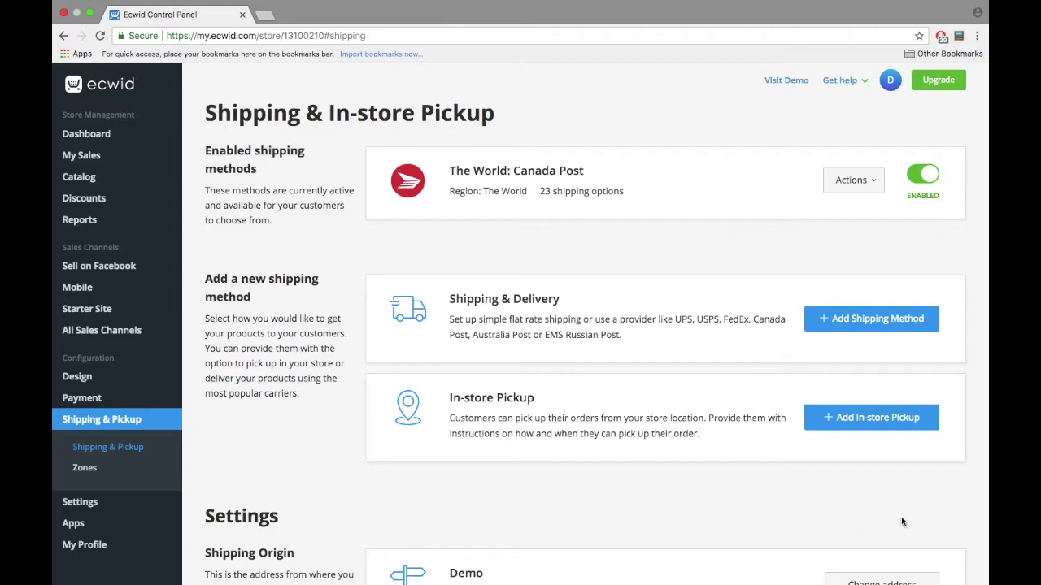
pyautogui.click(864, 330)
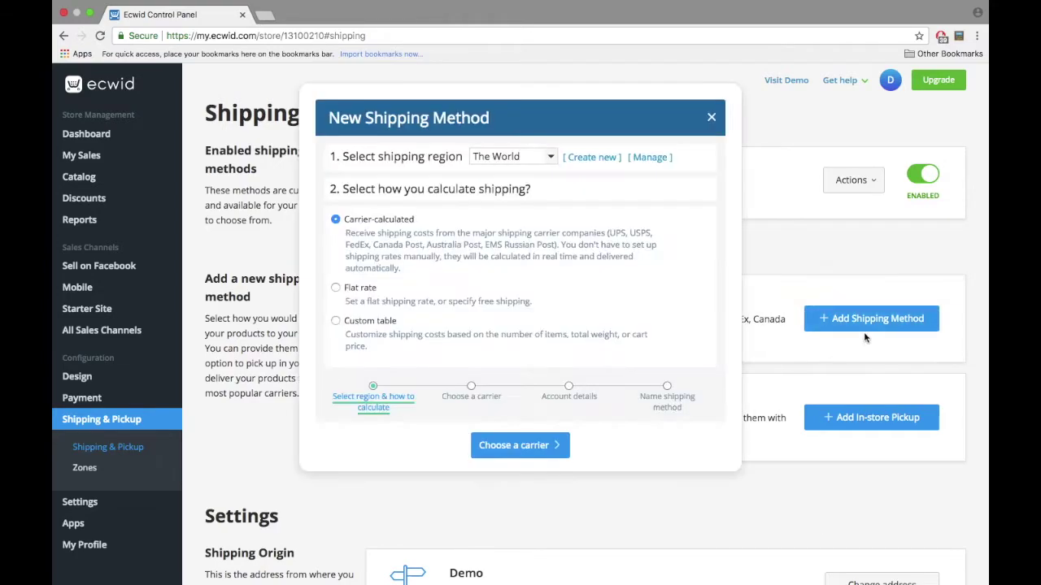
pyautogui.click(370, 326)
pyautogui.click(488, 444)
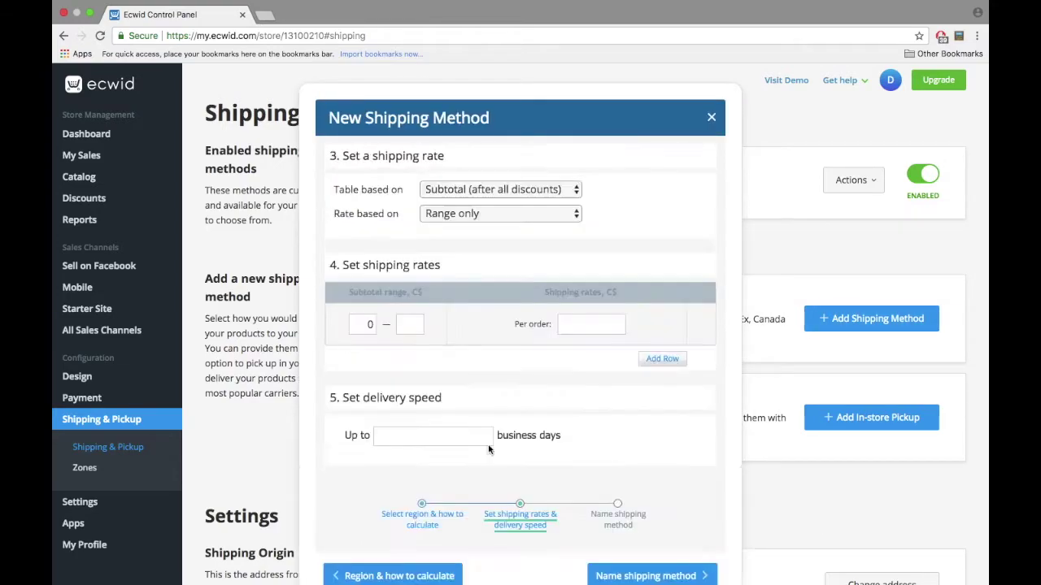
# Step: Set weight-based rates: up to 0.5 at C$30, up to 1 at C$50, above at C$80
pyautogui.click(500, 189)
pyautogui.click(410, 325)
pyautogui.write('0.5')
pyautogui.click(591, 325)
pyautogui.write('30')
pyautogui.click(662, 358)
pyautogui.write('1')
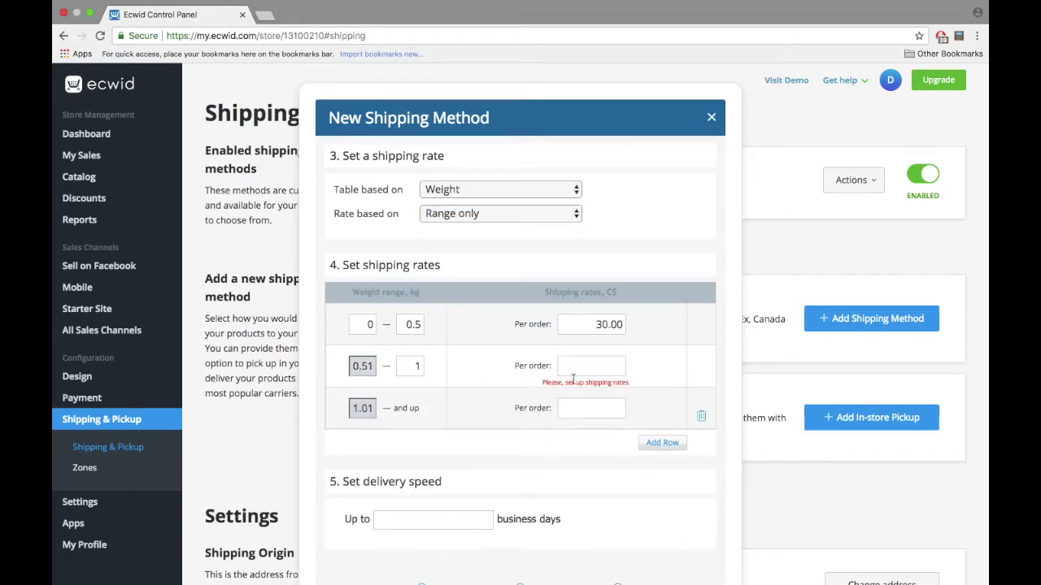
pyautogui.click(591, 366)
pyautogui.write('50')
pyautogui.click(591, 408)
pyautogui.write('80')
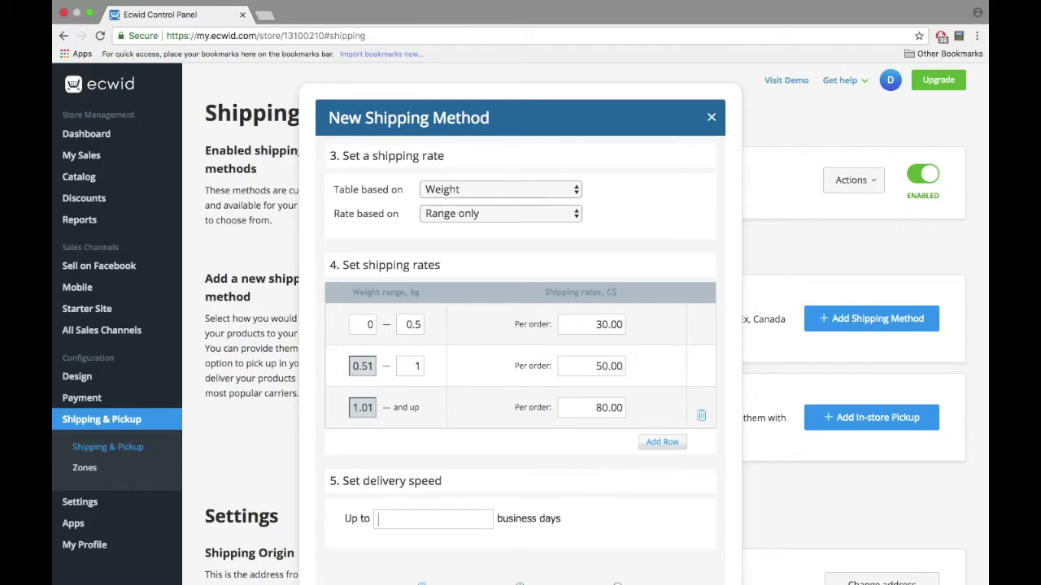
# Step: Name the method 'ShippingCustom' and save it
pyautogui.click(433, 519)
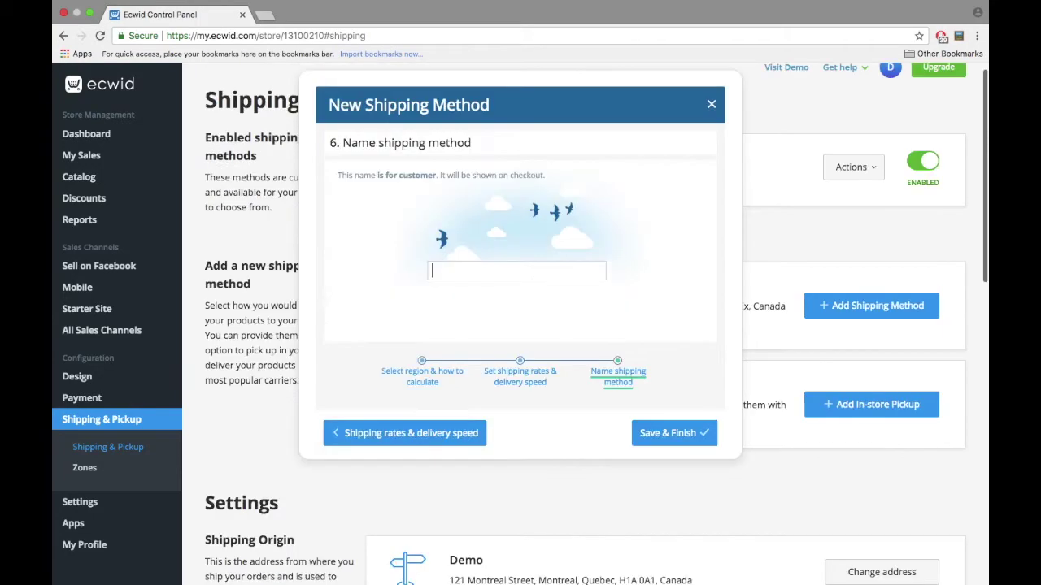
pyautogui.write('ShippingCustom')
pyautogui.click(674, 436)
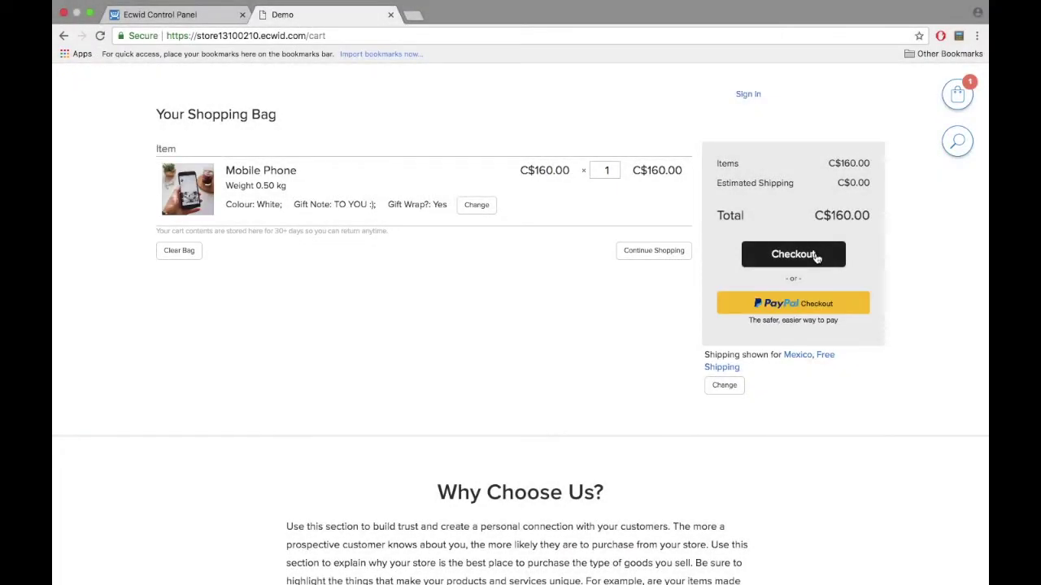
# Step: Highlight, then clear, the Free Shipping note in the shopping bag
pyautogui.moveTo(839, 376); pyautogui.dragTo(819, 358)
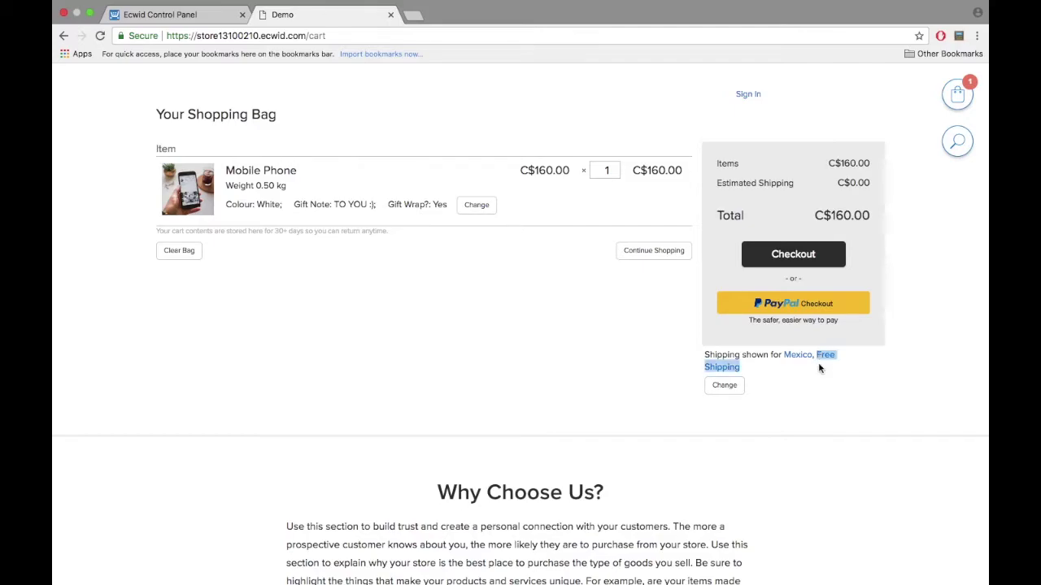
pyautogui.click(819, 368)
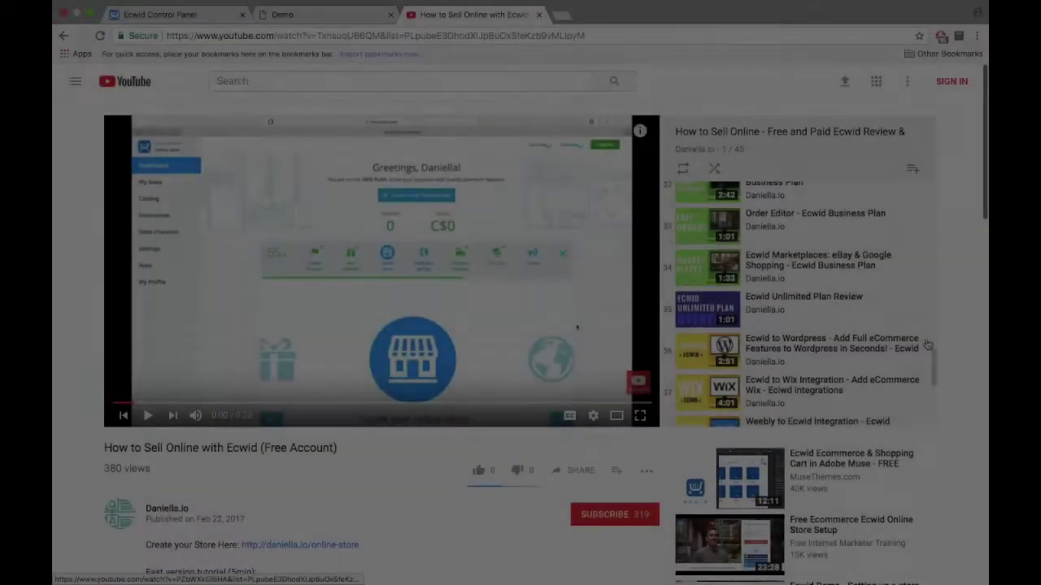
# Step: Scroll the Ecwid lesson playlist down to its later videos
pyautogui.scroll(-5, 905, 325)
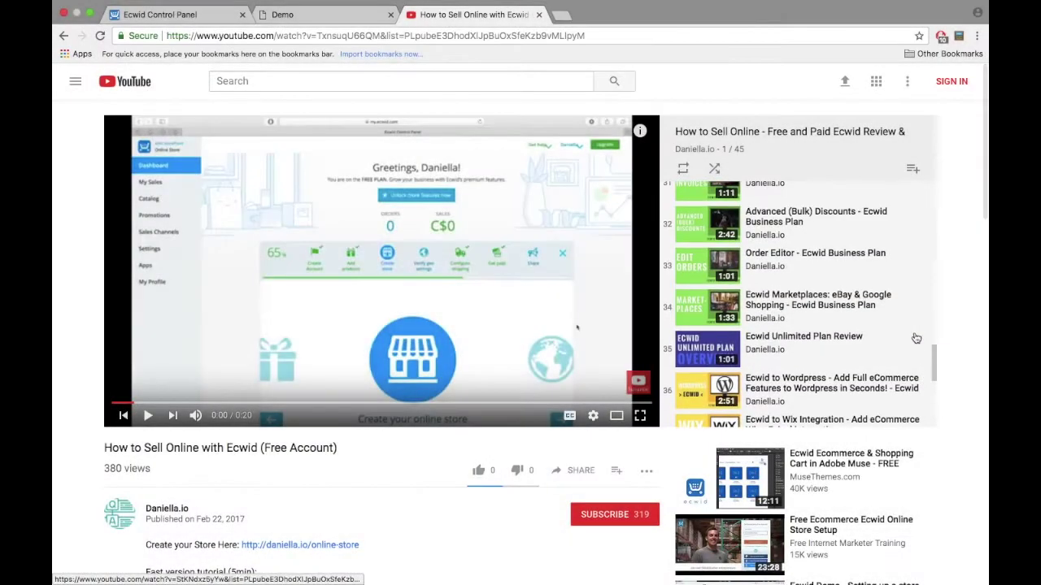
pyautogui.scroll(-5, 906, 325)
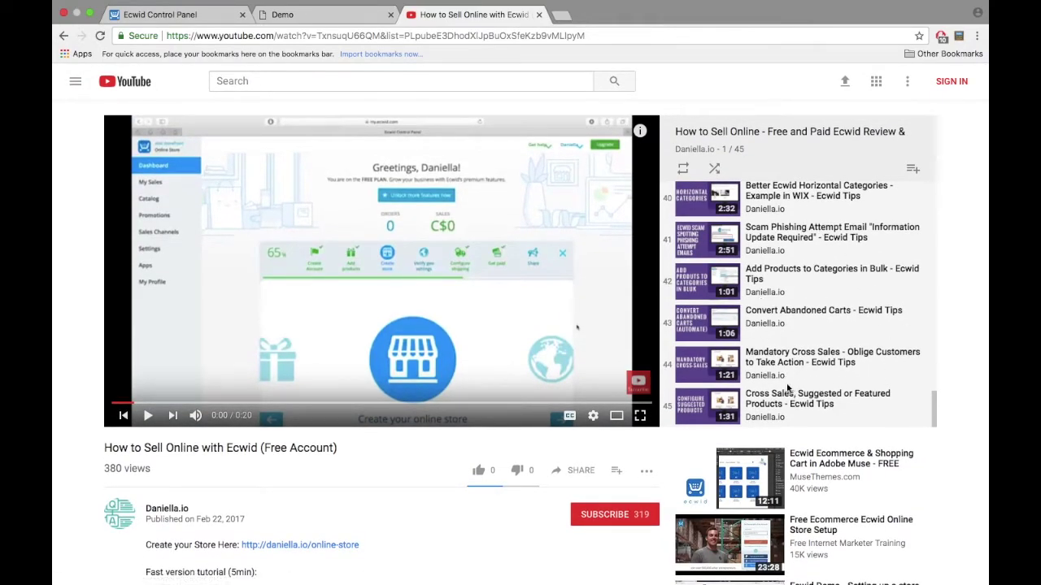
pyautogui.moveTo(638, 382)
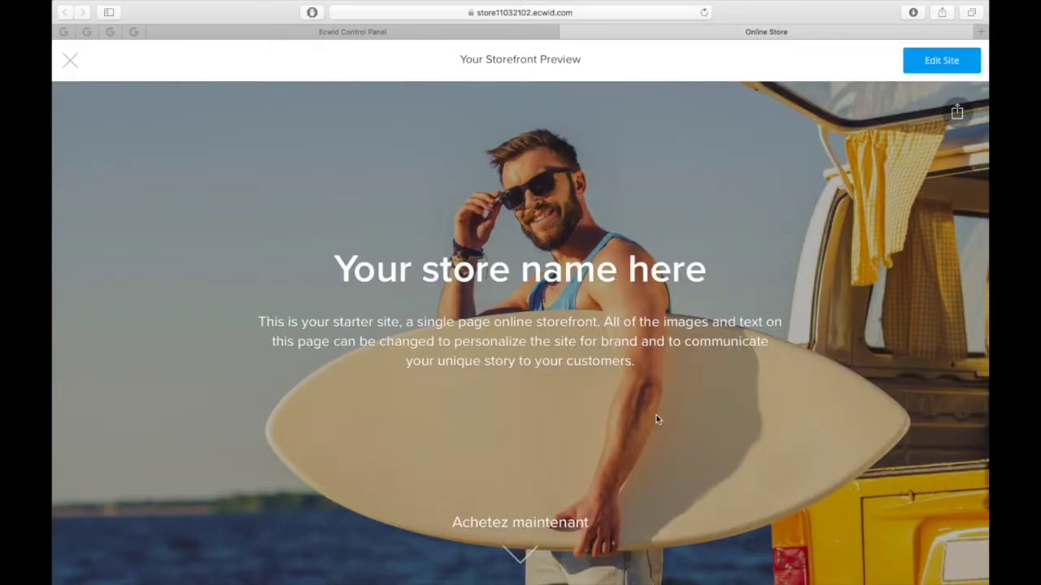
# Step: Scroll through the Starter Site preview's products, Why Choose Us, About Us and Location sections
pyautogui.scroll(-5, 657, 418)
pyautogui.scroll(5, 657, 420)
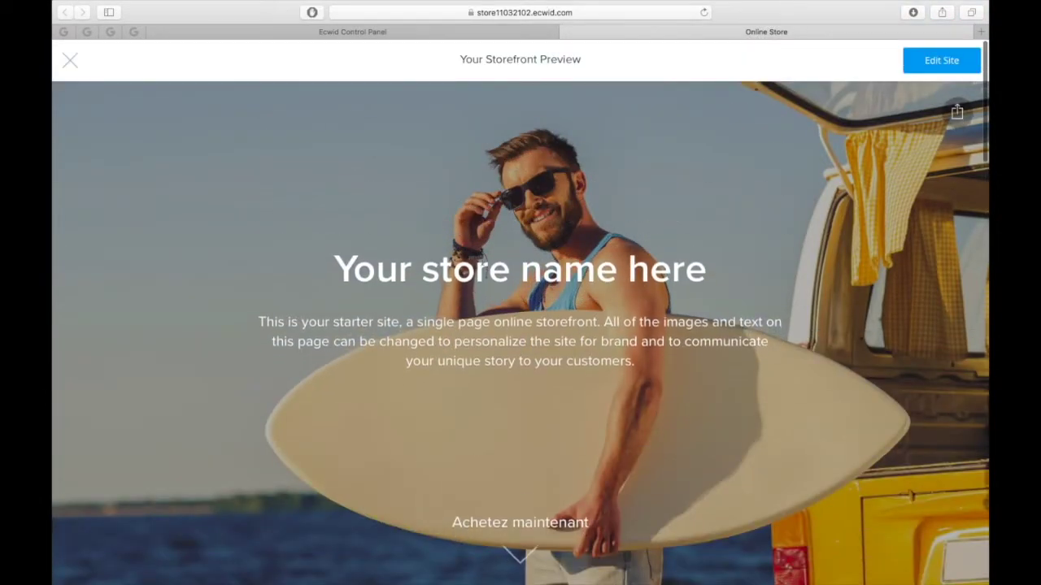
pyautogui.scroll(-6, 562, 432)
pyautogui.scroll(1, 562, 429)
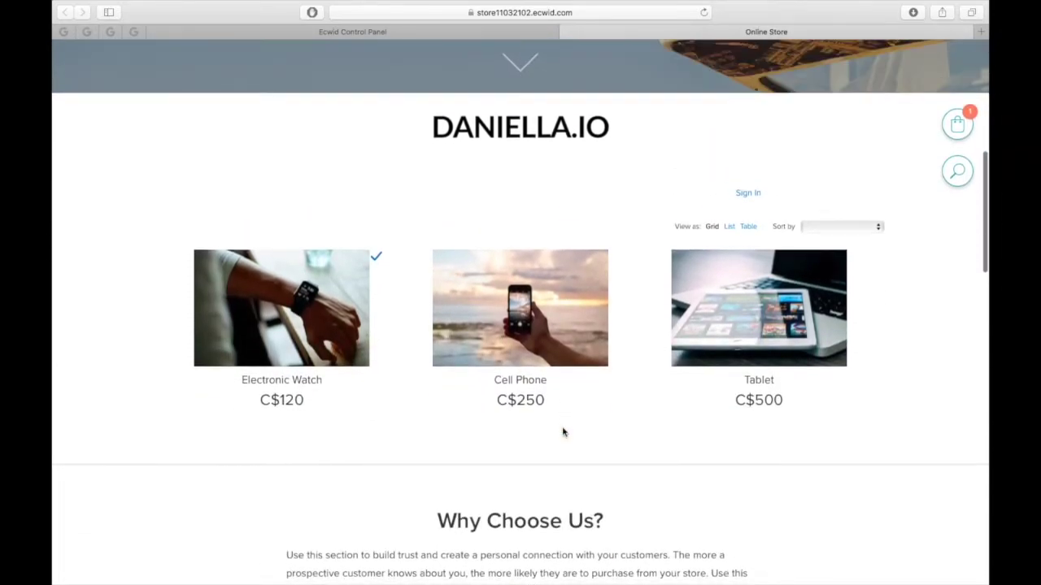
pyautogui.scroll(-1, 557, 145)
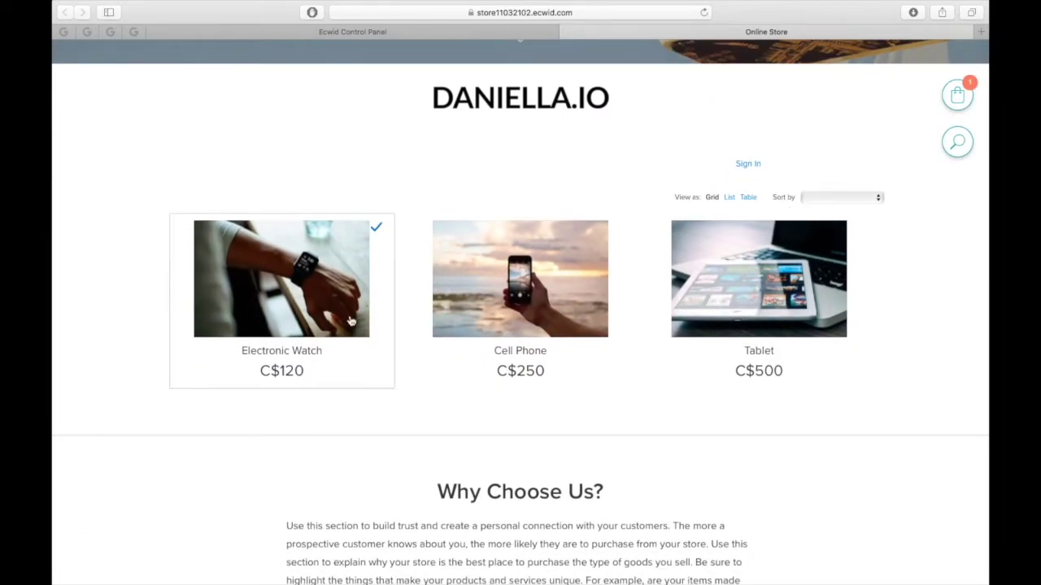
pyautogui.scroll(-5, 674, 495)
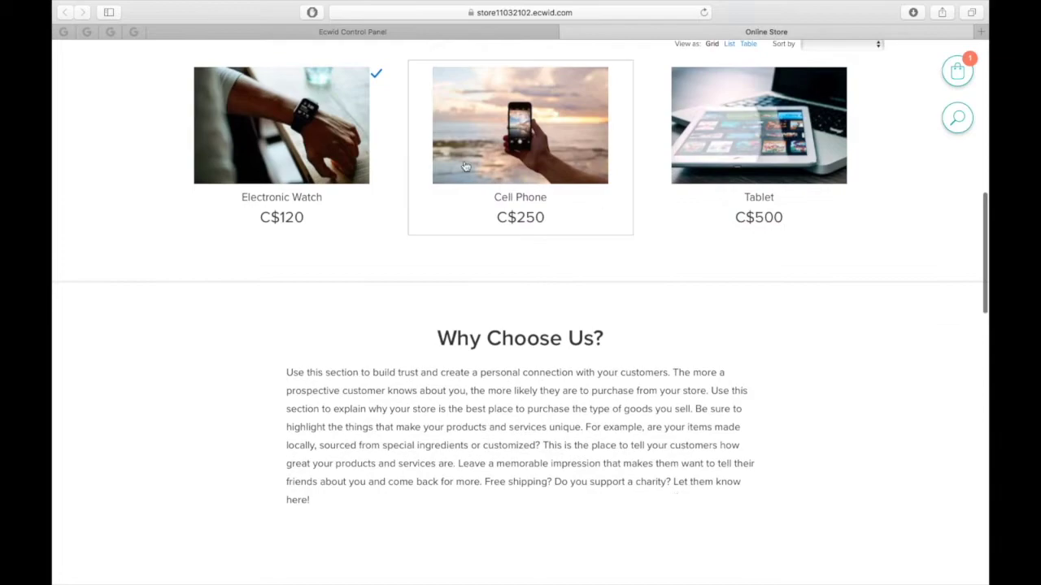
pyautogui.scroll(-4, 621, 370)
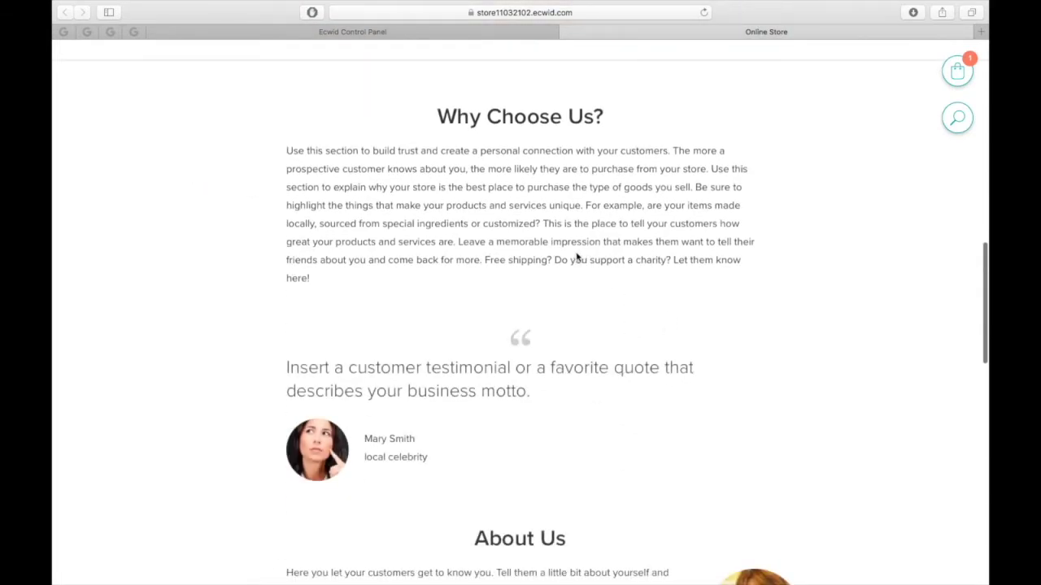
pyautogui.scroll(-1, 490, 98)
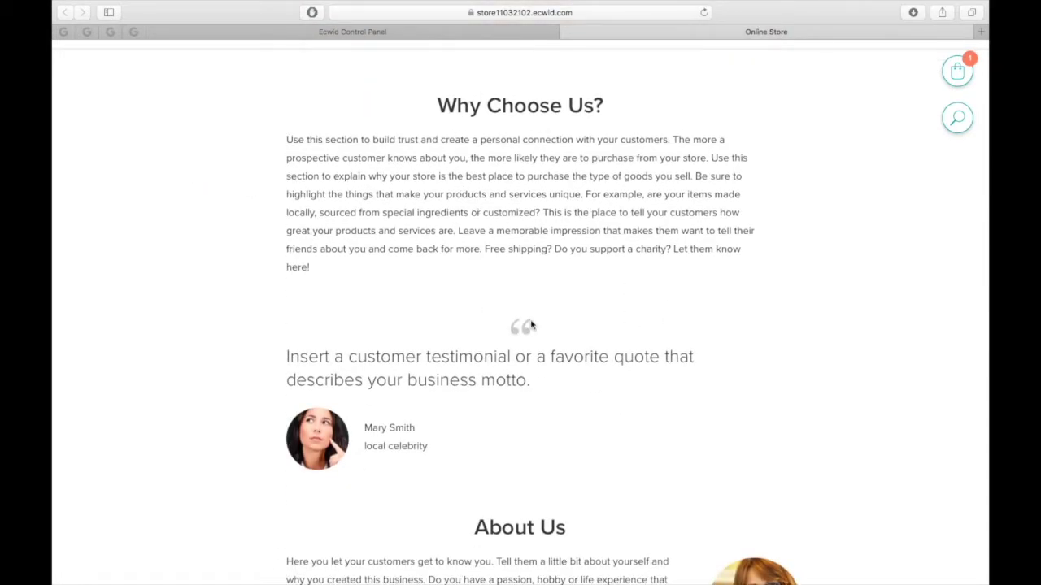
pyautogui.scroll(-10, 523, 325)
pyautogui.scroll(-3, 529, 442)
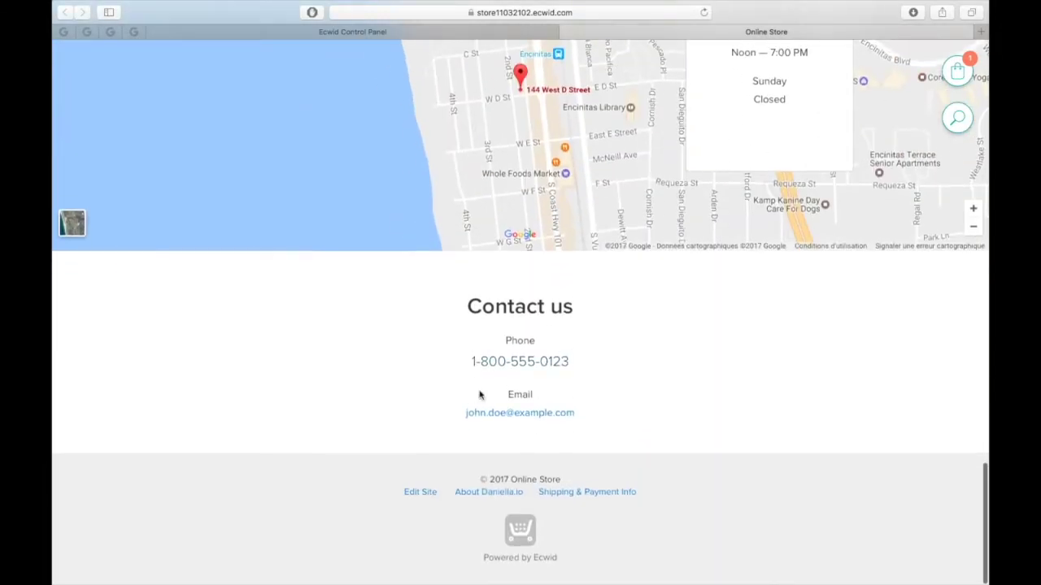
pyautogui.scroll(20, 522, 478)
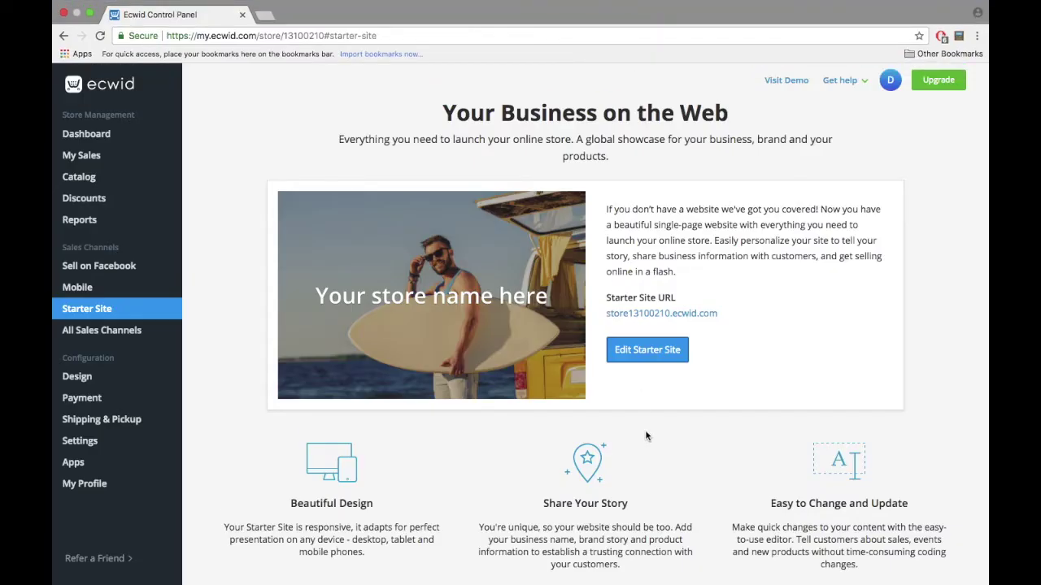
# Step: Replace the Starter Site subdomain with demodaniella and save the new URL
pyautogui.scroll(-10, 646, 437)
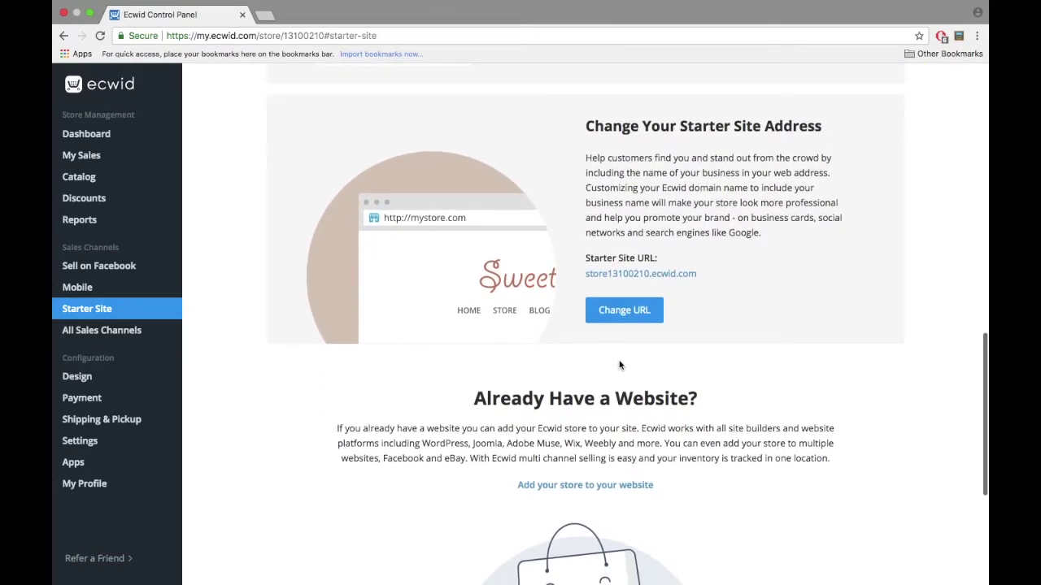
pyautogui.click(628, 314)
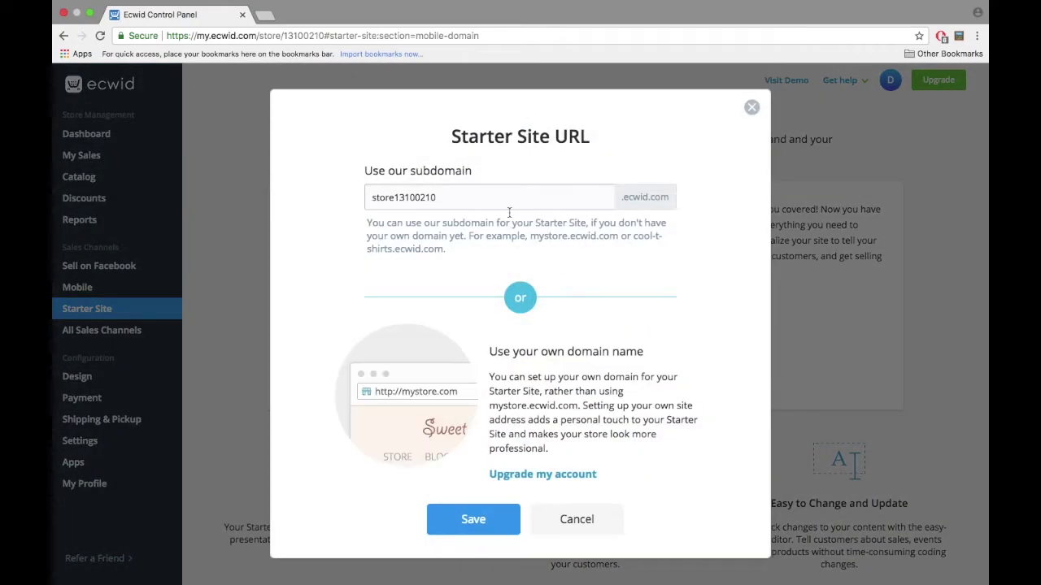
pyautogui.moveTo(484, 194); pyautogui.dragTo(317, 192)
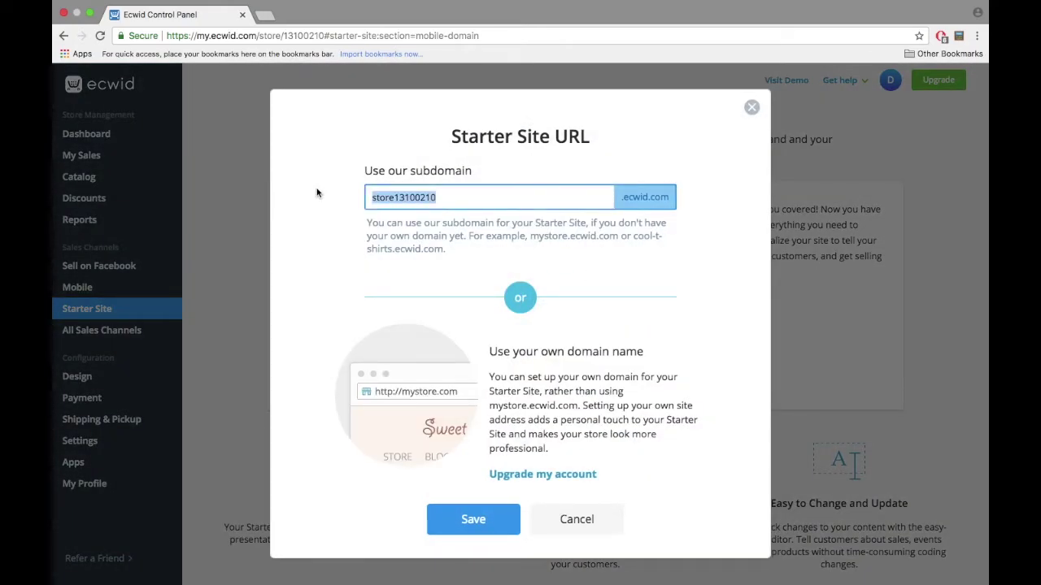
pyautogui.write('demodaniella')
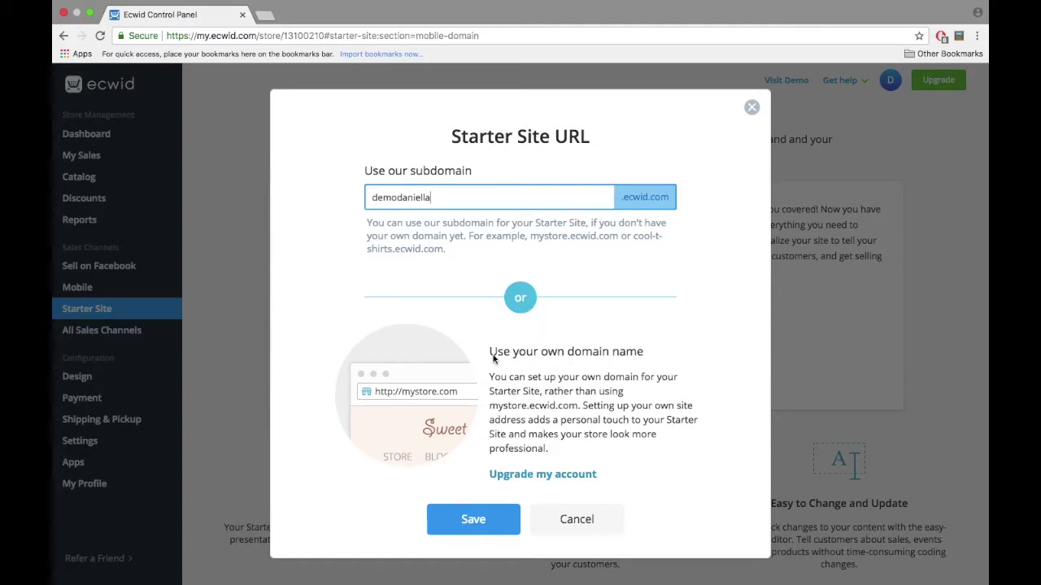
pyautogui.moveTo(490, 352); pyautogui.dragTo(653, 352)
pyautogui.click(658, 352)
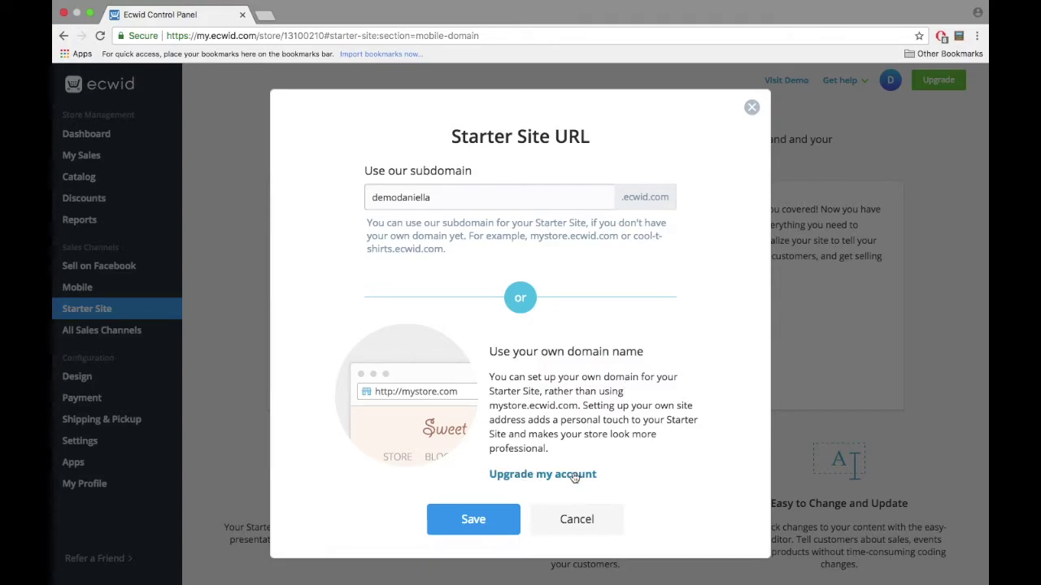
pyautogui.click(476, 518)
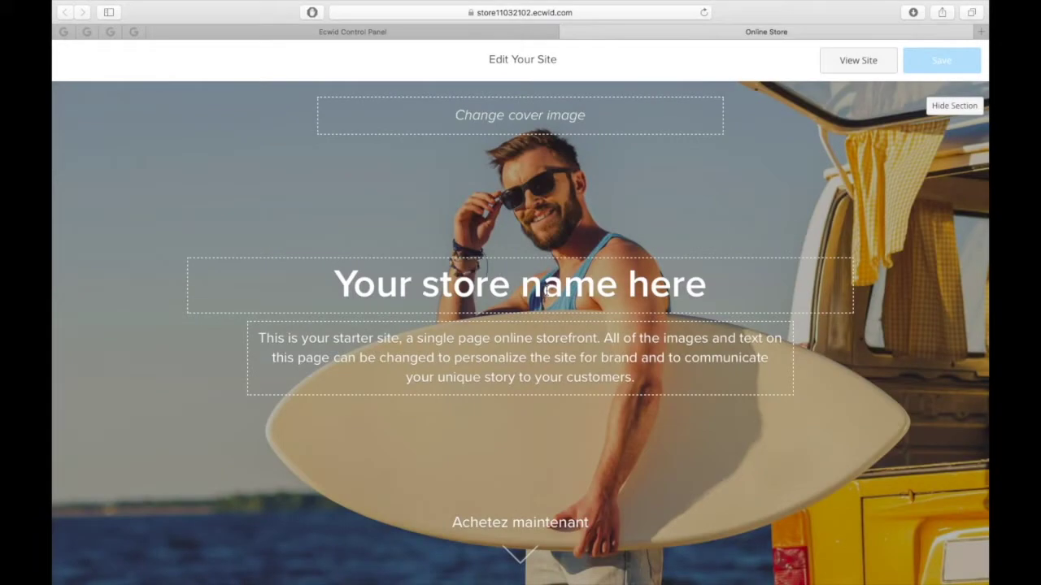
# Step: Set the cover headline to 'ELEGANT & PORTABLE' and tagline to 'Access everything from anywhere.'
pyautogui.click(521, 285)
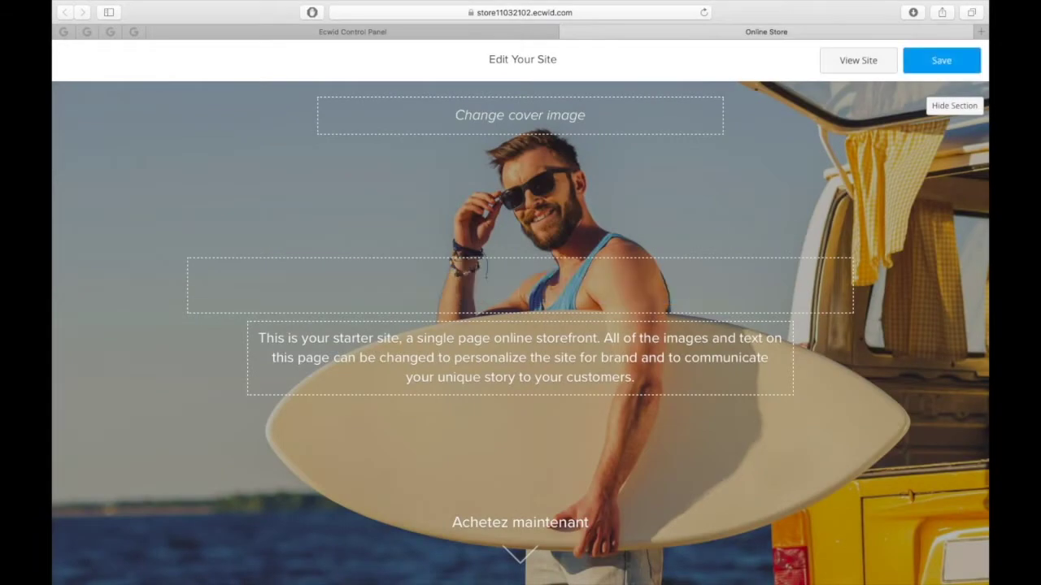
pyautogui.write('ELEGANT & PORTABLE')
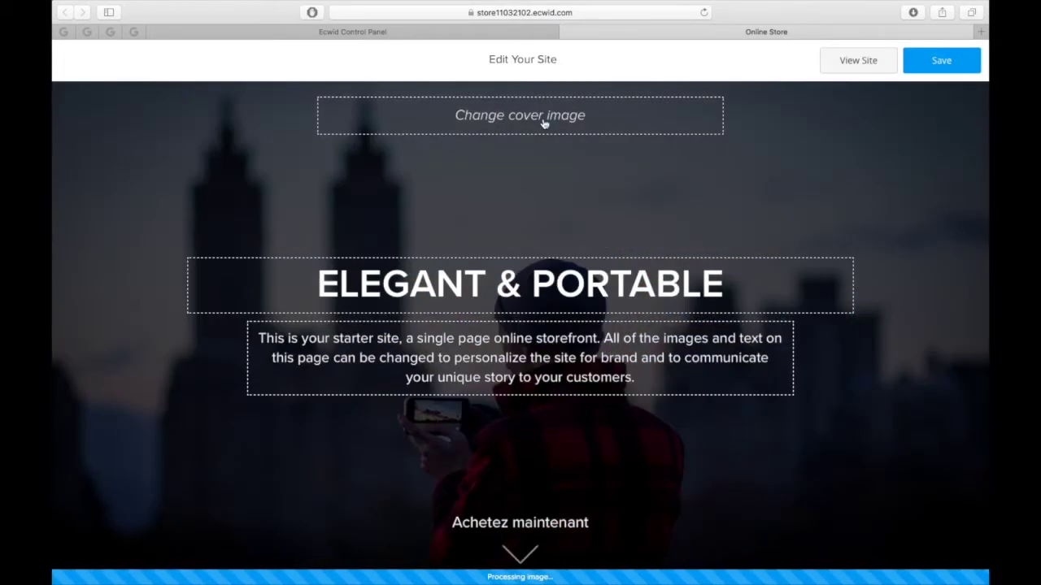
pyautogui.click(521, 358)
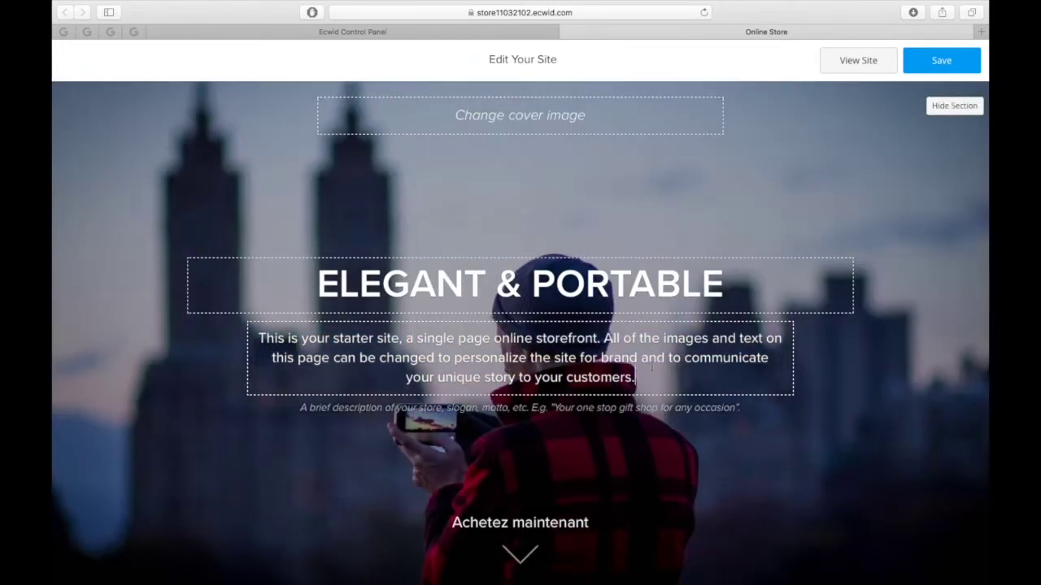
pyautogui.hotkey('ctrl', 'a')
pyautogui.write('Access everything from anywhere.')
# Step: Add the store's Twitter profile link under Connect with us
pyautogui.scroll(-10, 204, 342)
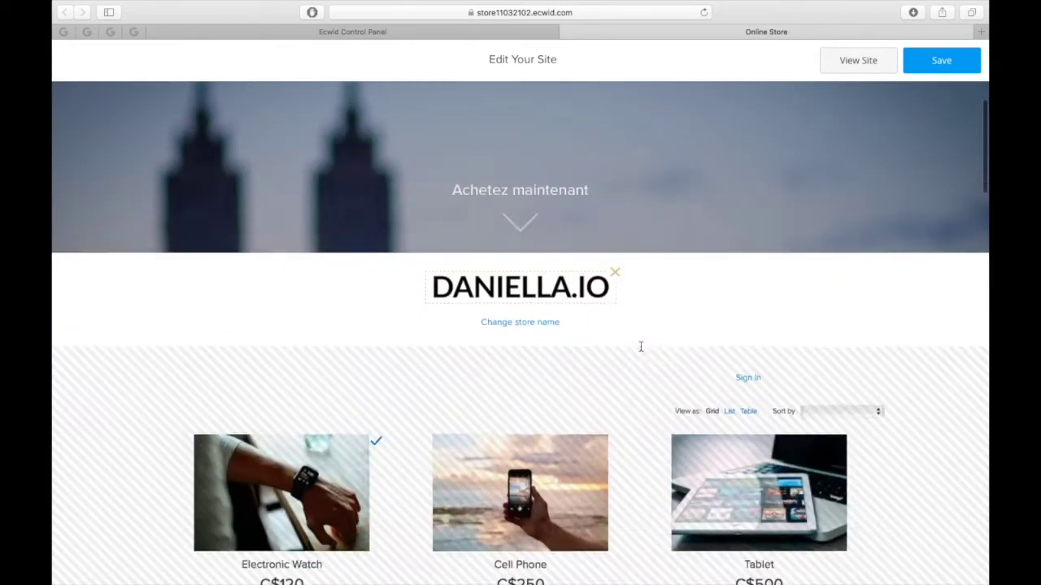
pyautogui.scroll(-5, 390, 203)
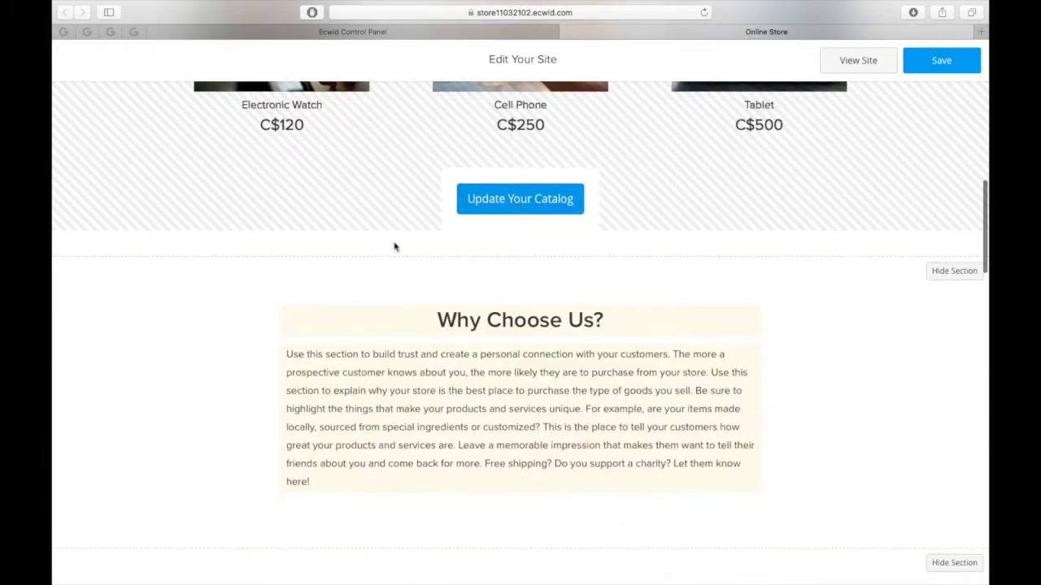
pyautogui.scroll(-5, 918, 281)
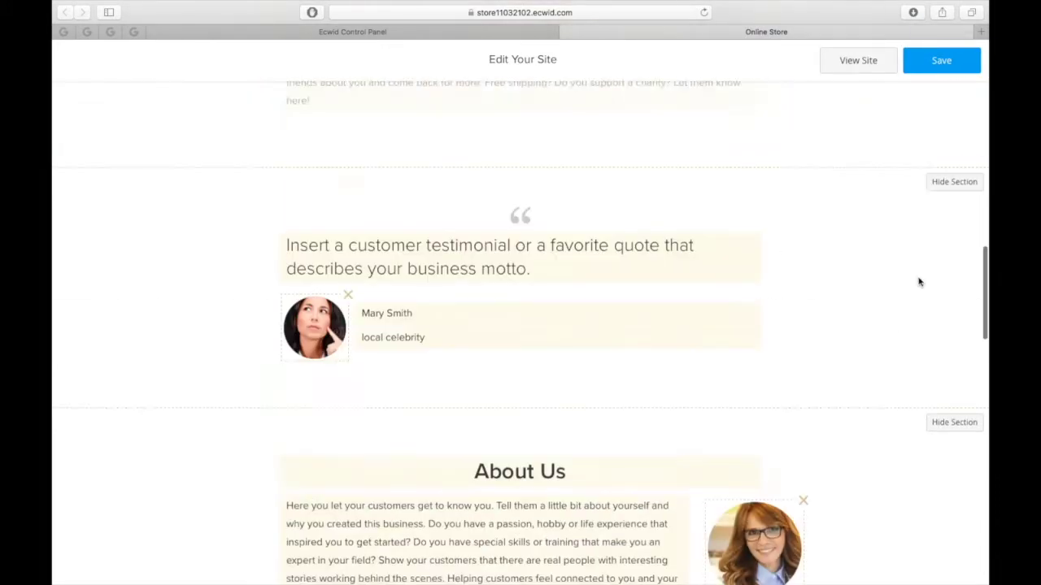
pyautogui.scroll(-3, 430, 195)
pyautogui.scroll(-10, 430, 172)
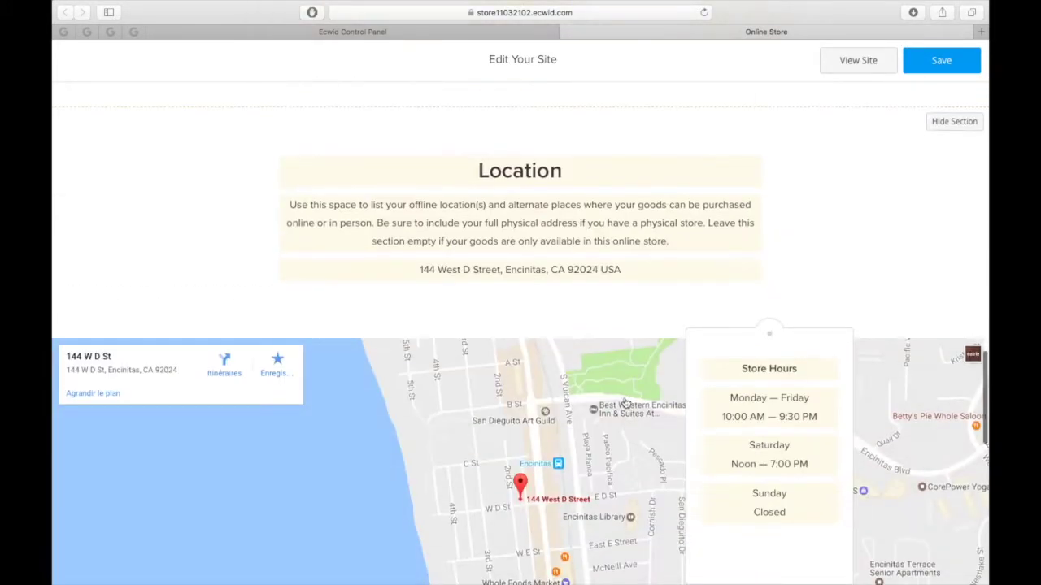
pyautogui.click(489, 321)
pyautogui.scroll(-5, 520, 325)
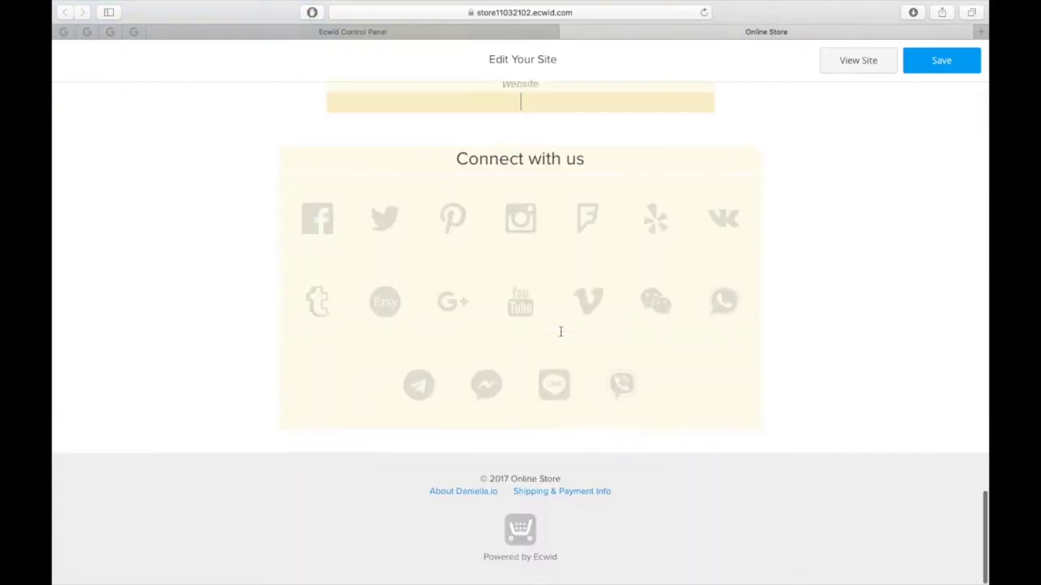
pyautogui.click(317, 218)
pyautogui.click(384, 218)
pyautogui.write('https://twitter.com/dani')
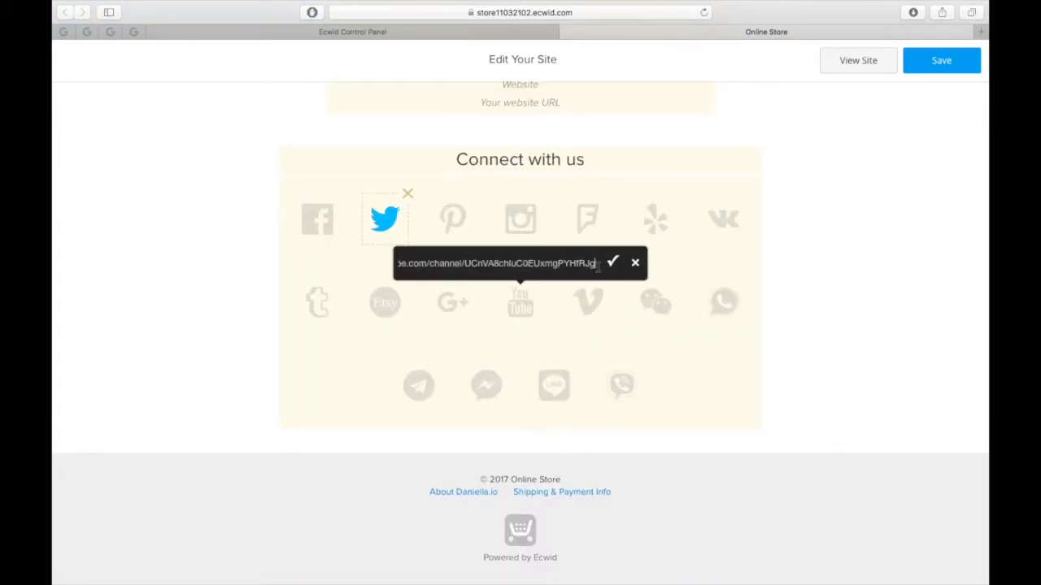
pyautogui.press('Return')
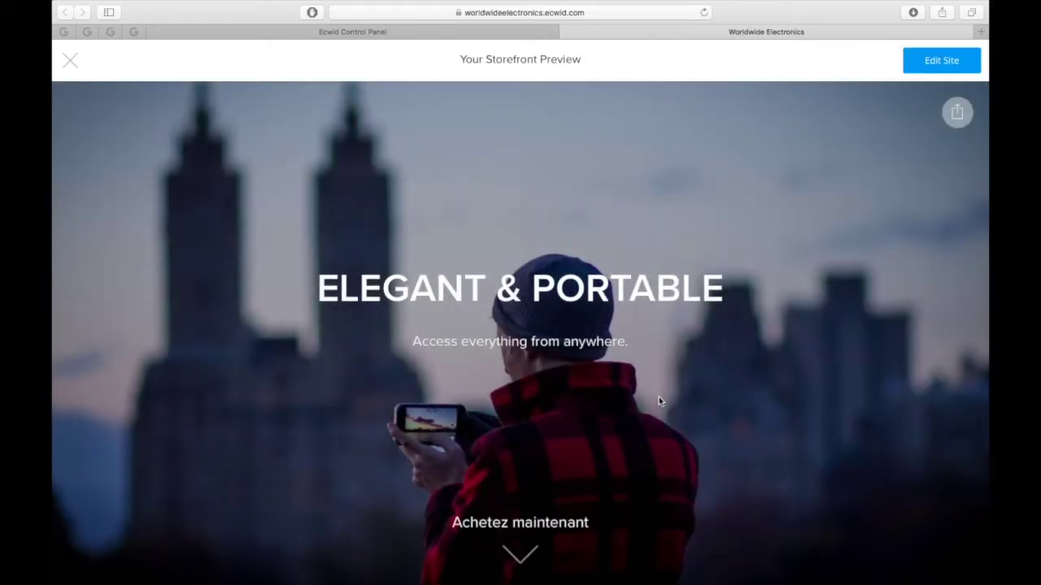
pyautogui.scroll(-2, 658, 401)
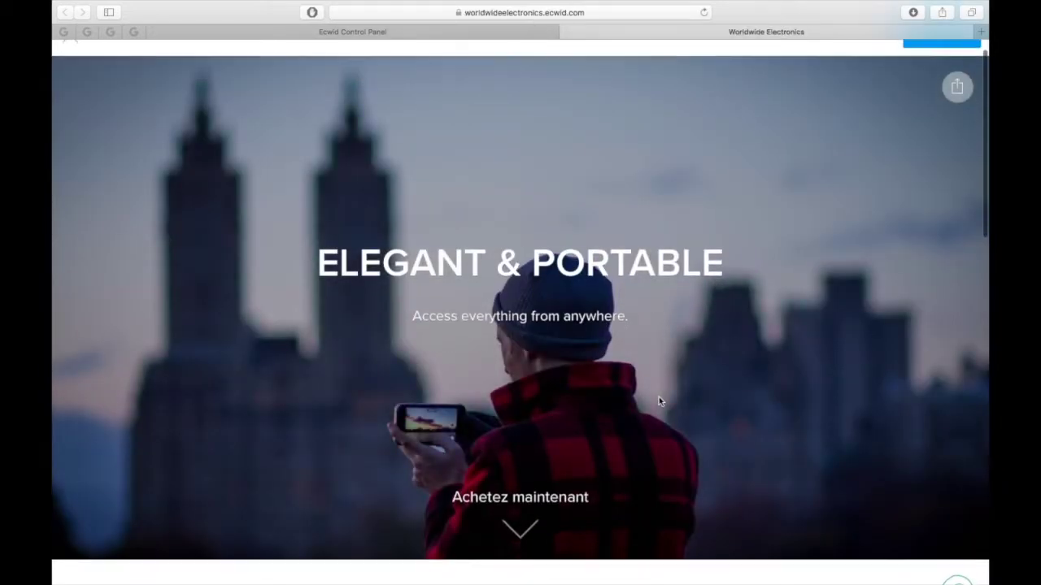
pyautogui.scroll(-10, 658, 400)
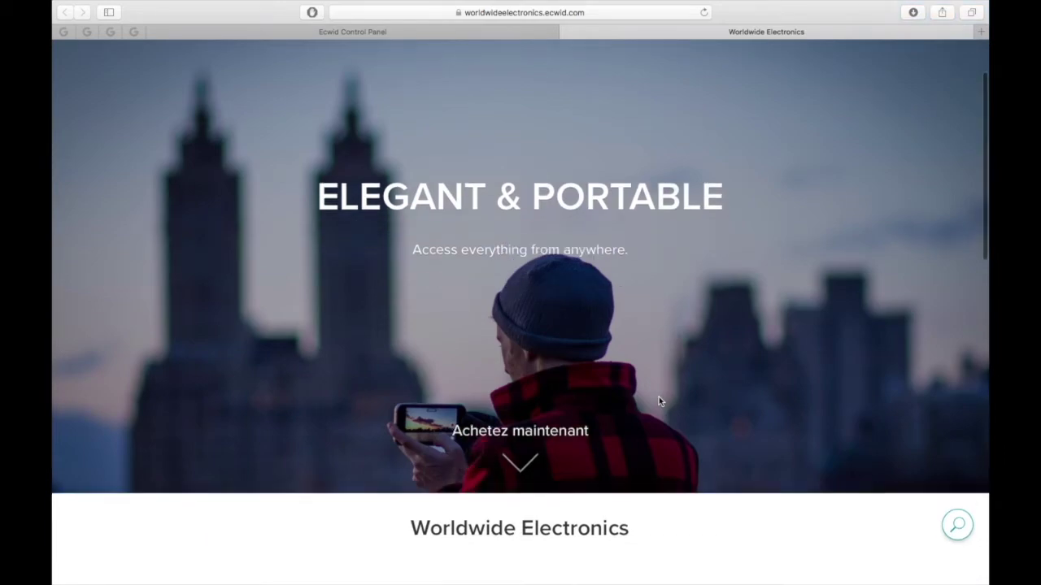
pyautogui.scroll(-3, 659, 401)
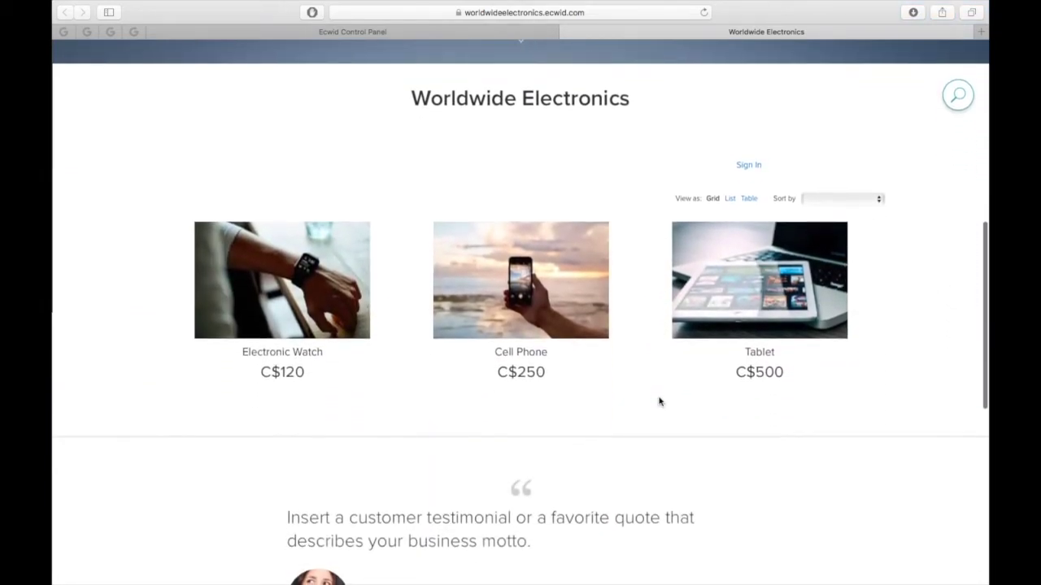
pyautogui.scroll(-8, 658, 401)
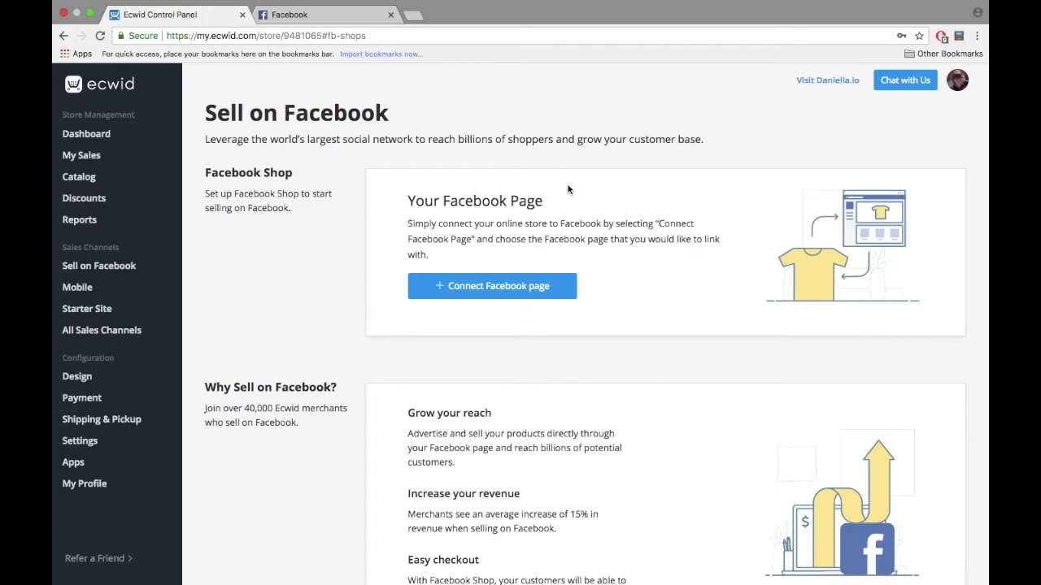
# Step: Grant Ecwid's Facebook permissions, accept the commerce terms, and view the Facebook stores list
pyautogui.click(519, 294)
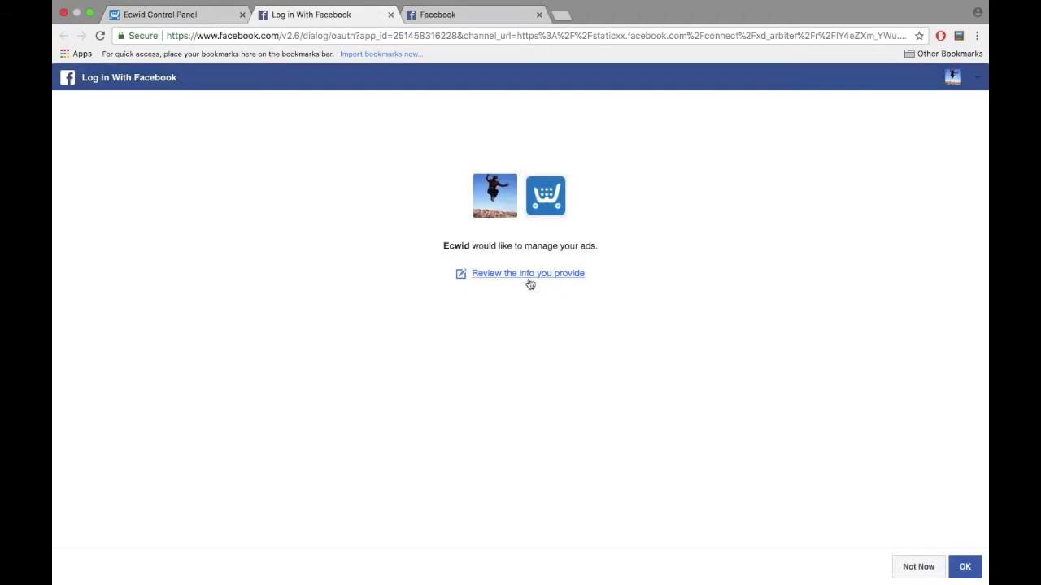
pyautogui.click(961, 568)
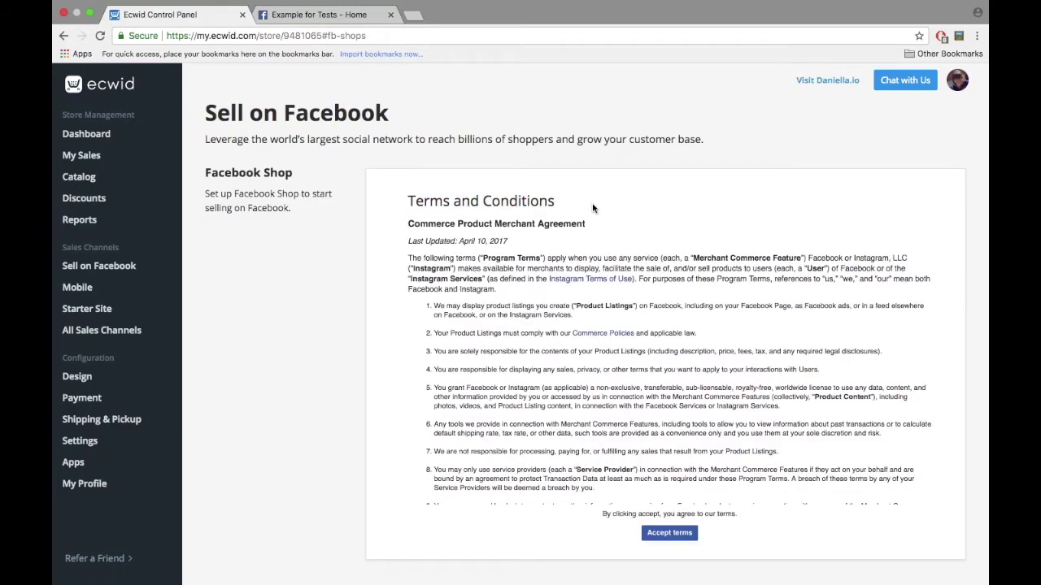
pyautogui.scroll(-10, 592, 209)
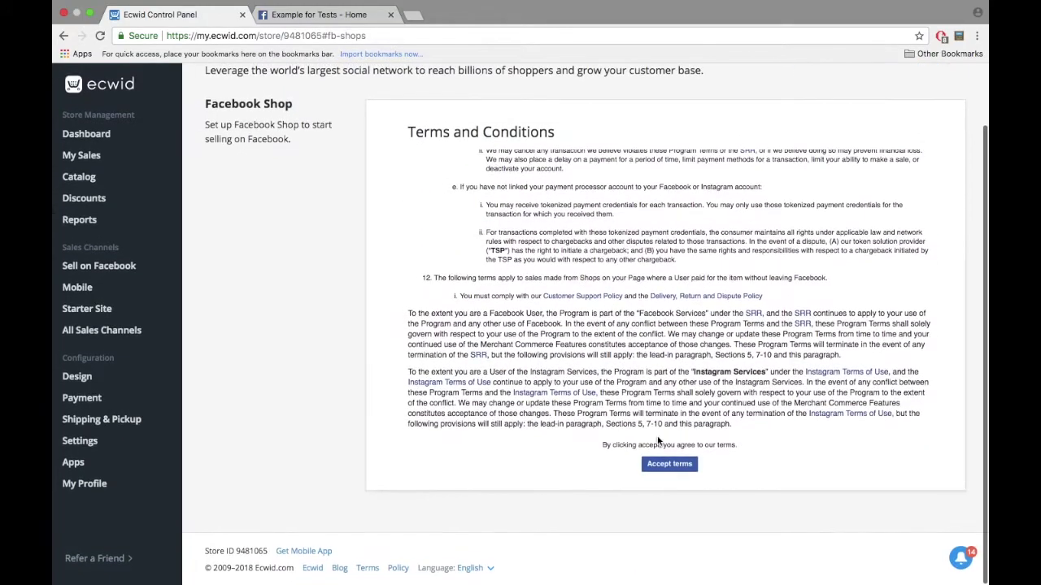
pyautogui.click(664, 468)
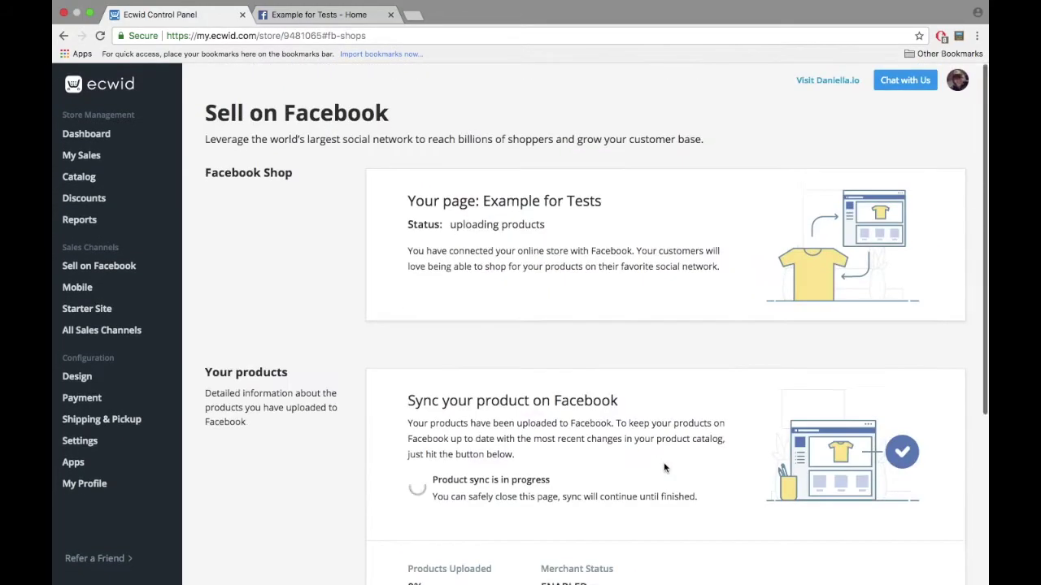
pyautogui.scroll(-5, 663, 468)
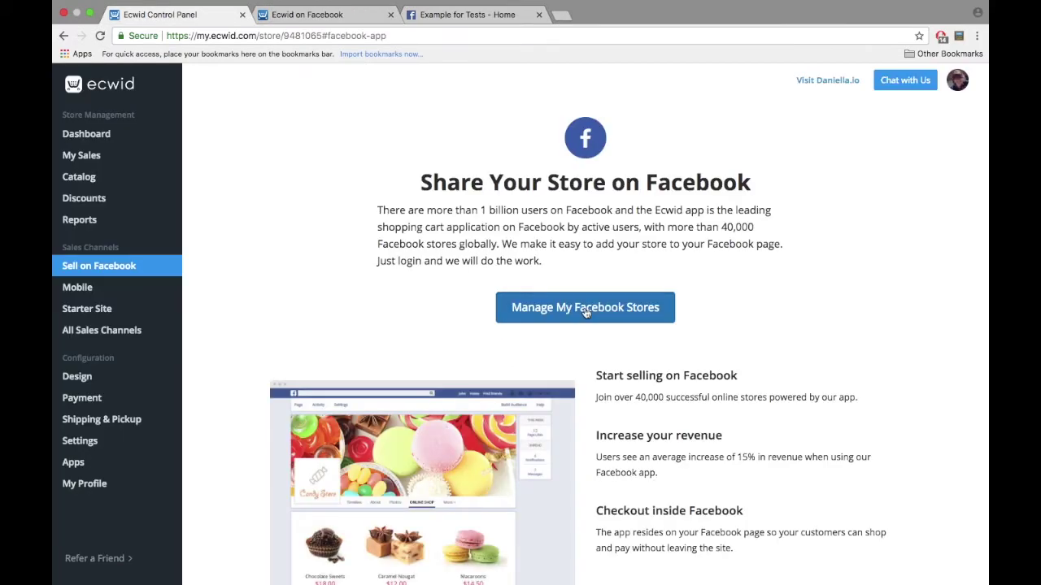
pyautogui.click(584, 309)
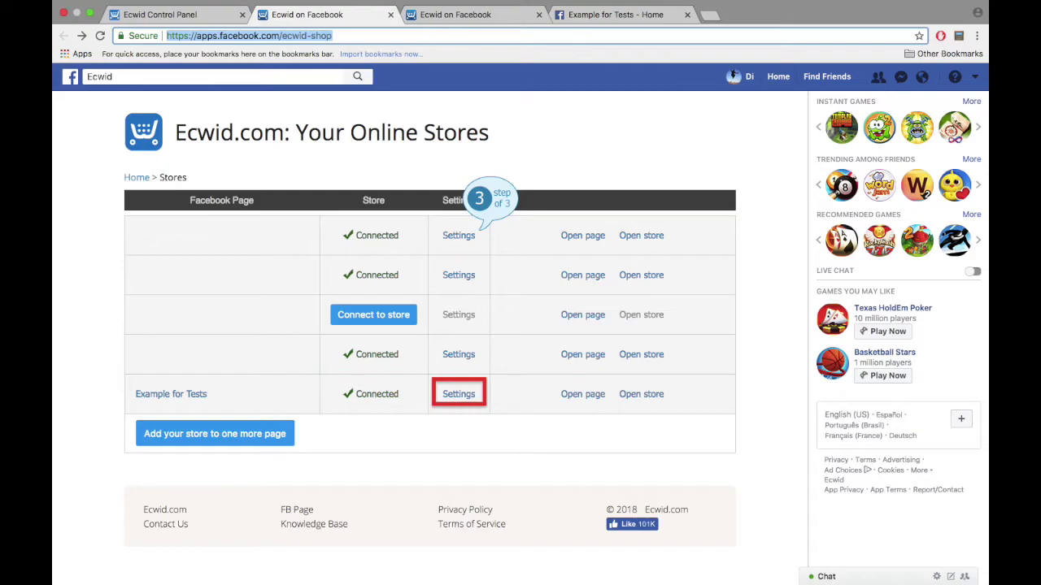
# Step: Review the Example for Tests layout and default category settings, then go to the Exemple Test 3 page
pyautogui.click(458, 393)
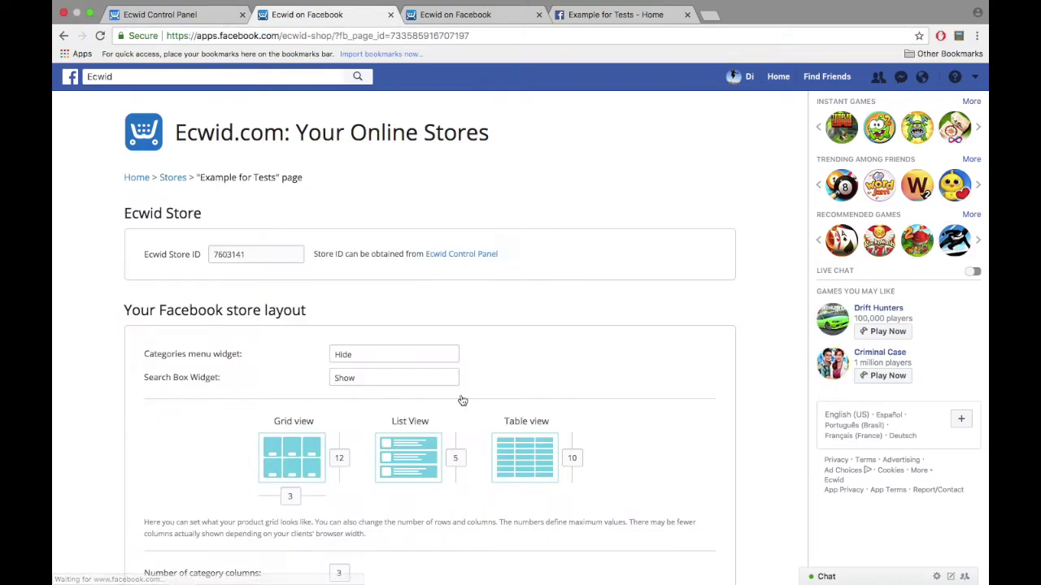
pyautogui.scroll(-5, 462, 401)
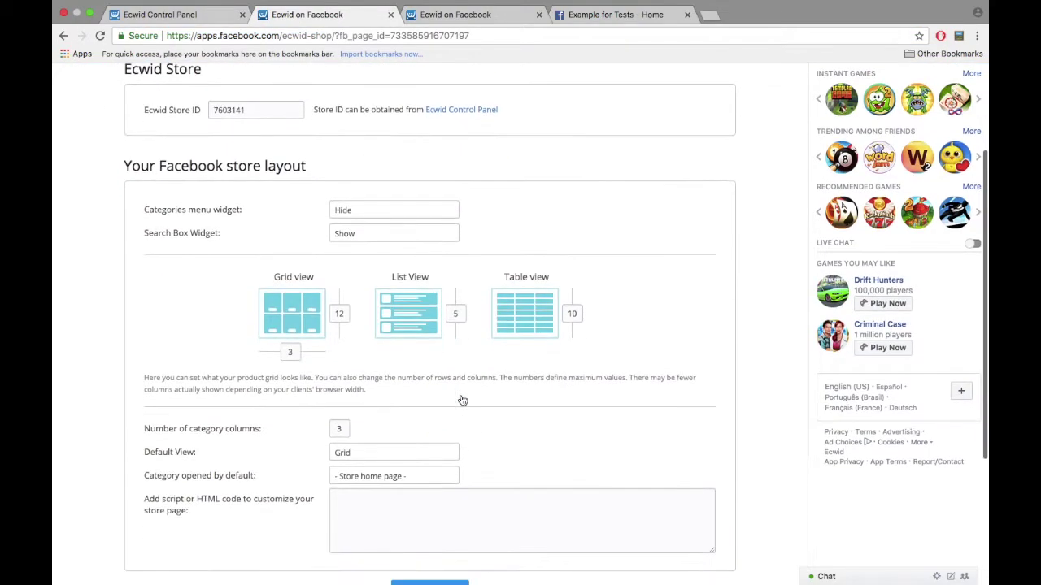
pyautogui.scroll(-1, 462, 401)
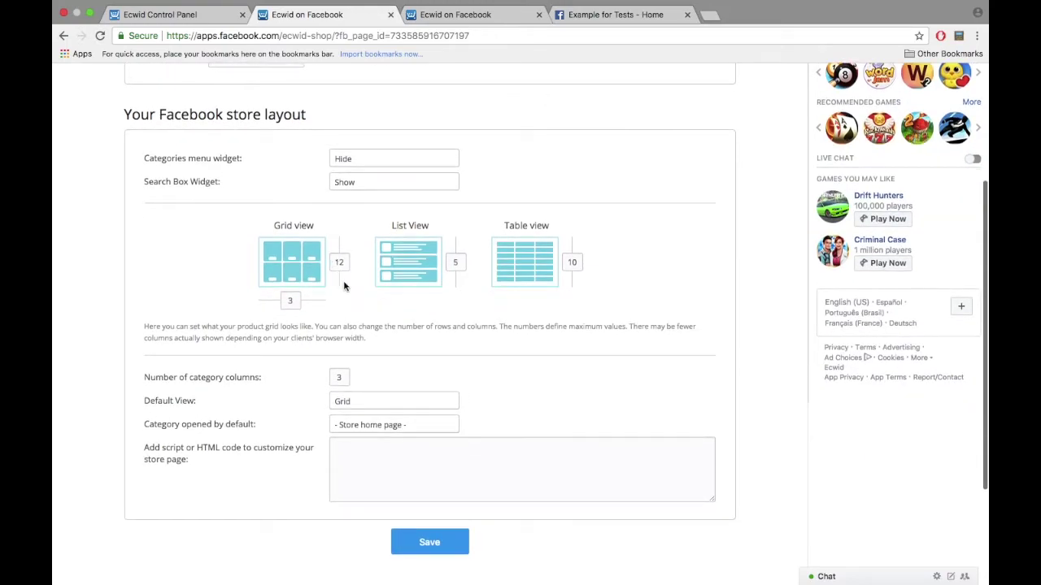
pyautogui.scroll(-2, 310, 326)
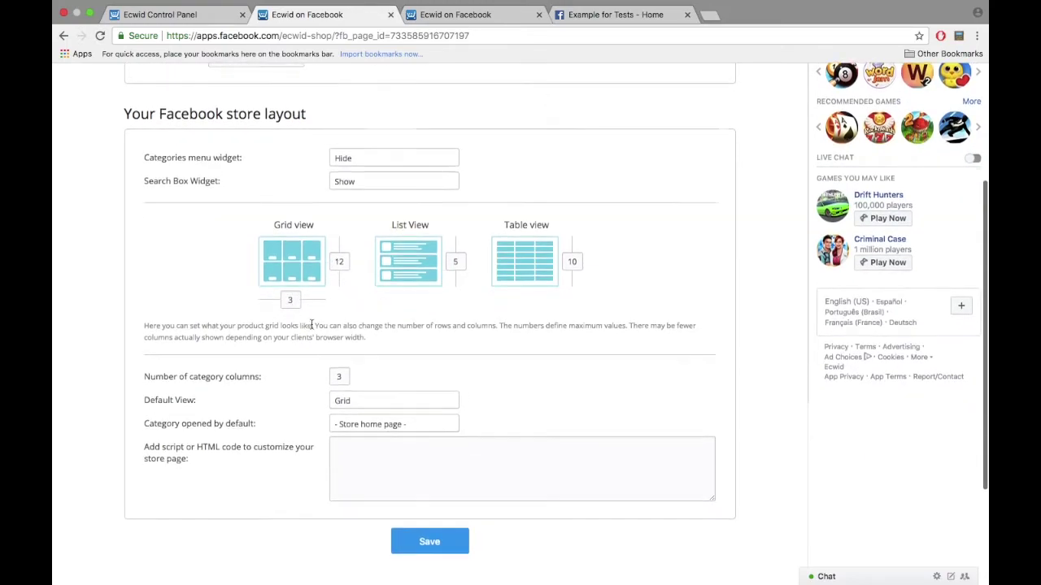
pyautogui.click(376, 356)
pyautogui.scroll(2, 382, 341)
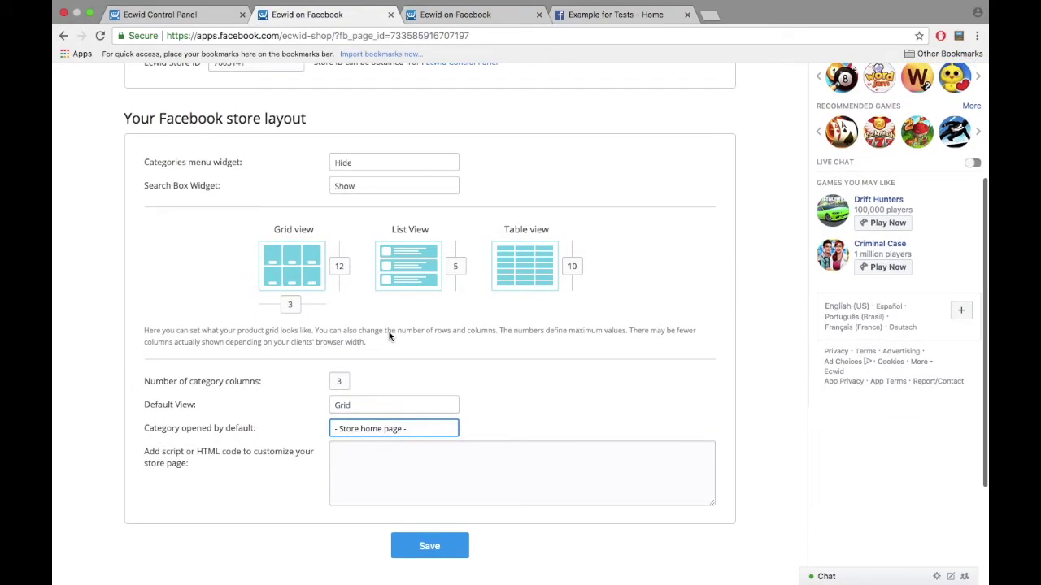
pyautogui.scroll(-1, 388, 336)
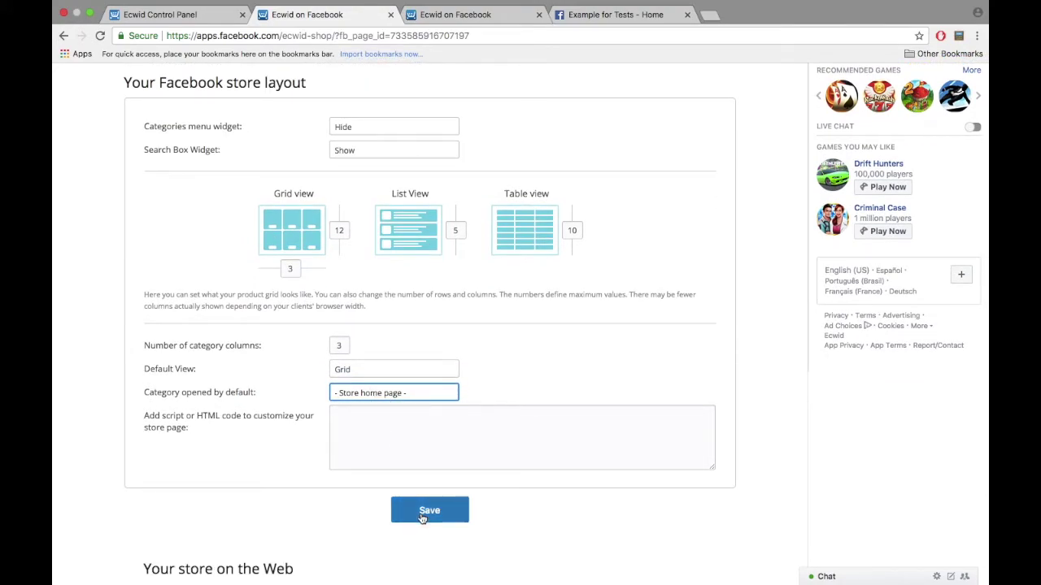
pyautogui.scroll(-3, 421, 515)
pyautogui.click(215, 491)
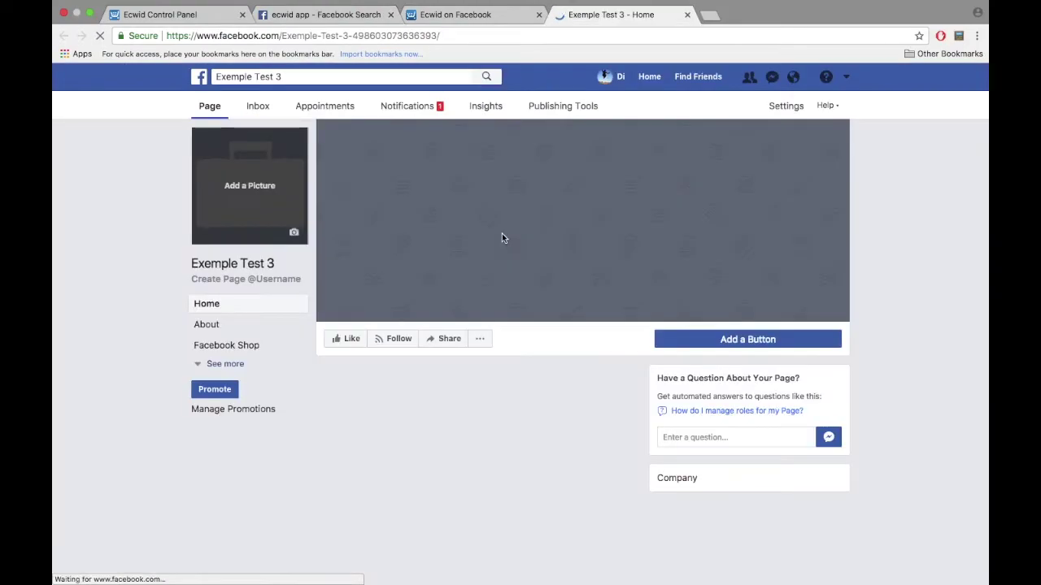
# Step: Browse the page's Facebook Shop tab and the Ecwid 101 eBook product details
pyautogui.click(219, 346)
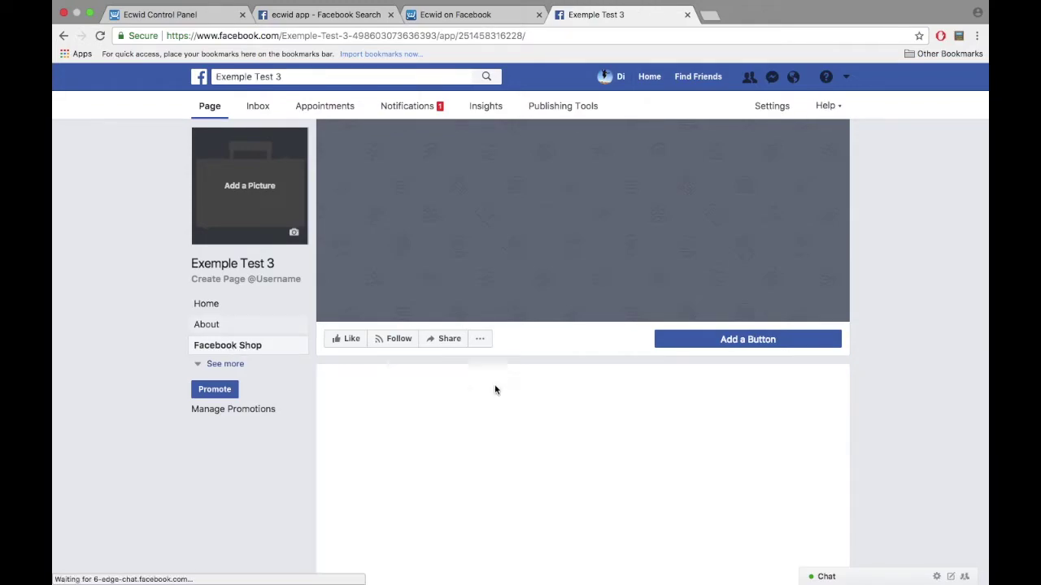
pyautogui.scroll(-5, 494, 390)
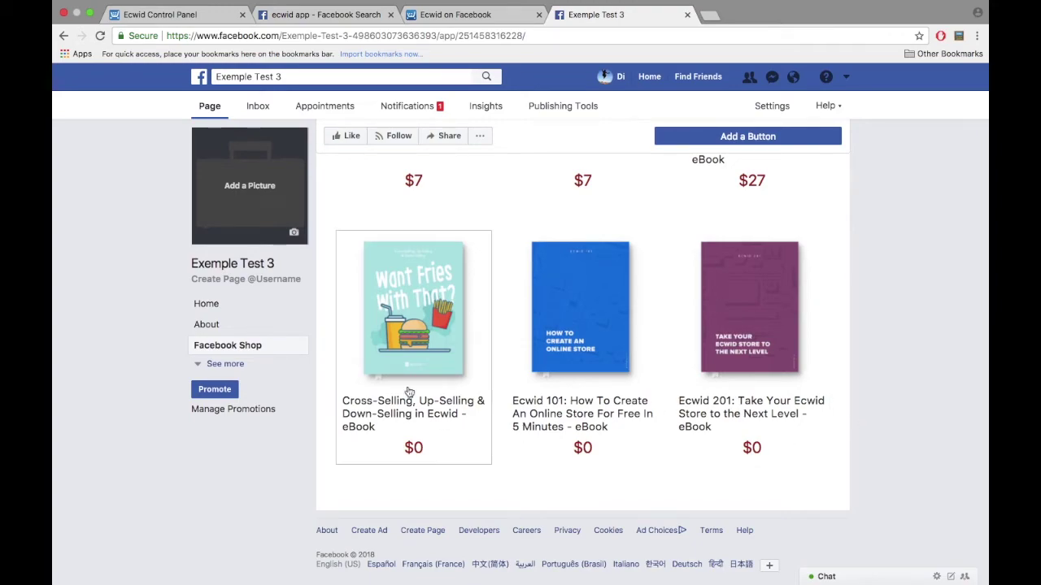
pyautogui.click(540, 342)
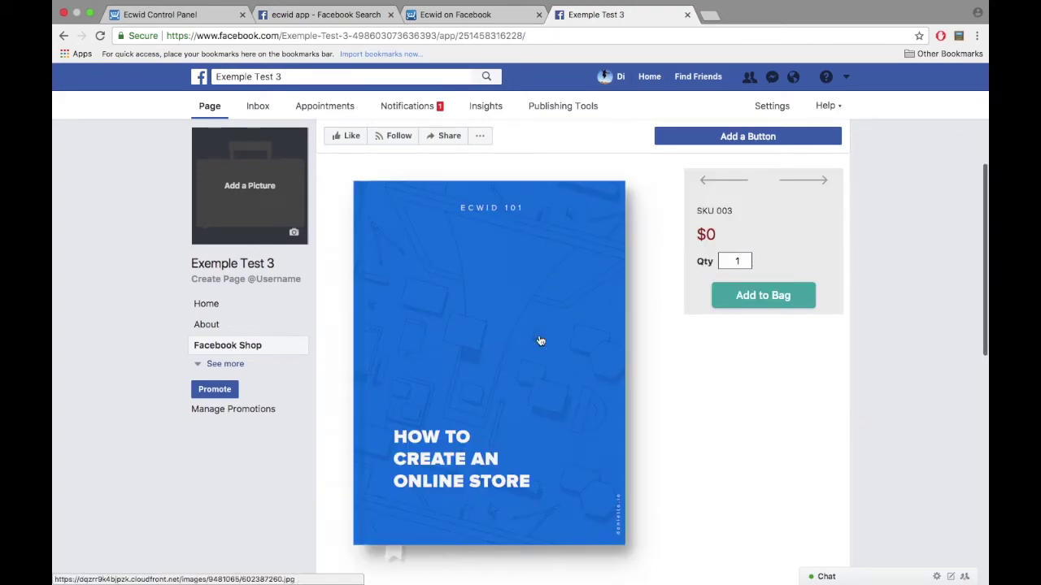
pyautogui.scroll(-3, 540, 341)
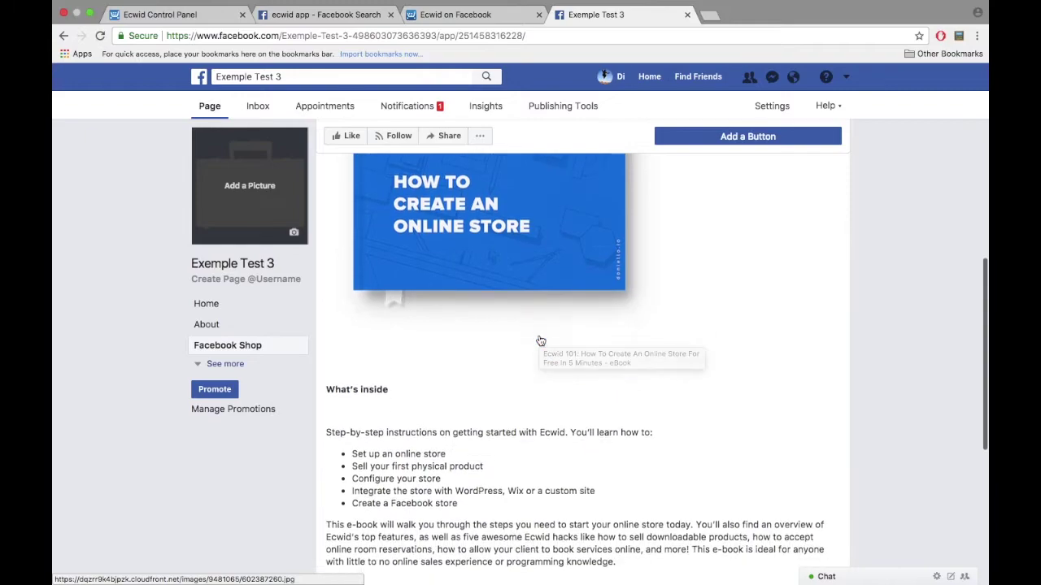
pyautogui.scroll(-6, 541, 341)
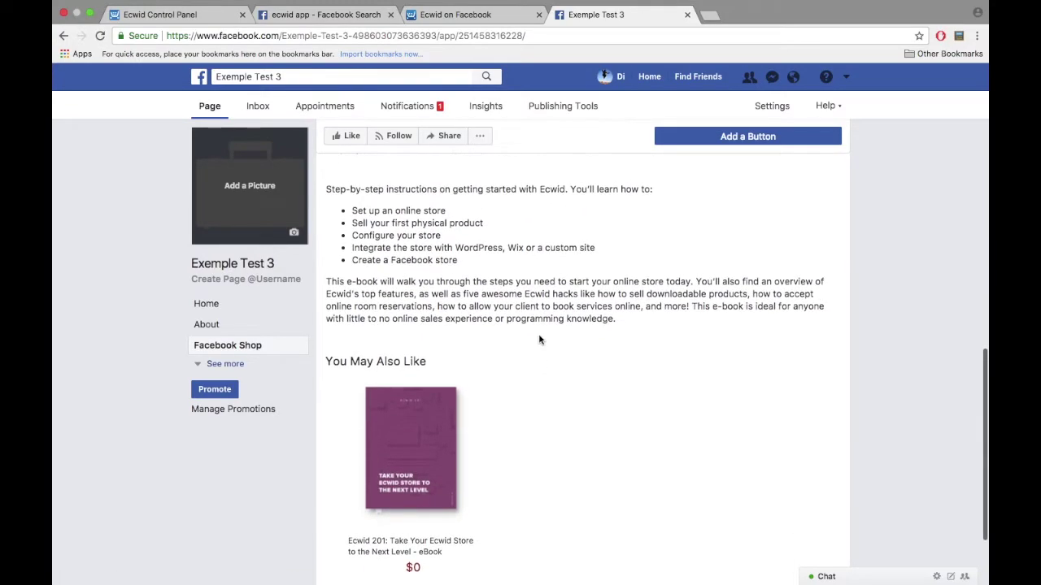
pyautogui.scroll(9, 539, 340)
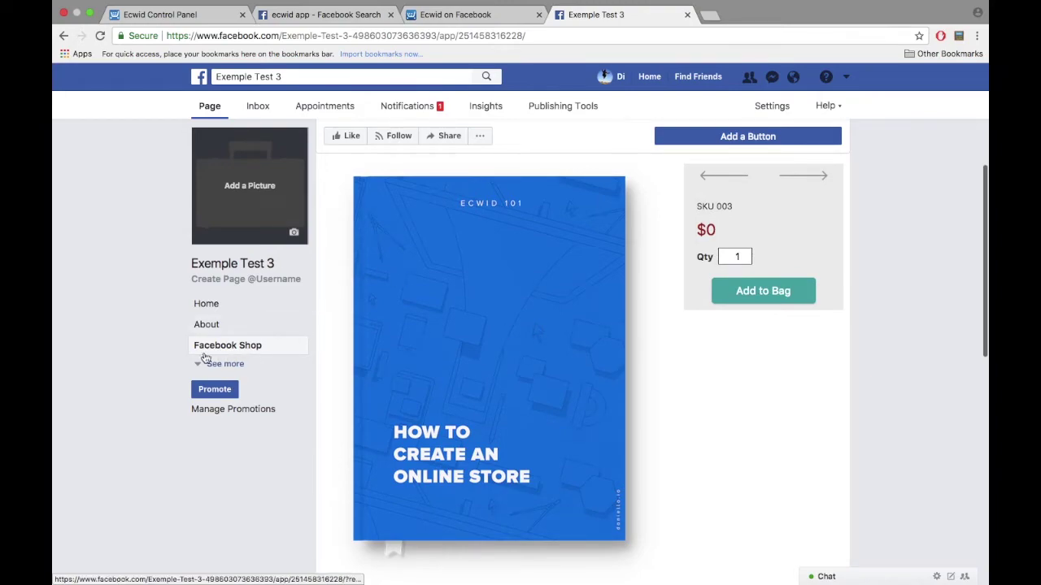
# Step: Rename the Facebook Shop tab to Products in Edit Page settings and save it
pyautogui.click(777, 112)
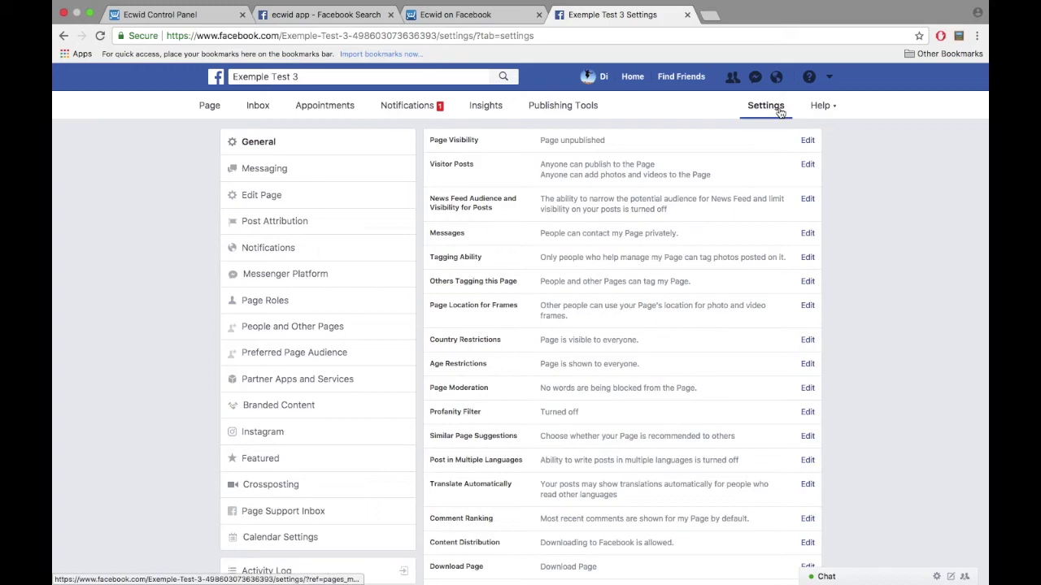
pyautogui.scroll(-2, 838, 249)
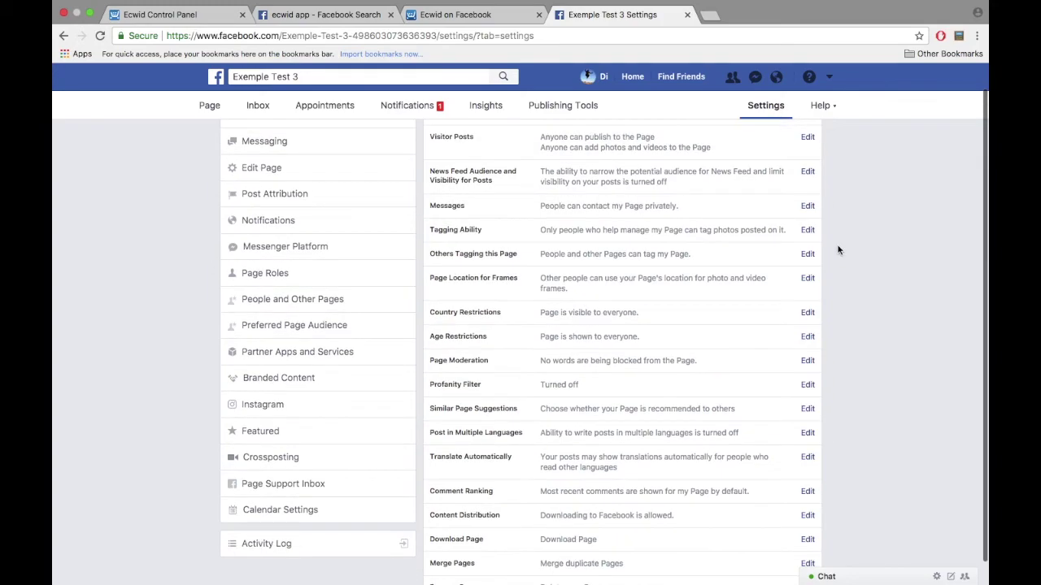
pyautogui.click(268, 152)
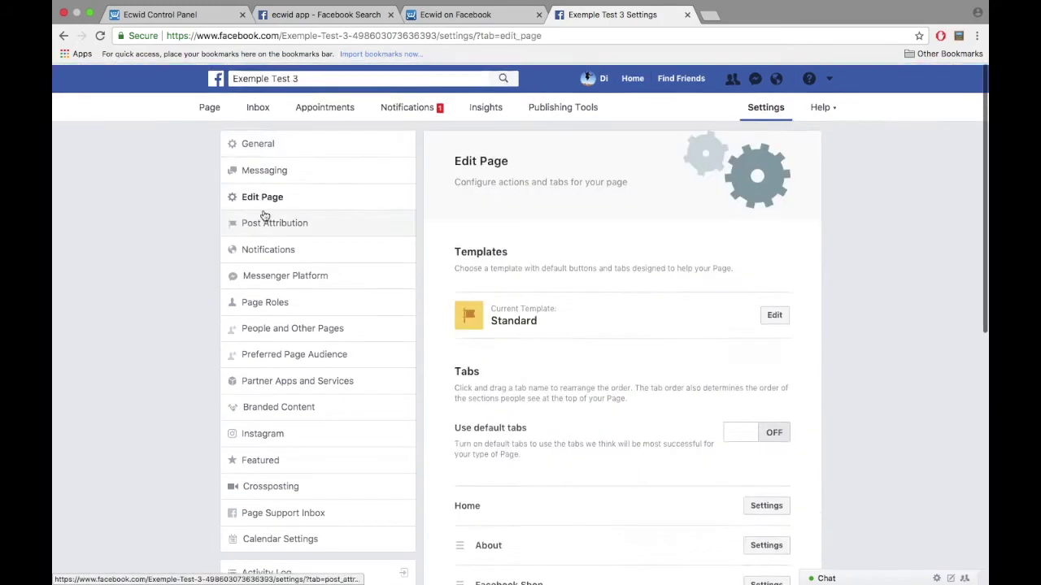
pyautogui.scroll(-2, 532, 395)
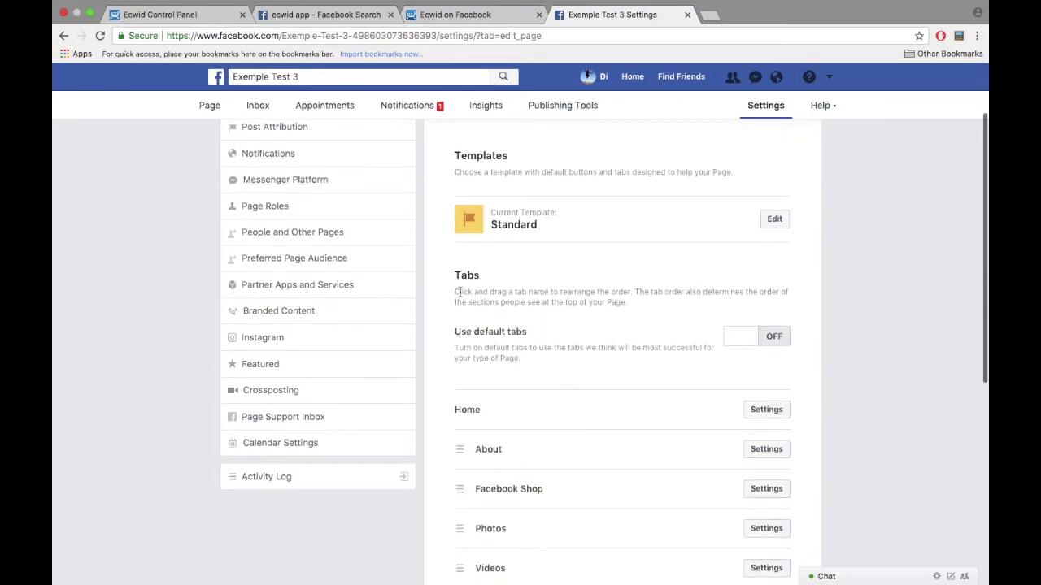
pyautogui.scroll(-5, 524, 369)
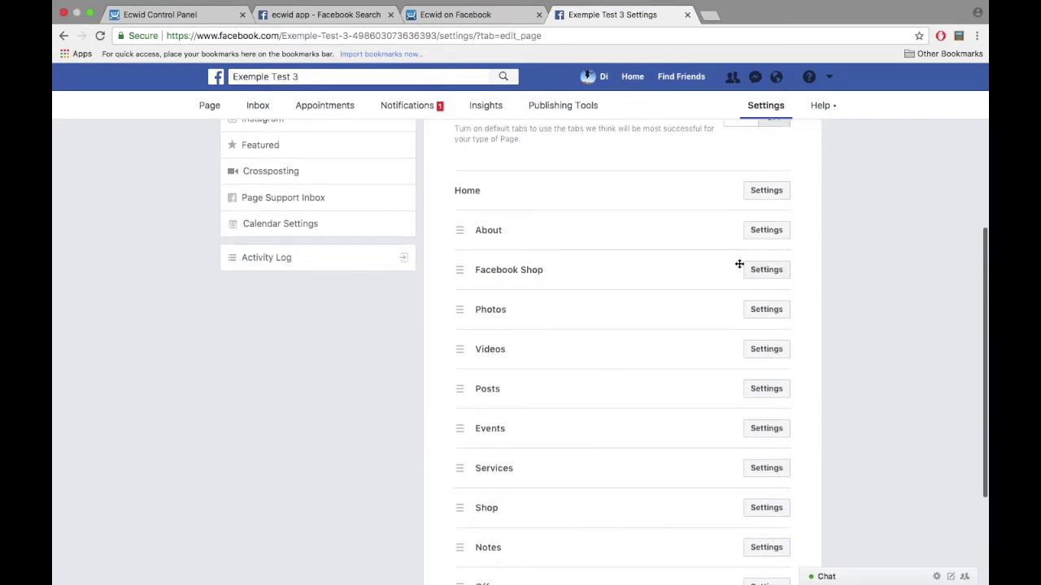
pyautogui.click(765, 272)
pyautogui.click(486, 454)
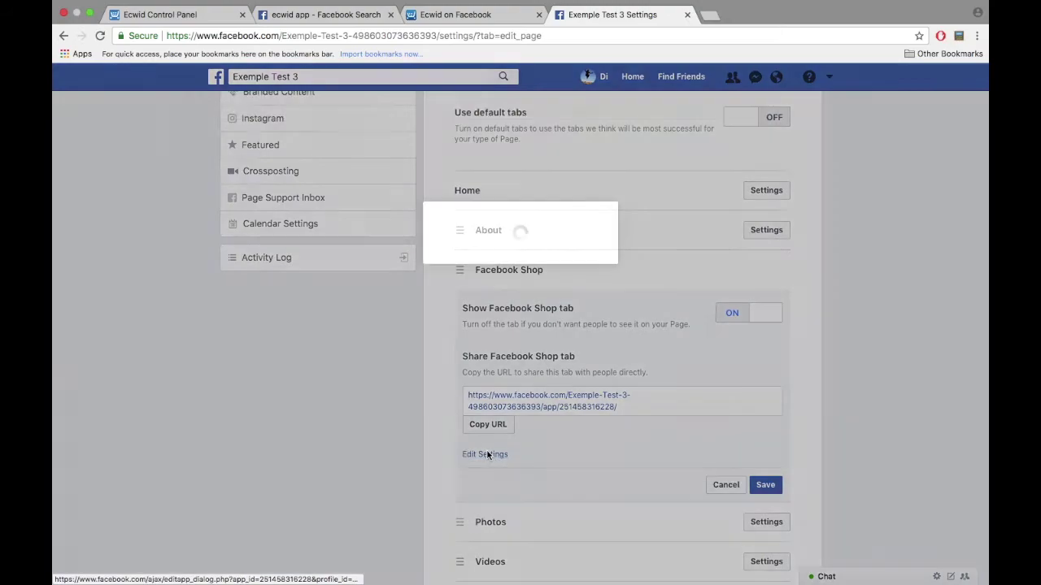
pyautogui.moveTo(533, 274); pyautogui.dragTo(402, 274)
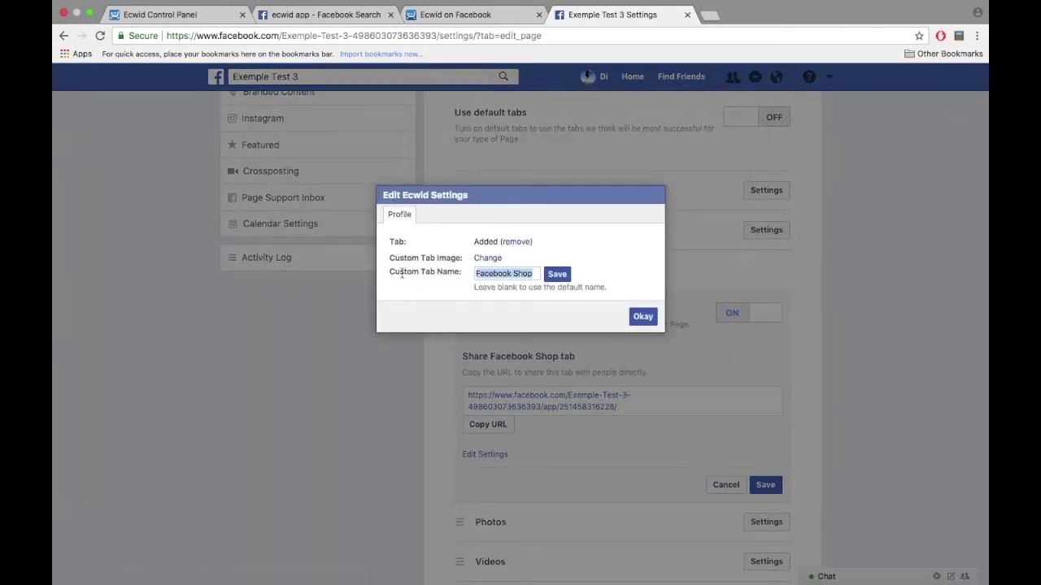
pyautogui.write('Products')
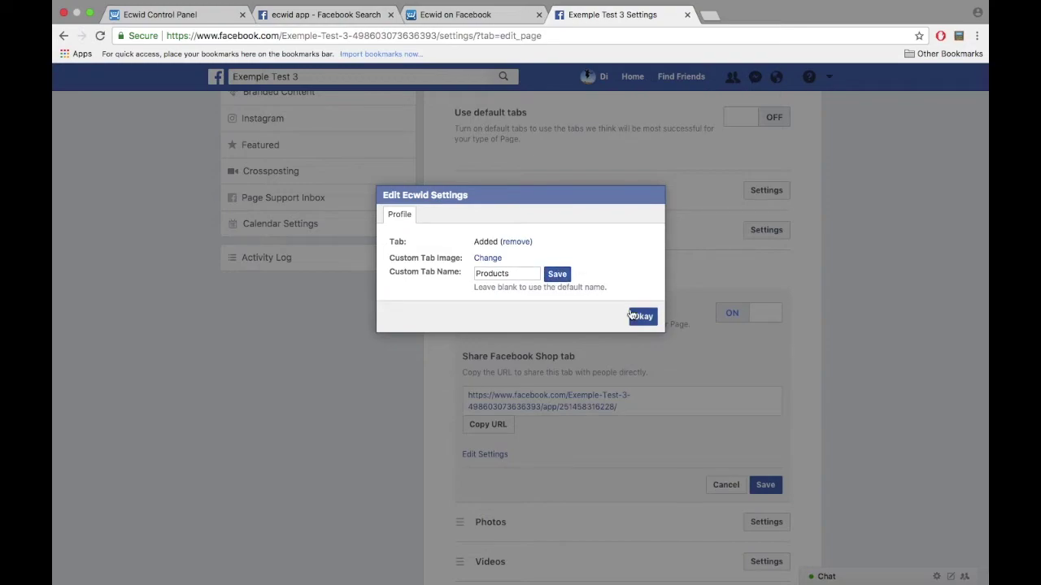
pyautogui.click(641, 318)
pyautogui.click(765, 484)
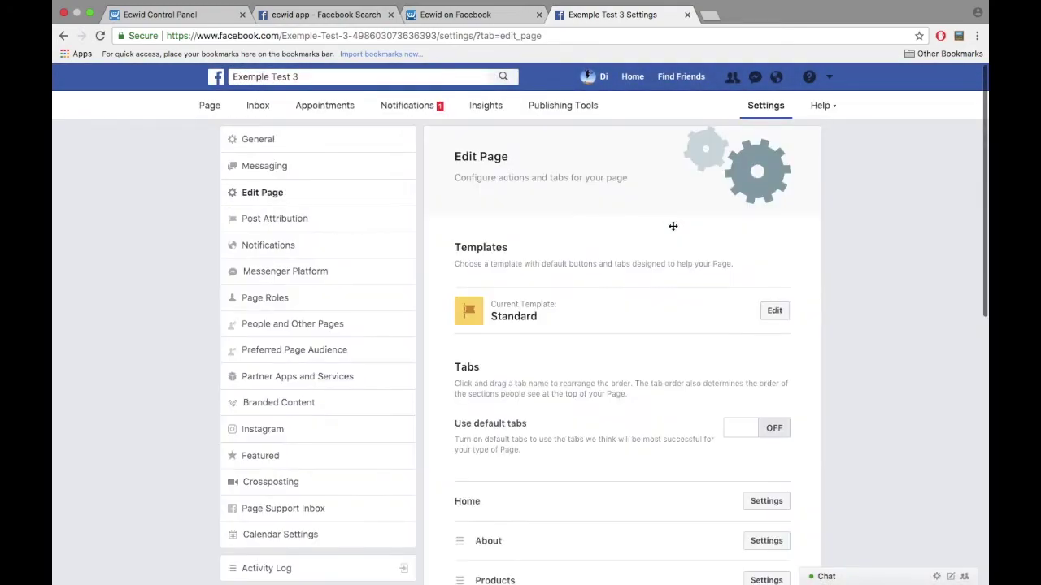
pyautogui.click(209, 105)
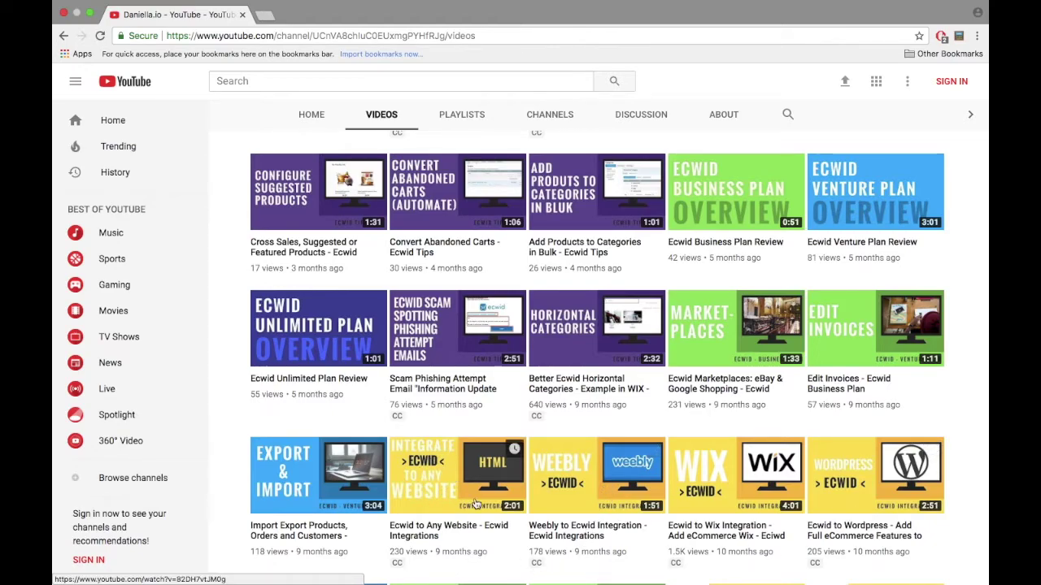
# Step: Open the Ecwid to Wix Integration video in its own tab and play it
pyautogui.rightClick(445, 498)
pyautogui.click(492, 340)
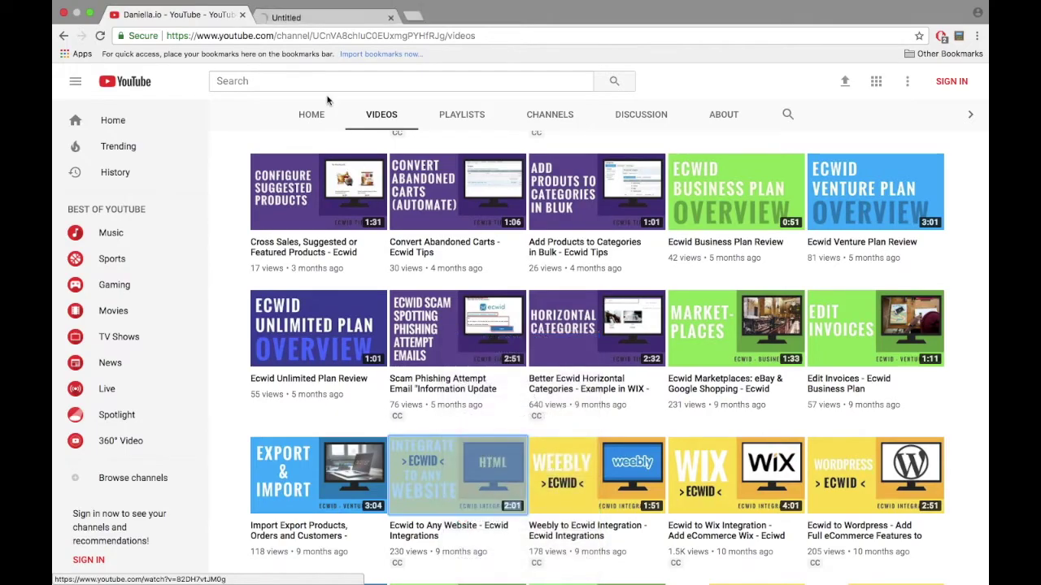
pyautogui.click(318, 25)
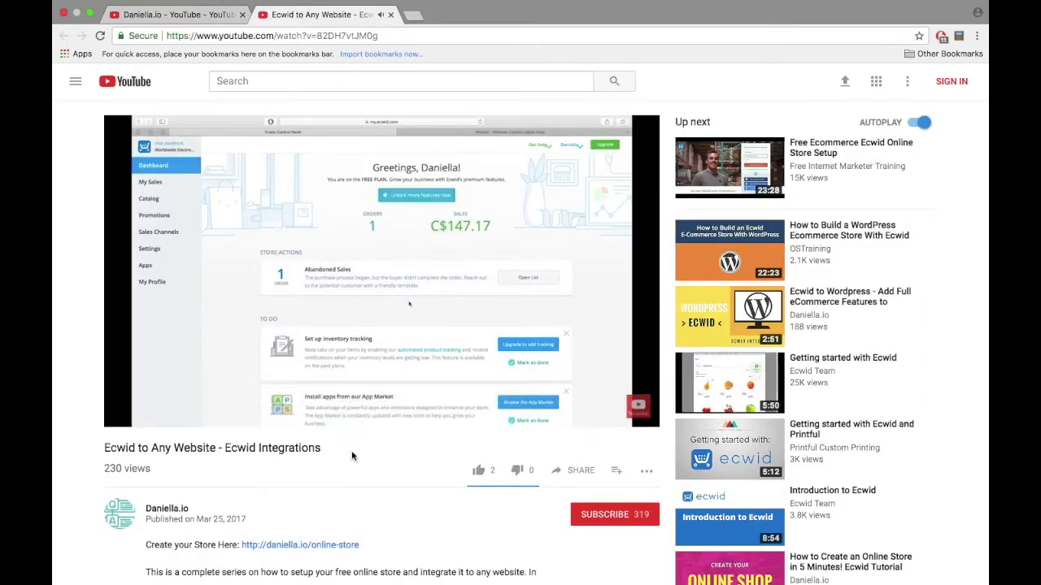
pyautogui.click(391, 15)
pyautogui.click(638, 567)
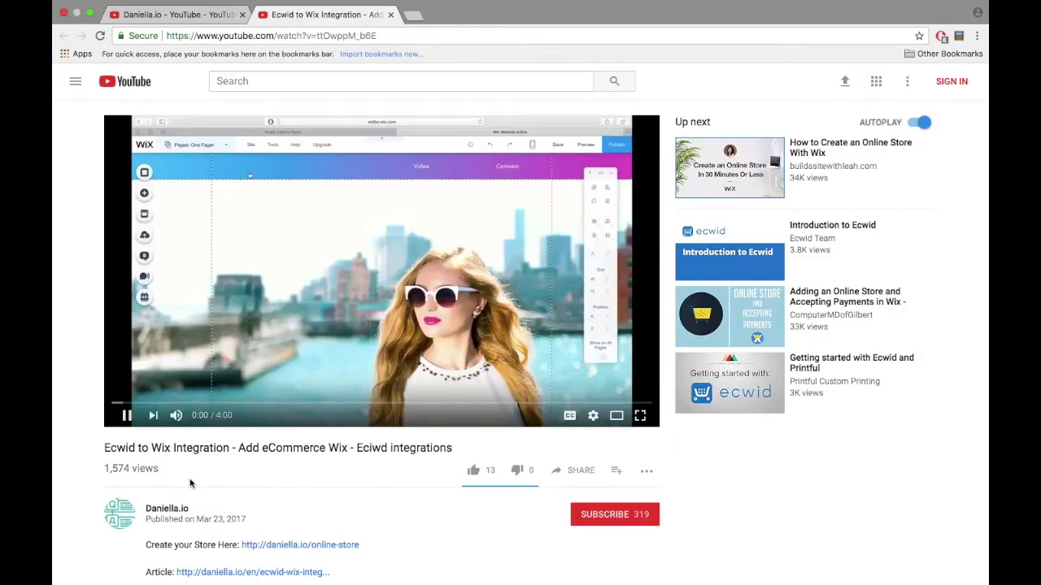
pyautogui.moveTo(103, 449); pyautogui.dragTo(457, 448)
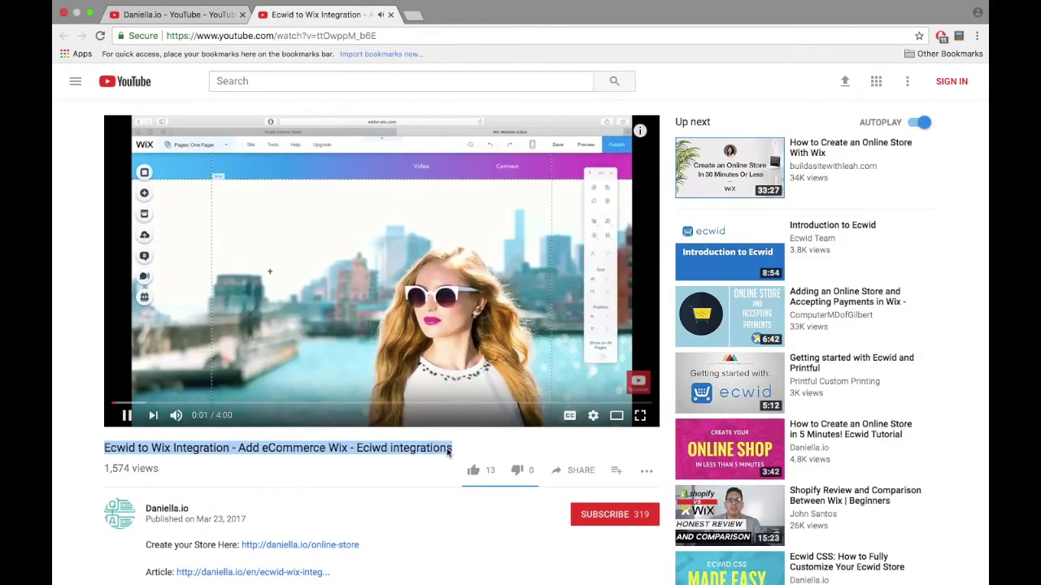
pyautogui.click(422, 465)
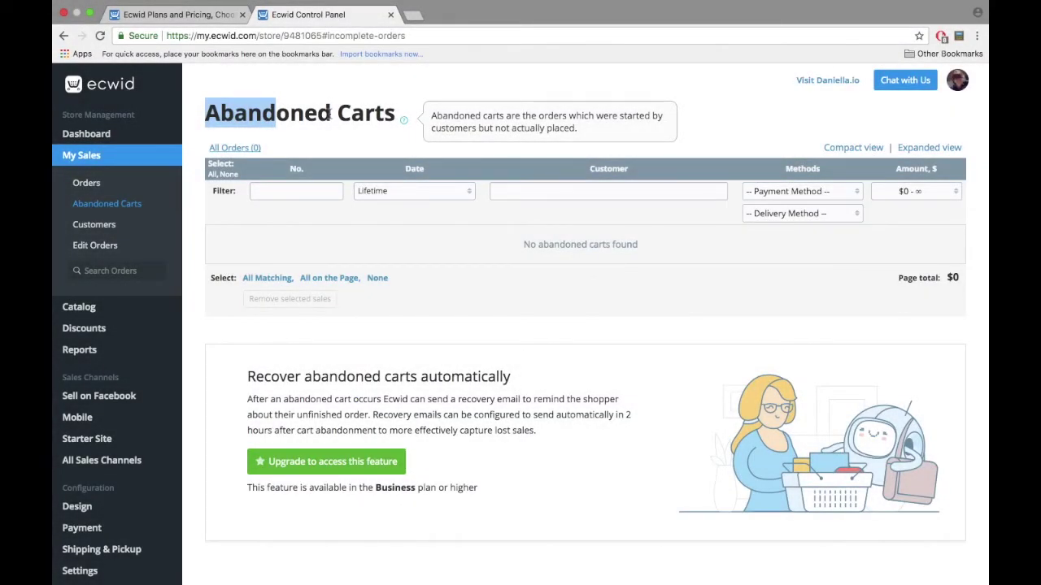
# Step: Look over the Abandoned Carts page, then place the cursor after the email's feedback sentence
pyautogui.moveTo(329, 114); pyautogui.dragTo(396, 112)
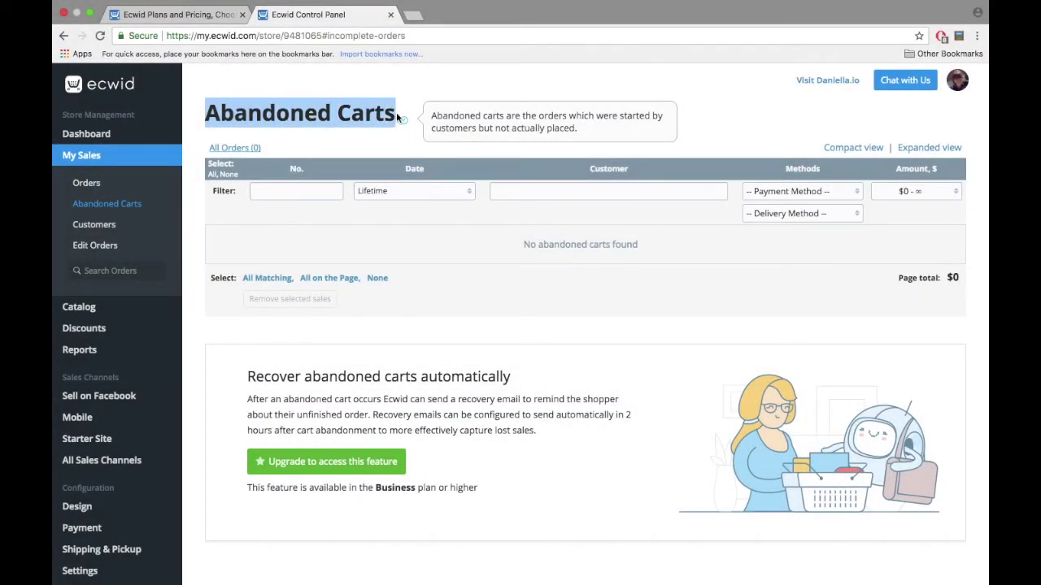
pyautogui.click(361, 138)
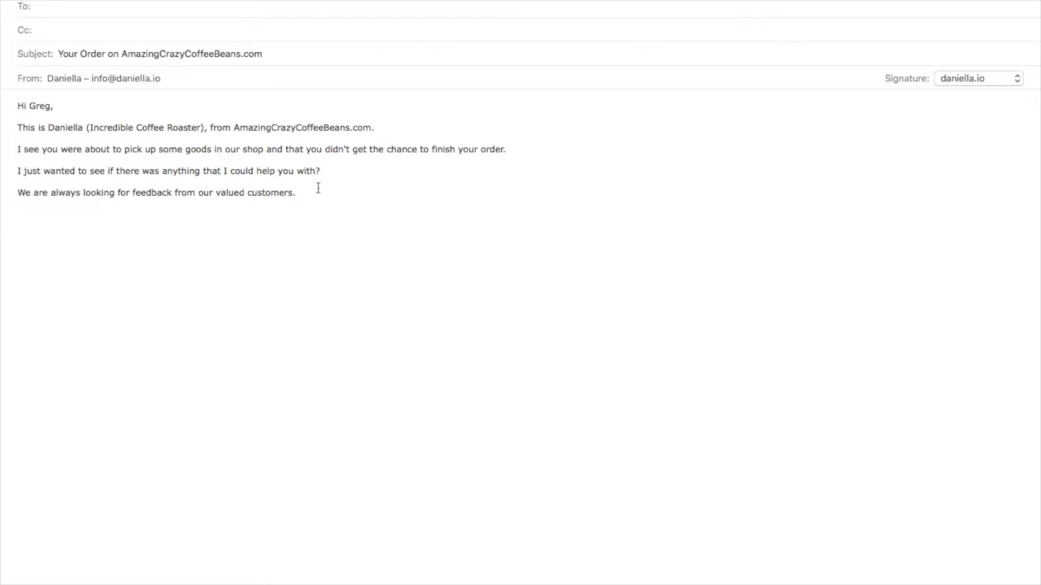
pyautogui.click(318, 189)
# Step: End the feedback sentence with '!', add 'Thank you for your time,' and sign with the sender's name
pyautogui.press('BackSpace')
pyautogui.write('!')
pyautogui.press('Return')
pyautogui.press('Return')
pyautogui.write('Thanj')
pyautogui.press('BackSpace')
pyautogui.press('BackSpace')
pyautogui.write('k you for your time')
pyautogui.press('BackSpace')
pyautogui.press('BackSpace')
pyautogui.press('BackSpace')
pyautogui.write('ime,')
pyautogui.press('Return')
pyautogui.write('Daniella')
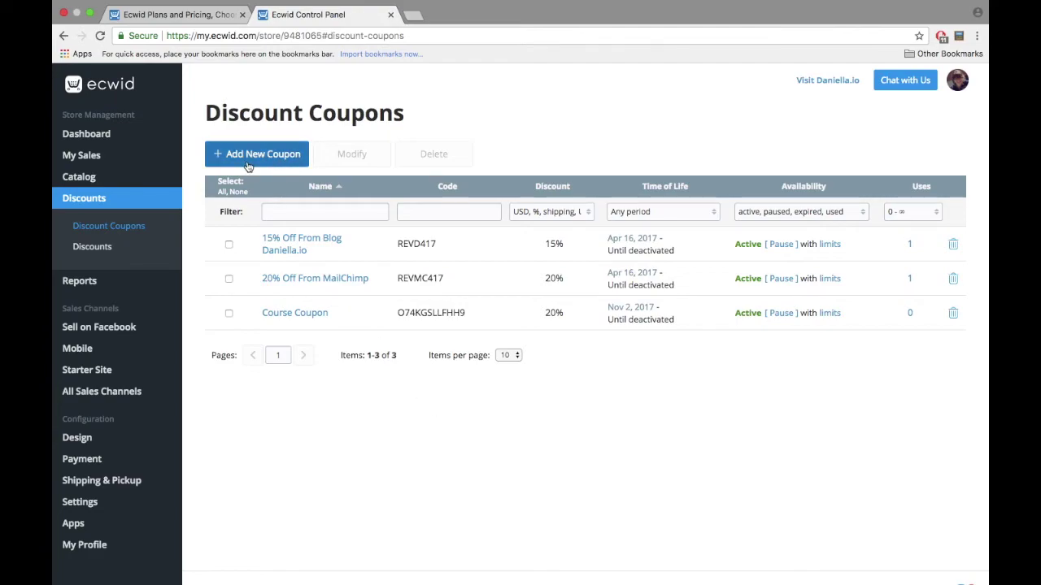
# Step: Add a new coupon named 'Webinar Offer' with code WEBINAR
pyautogui.click(278, 163)
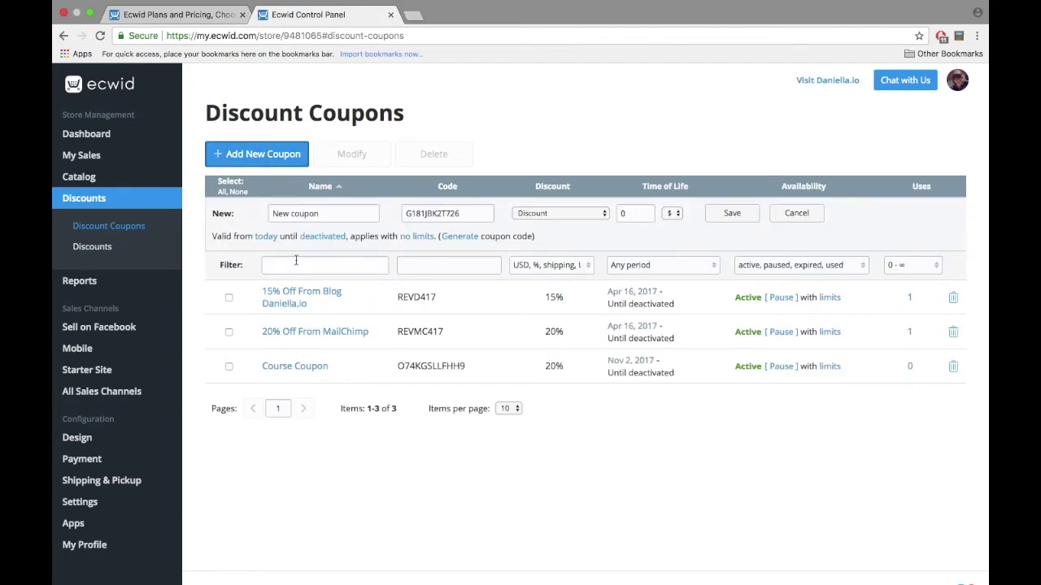
pyautogui.click(312, 213)
pyautogui.moveTo(321, 213); pyautogui.dragTo(244, 209)
pyautogui.write('Webinar Offer')
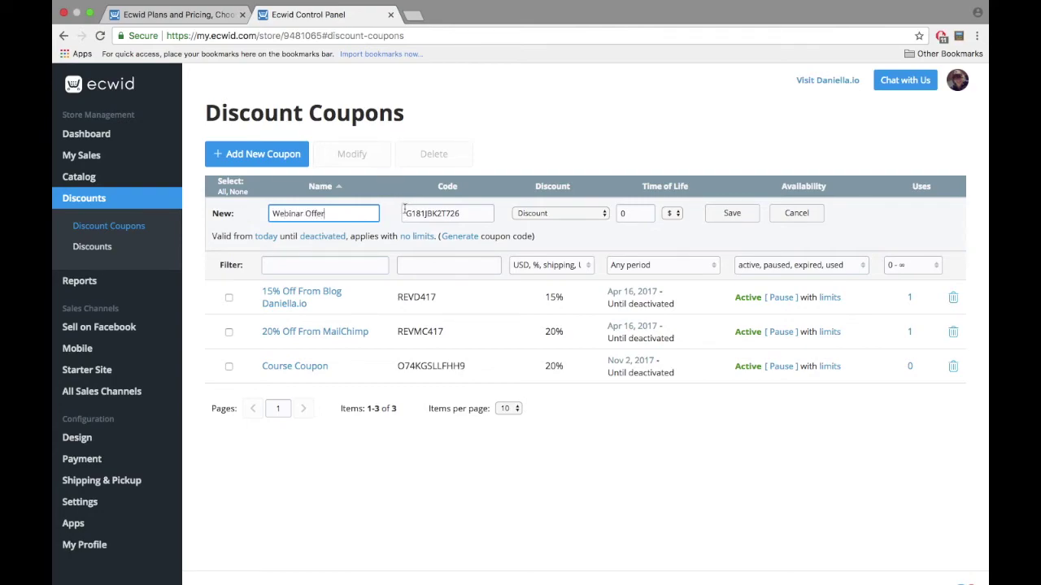
pyautogui.doubleClick(404, 209)
pyautogui.write('WEBINAR')
# Step: Set the coupon's discount to 15 %, save it, and open its usage limits
pyautogui.click(561, 214)
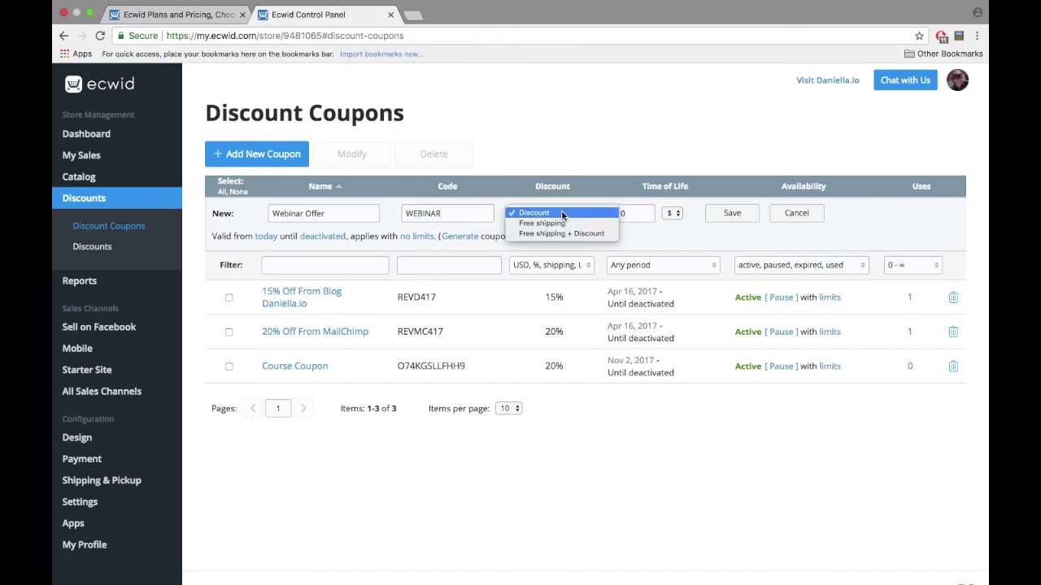
pyautogui.click(565, 213)
pyautogui.click(641, 213)
pyautogui.click(672, 213)
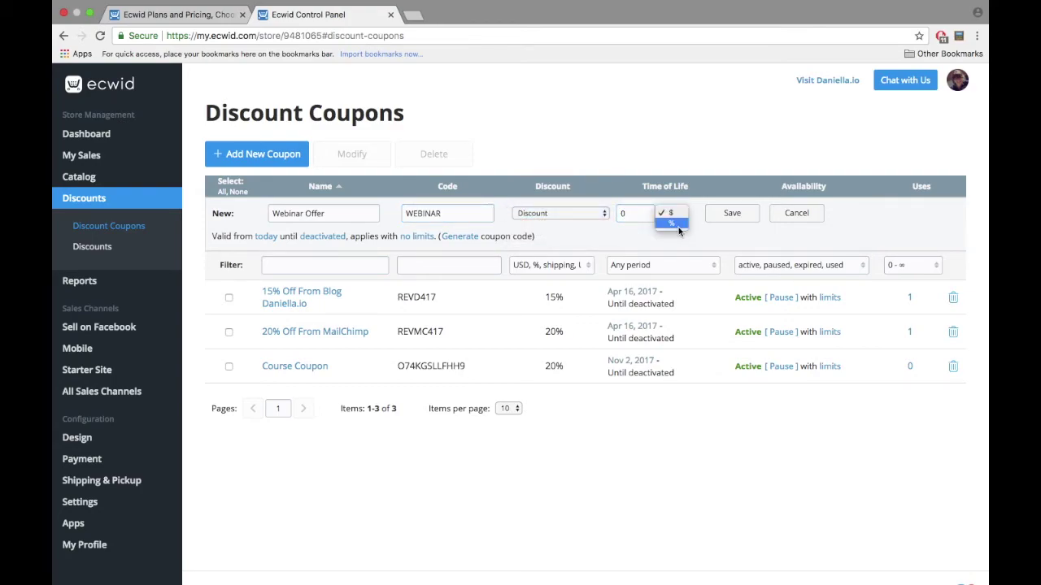
pyautogui.click(678, 225)
pyautogui.hotkey('shift', 'Tab')
pyautogui.write('15')
pyautogui.click(729, 215)
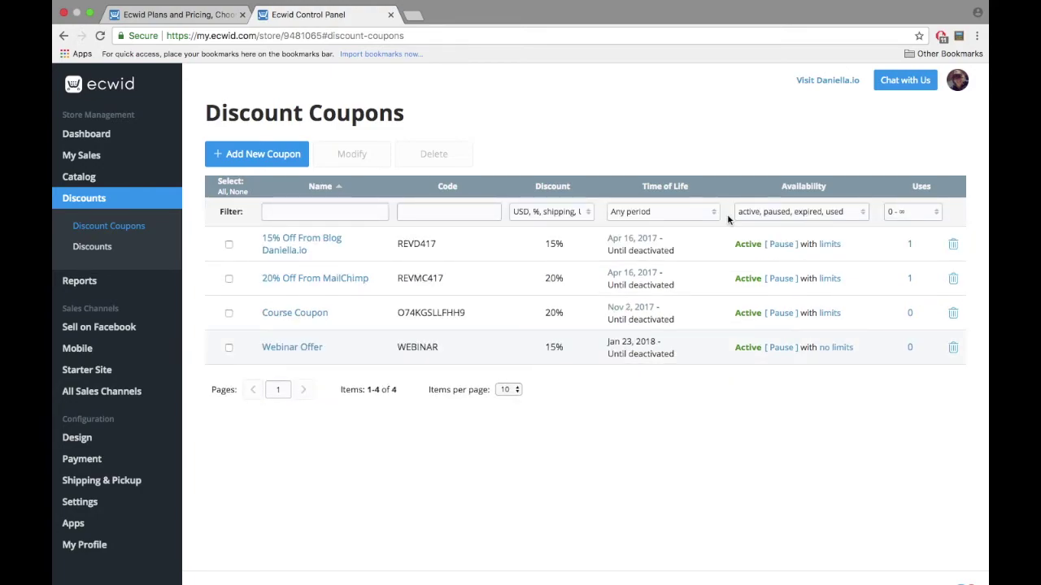
pyautogui.click(834, 347)
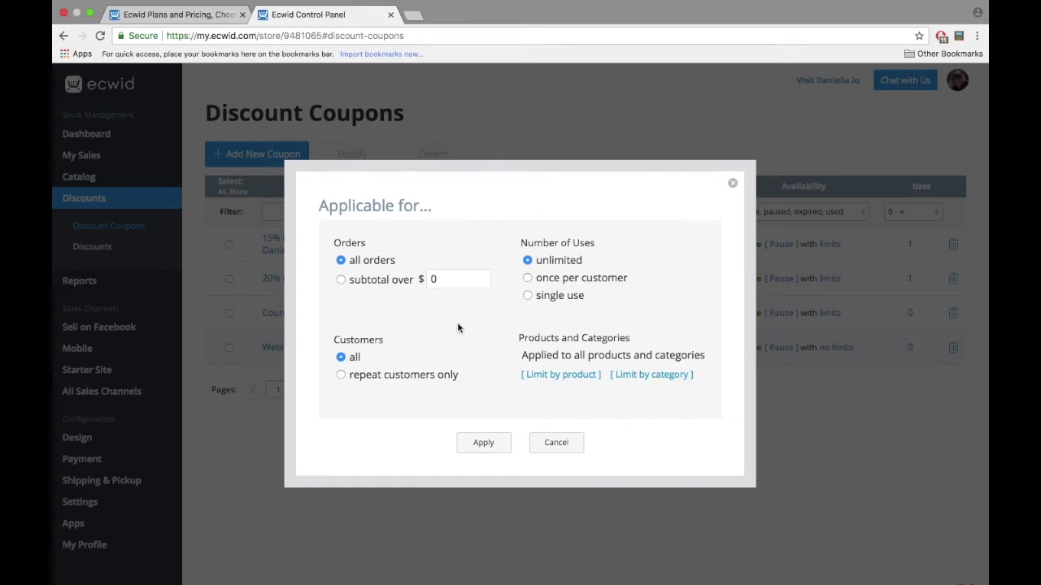
# Step: Limit the Webinar Offer coupon to the SKU 001 eBook, with no category limits, and apply
pyautogui.click(560, 378)
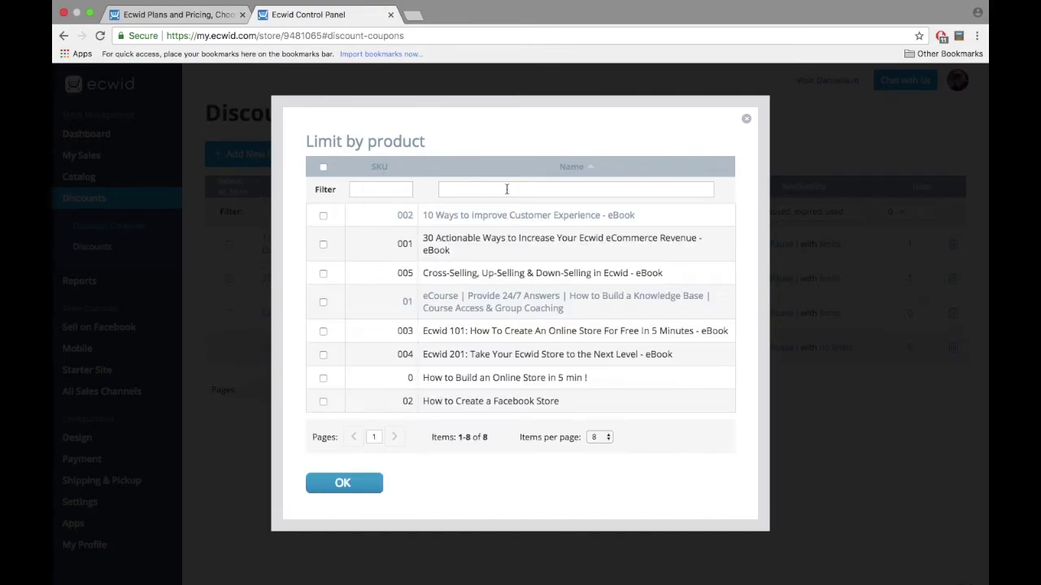
pyautogui.click(322, 244)
pyautogui.click(333, 484)
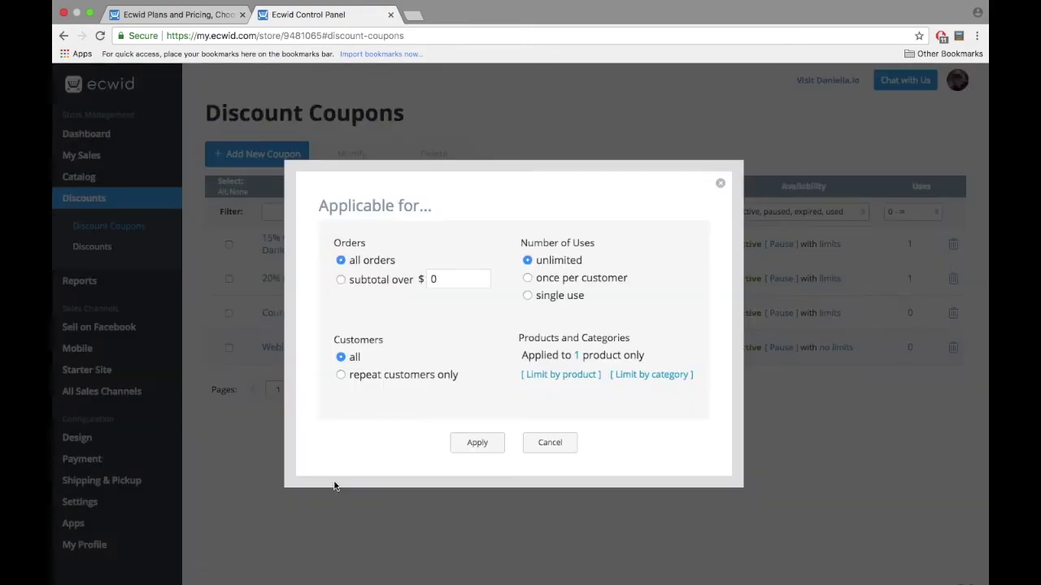
pyautogui.click(658, 379)
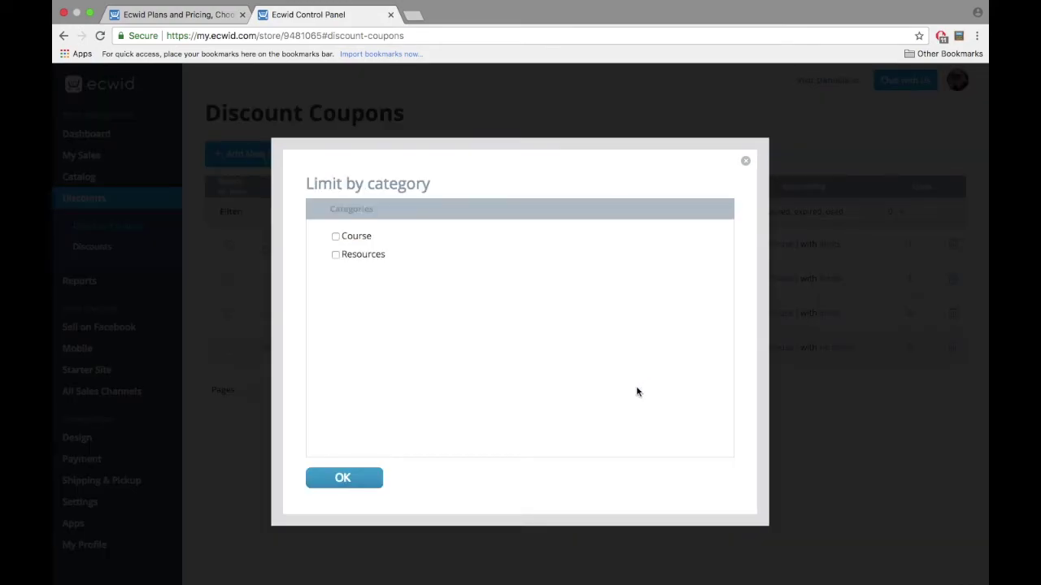
pyautogui.click(367, 476)
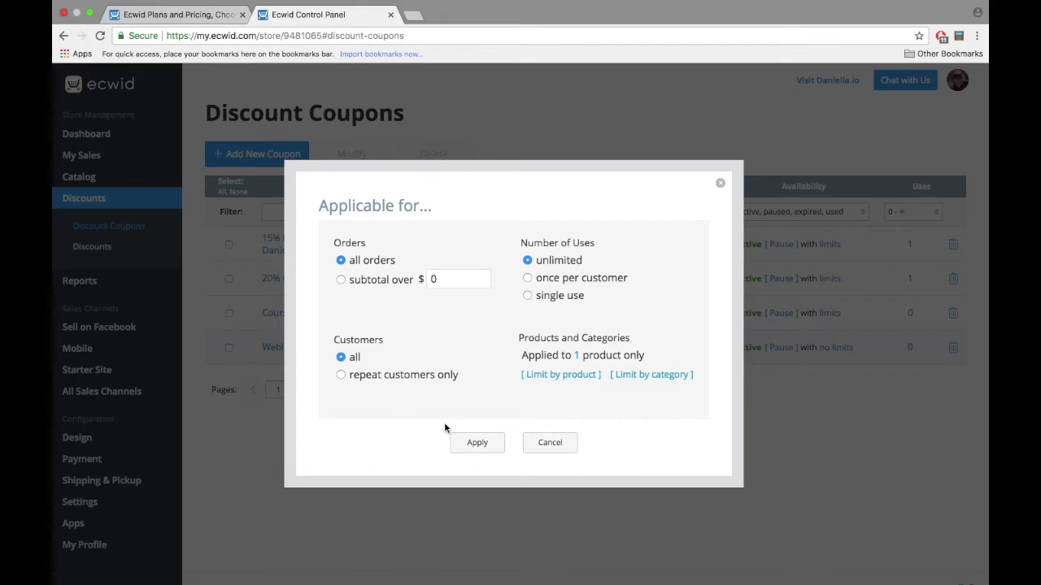
pyautogui.click(475, 443)
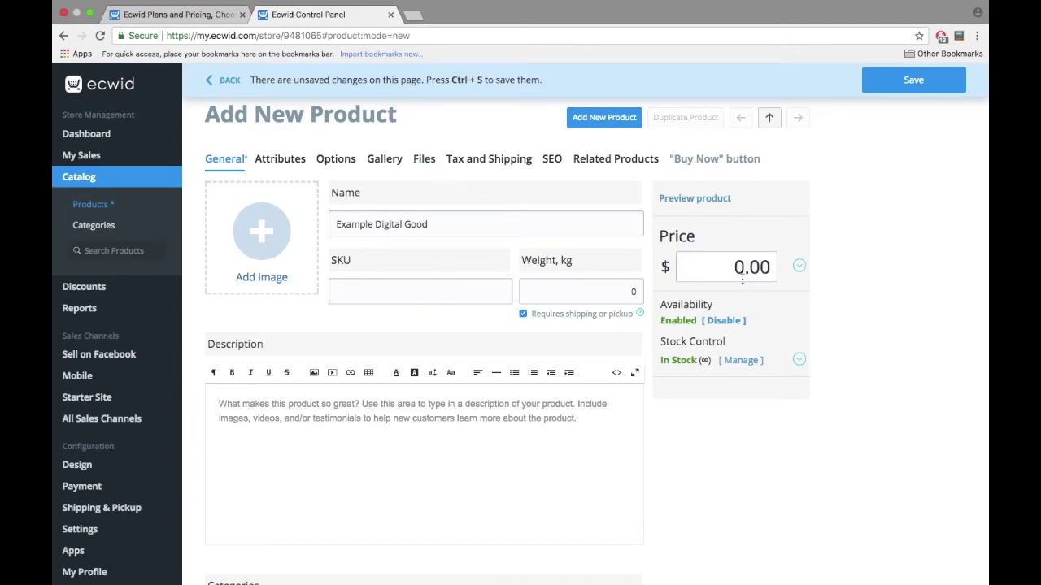
# Step: Start a file upload in the Files section of the Example Digital Good product
pyautogui.click(424, 162)
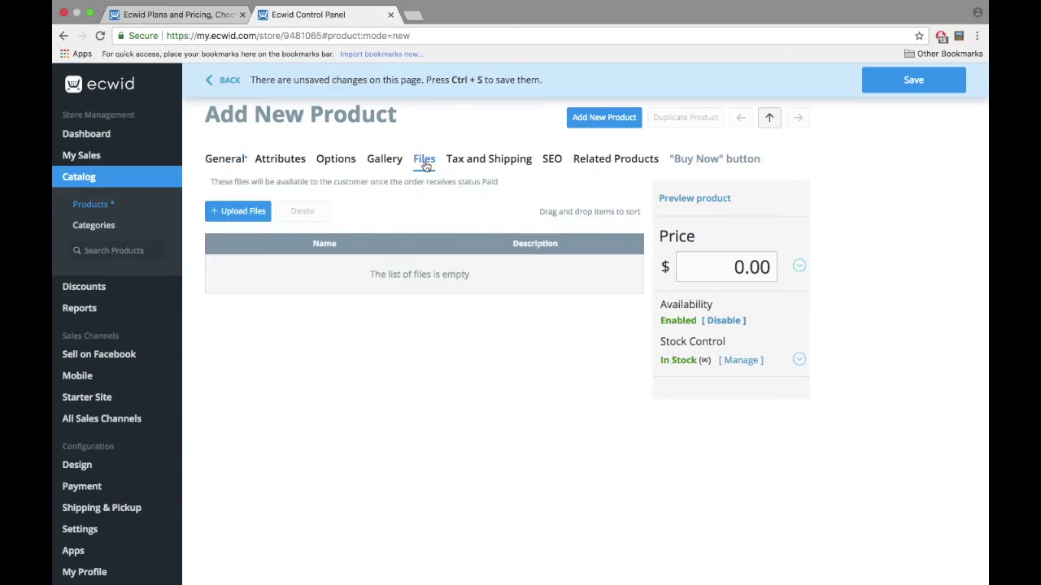
pyautogui.click(257, 213)
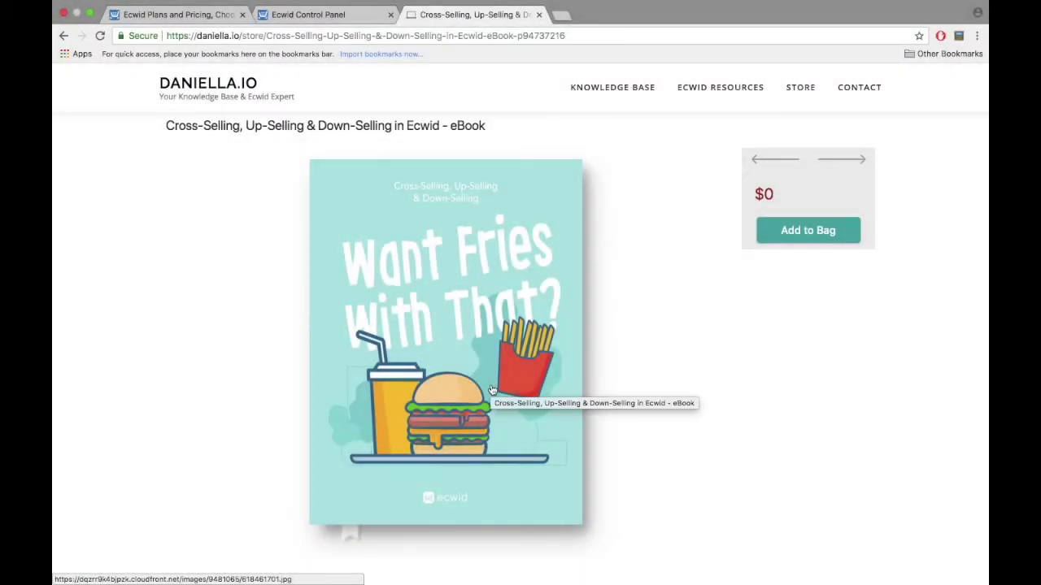
# Step: Add the product to the shopping bag in the Daniella.io store
pyautogui.click(787, 230)
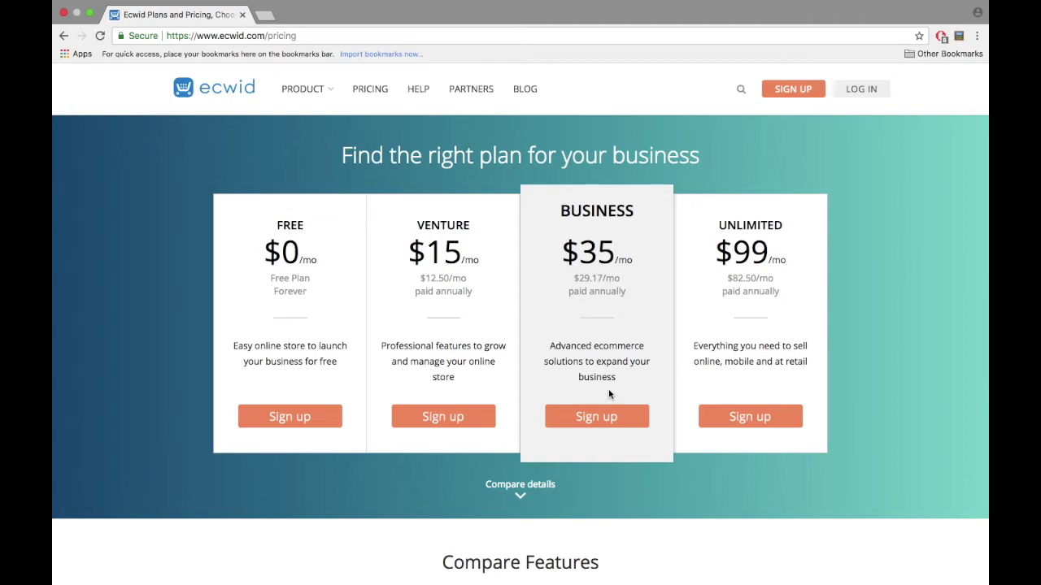
# Step: Review the Compare Features plan table, then bring up link options for the ecwid logo
pyautogui.click(526, 491)
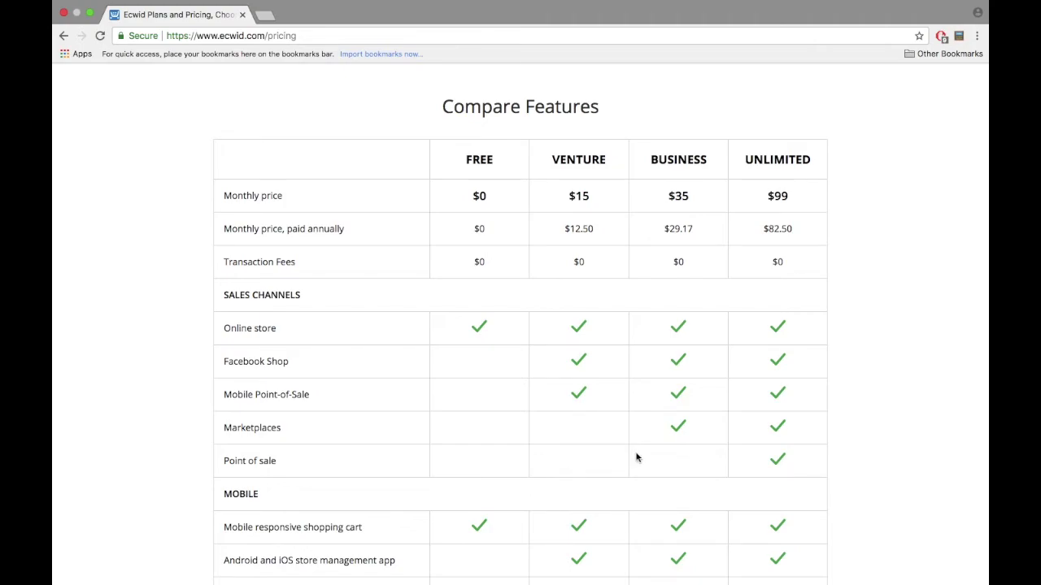
pyautogui.doubleClick(269, 431)
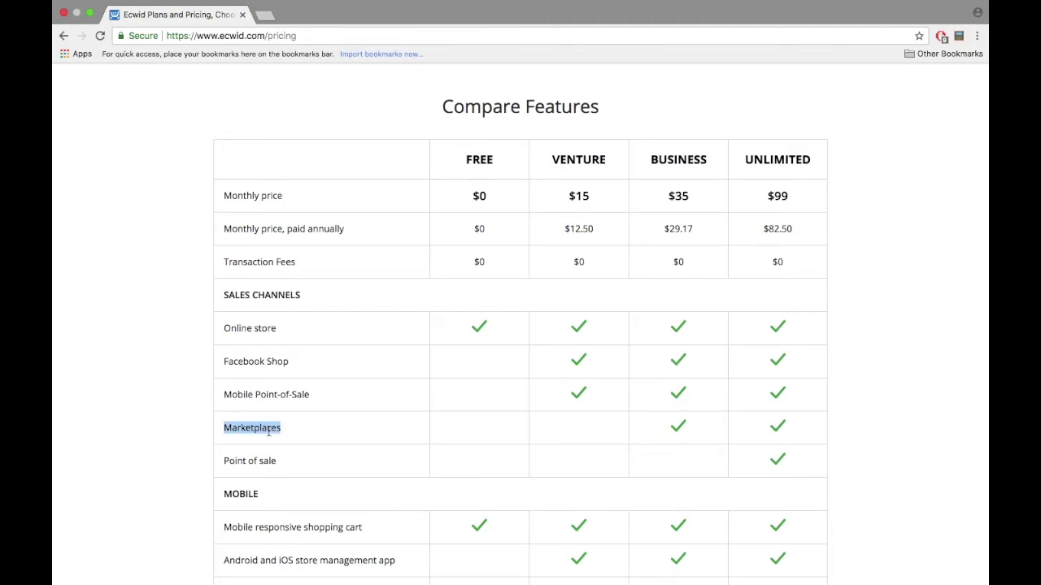
pyautogui.click(283, 461)
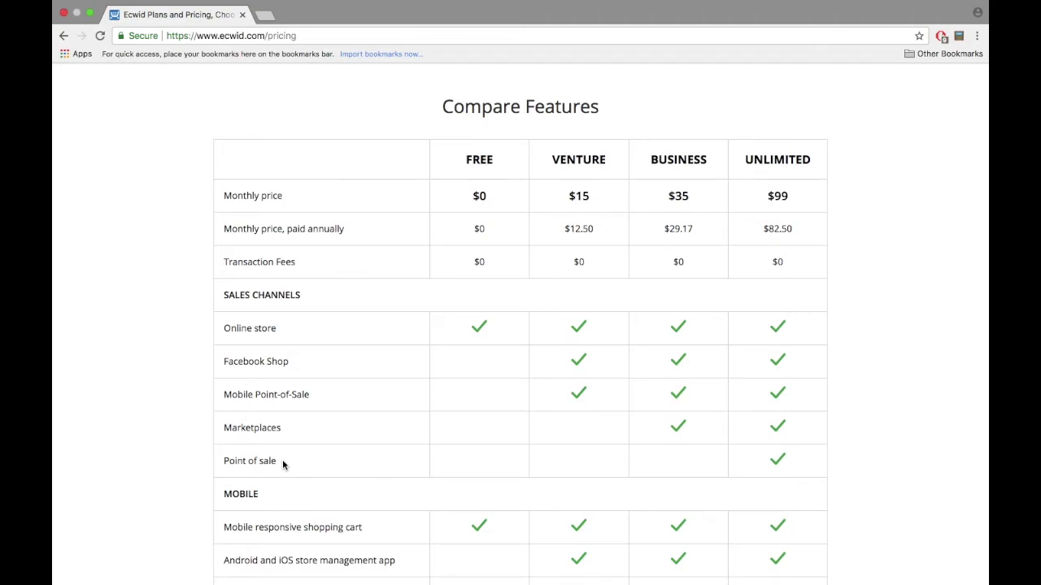
pyautogui.scroll(-10, 282, 462)
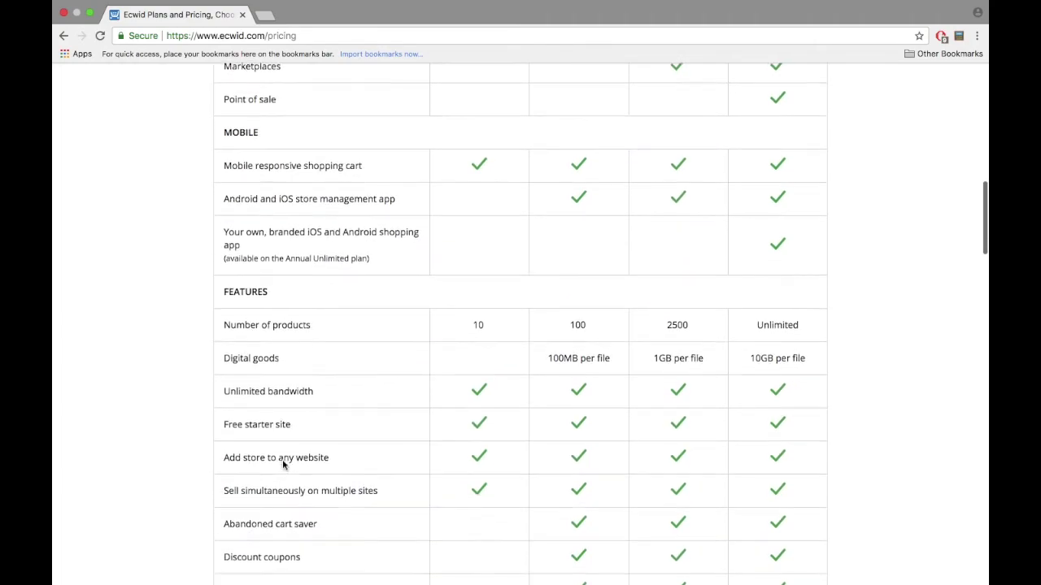
pyautogui.scroll(1, 282, 461)
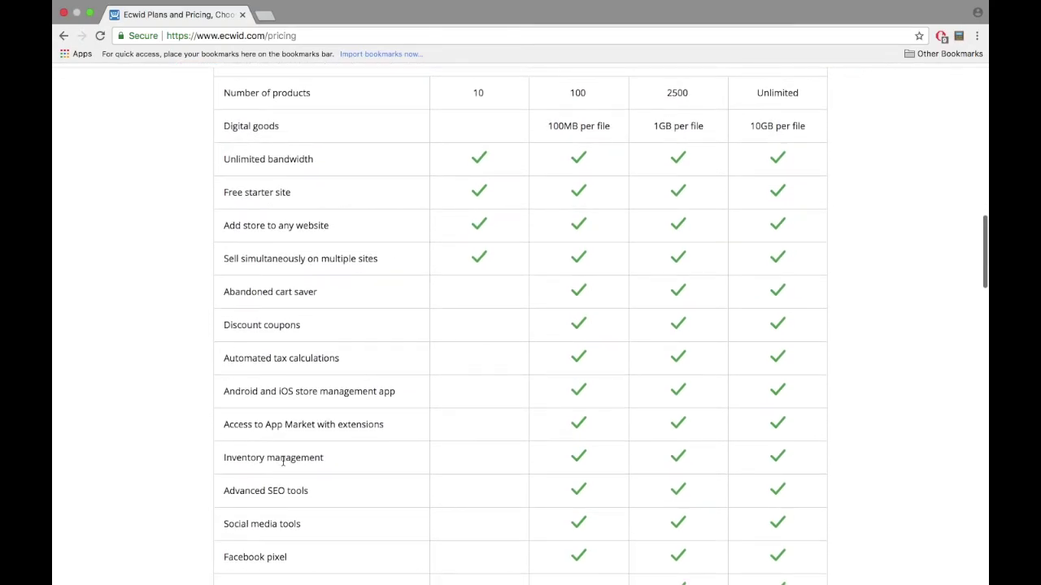
pyautogui.scroll(-3, 282, 462)
pyautogui.scroll(-5, 283, 461)
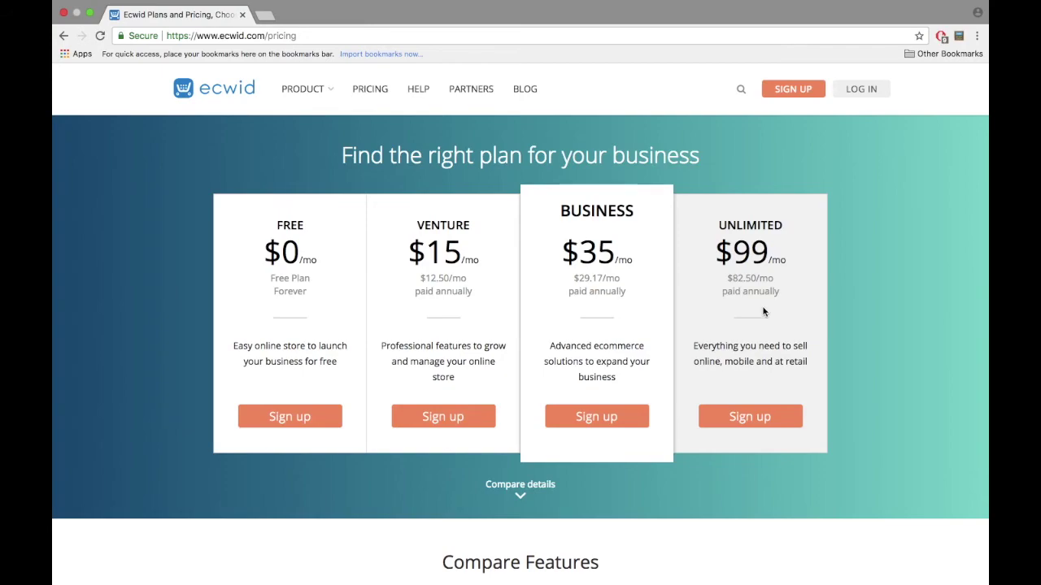
pyautogui.rightClick(245, 99)
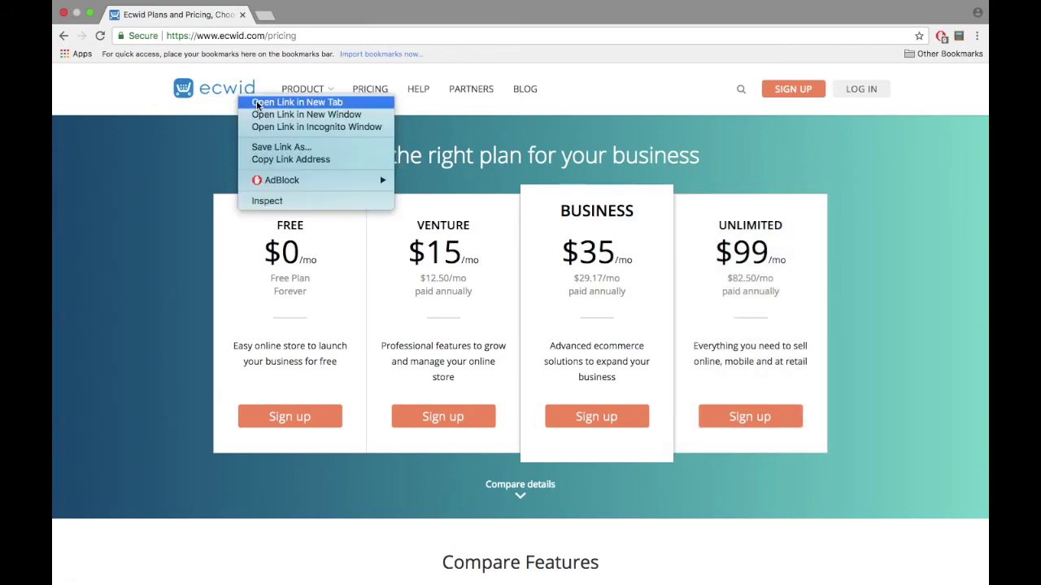